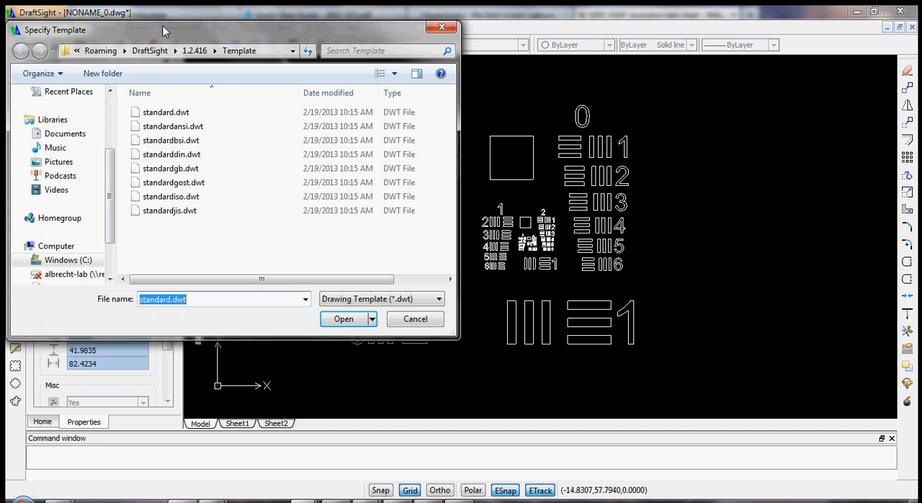
- Create a new drawing from the standard.dwt template and set its block units format to Millimeters
click(344, 319)
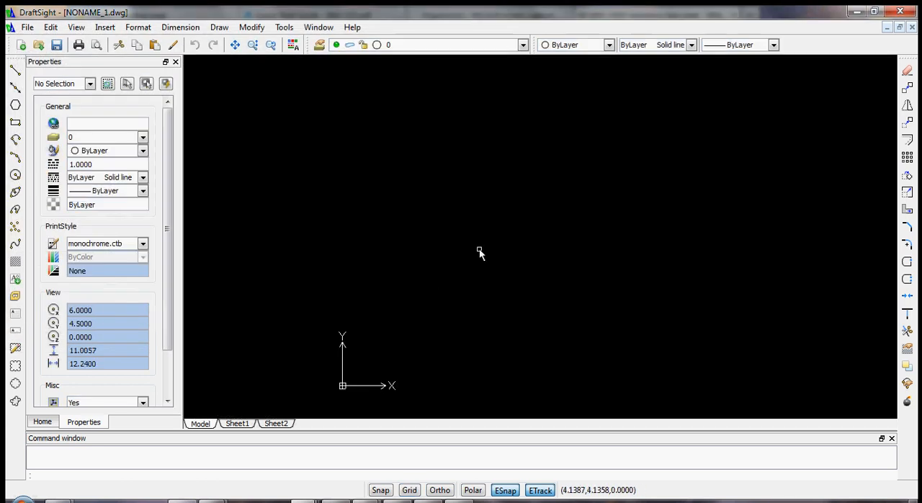
click(180, 27)
mouse_move(140, 29)
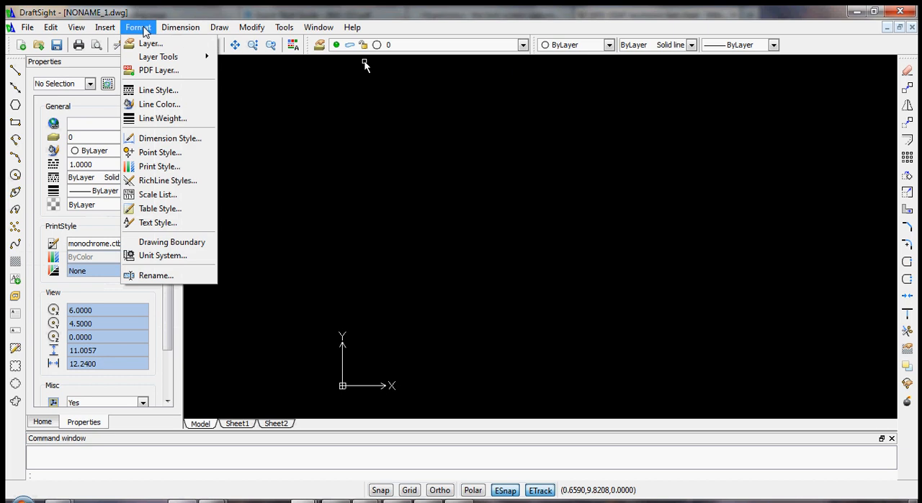
click(166, 254)
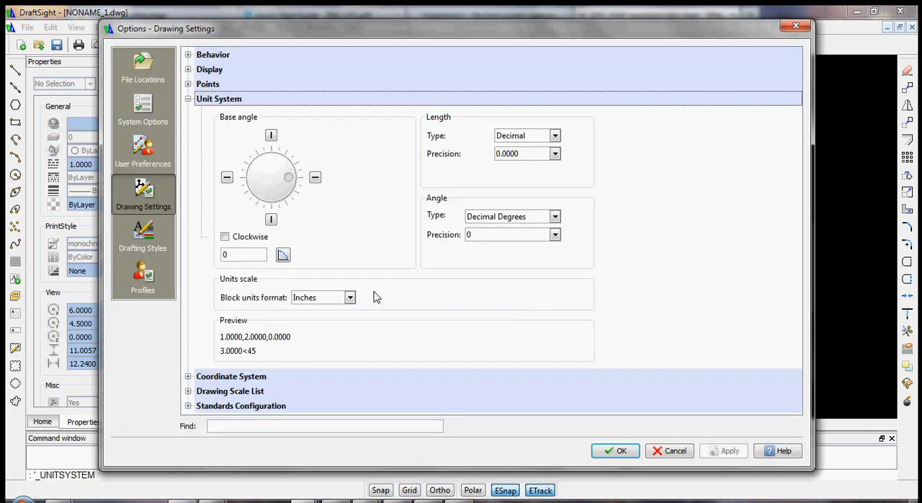
click(340, 302)
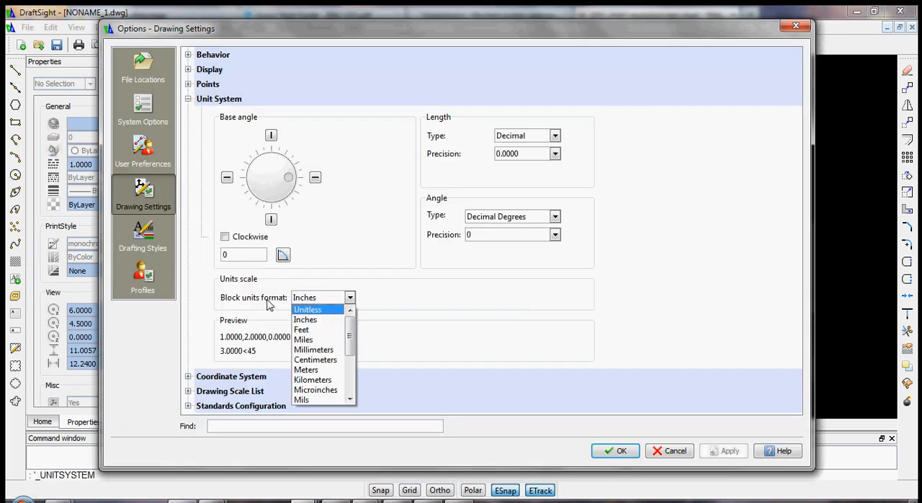
click(319, 349)
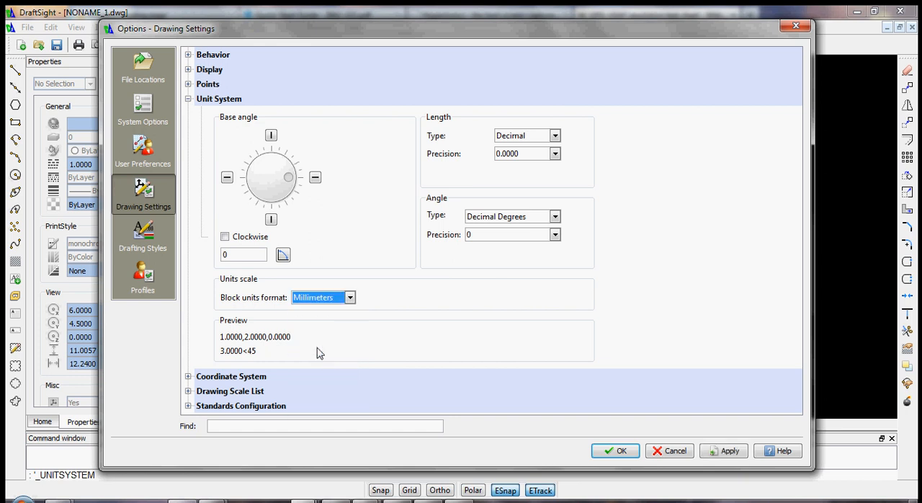
click(722, 455)
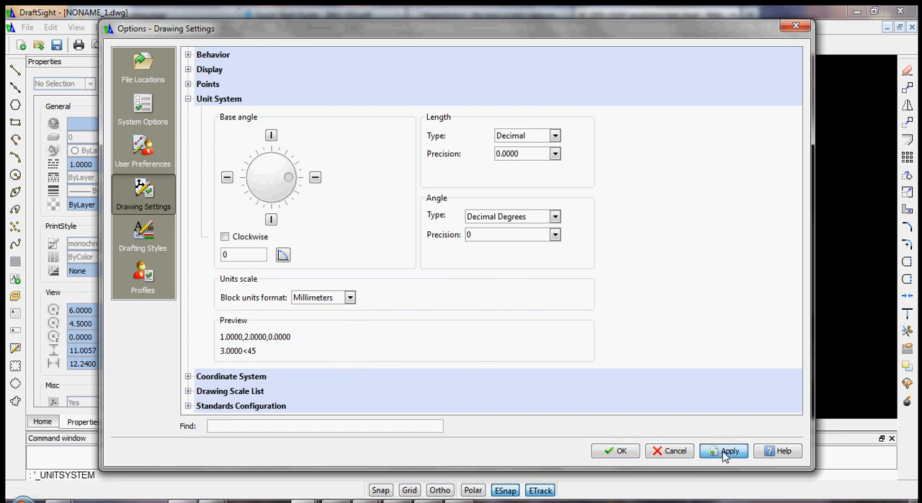
click(621, 452)
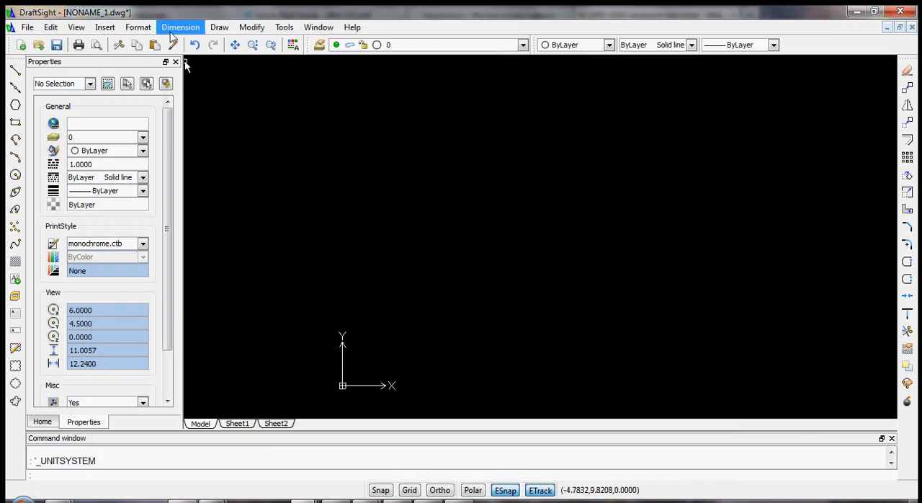
- Set the drawing boundary from the lower-left corner 0,0 to the upper-right corner 304.8,254
click(144, 27)
click(183, 242)
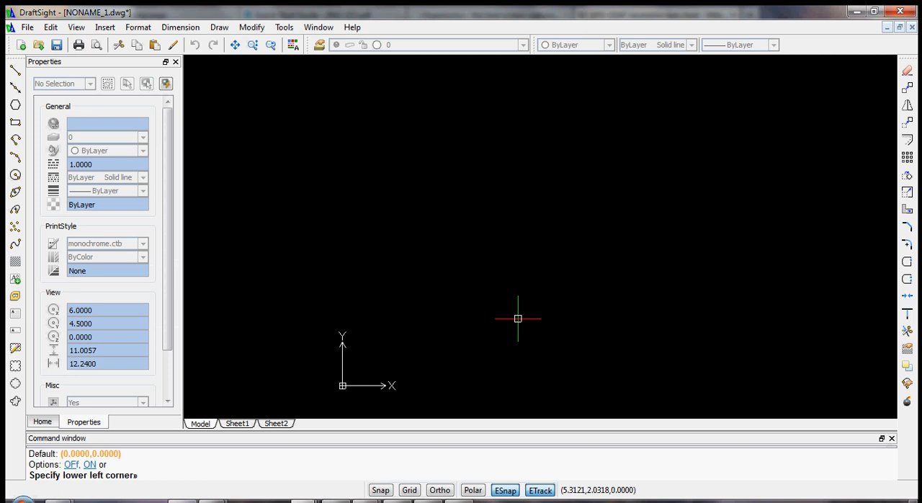
key(Return)
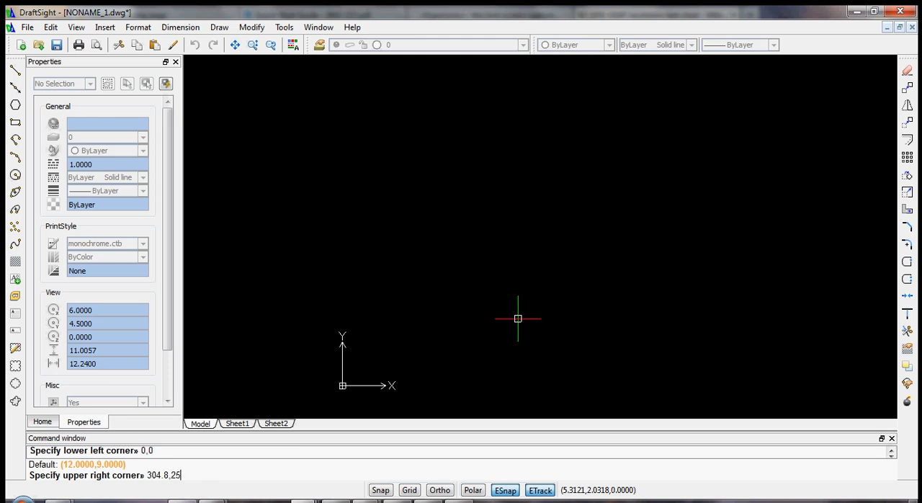
text(304.8,254)
key(Return)
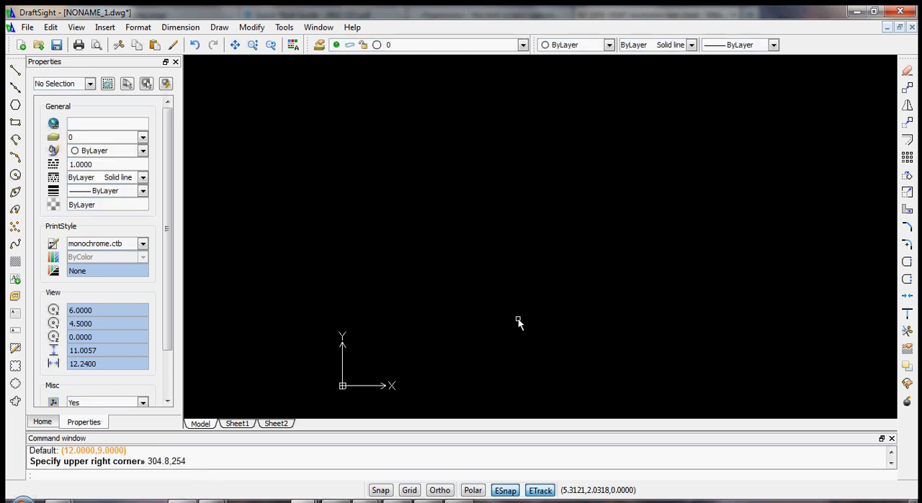
- Turn on the grid display and snapping for the drawing
scroll(433, 326, up, 10)
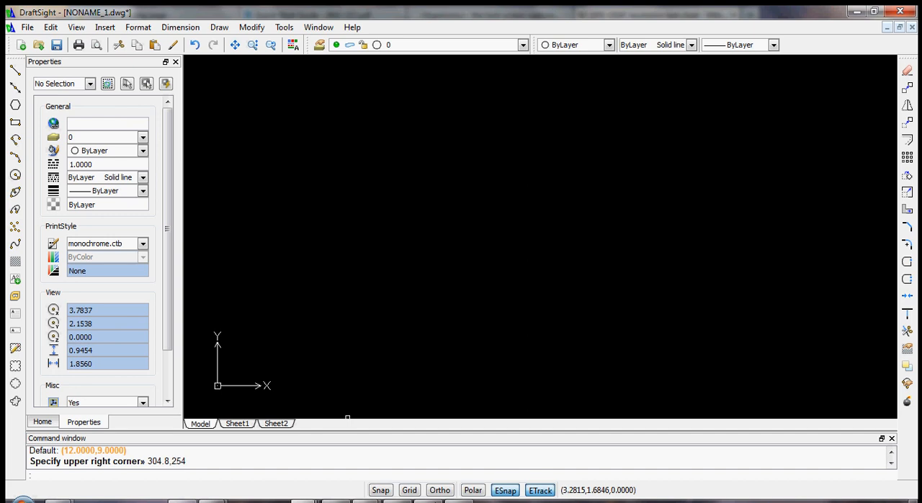
click(409, 489)
scroll(422, 315, down, 8)
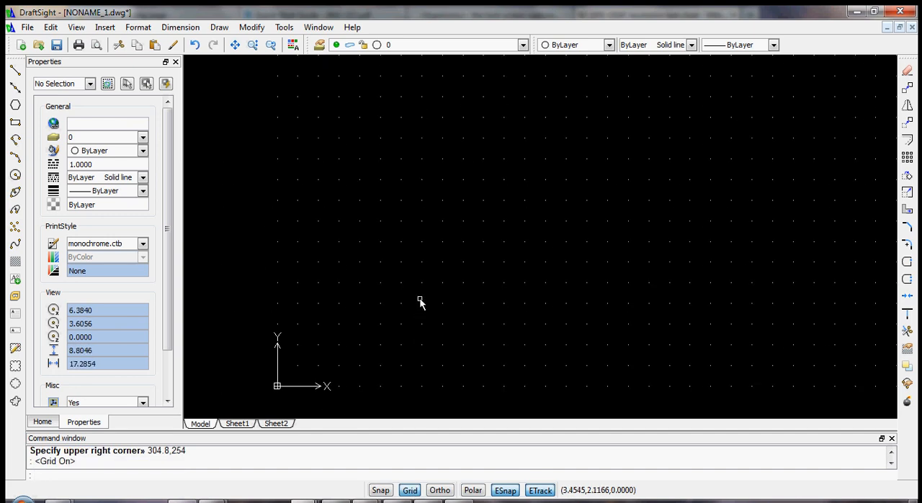
scroll(373, 315, down, 1)
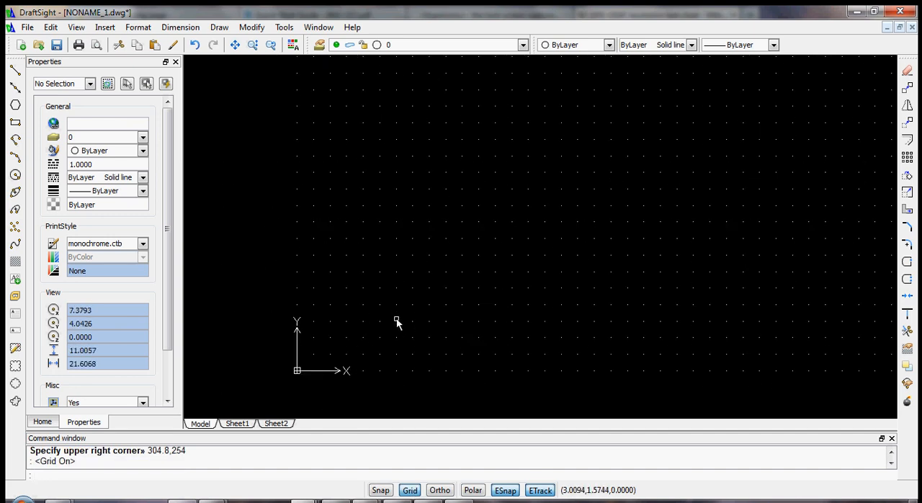
click(381, 489)
scroll(546, 308, down, 3)
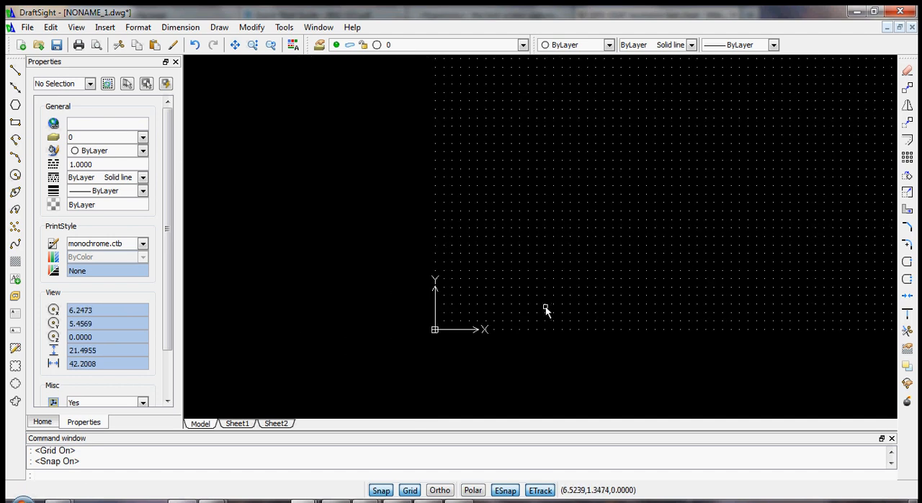
scroll(735, 144, down, 1)
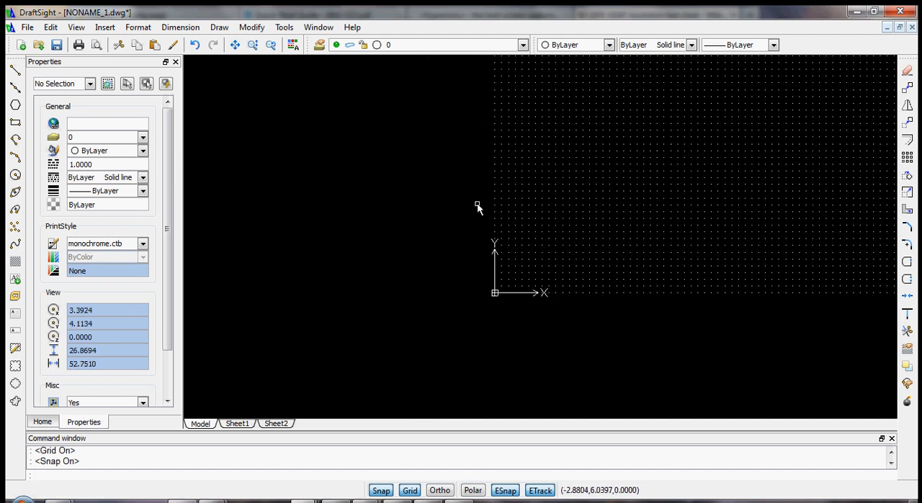
- Draw a rectangle from the origin with a horizontal dimension of 304.8 and a vertical dimension of 254
click(16, 122)
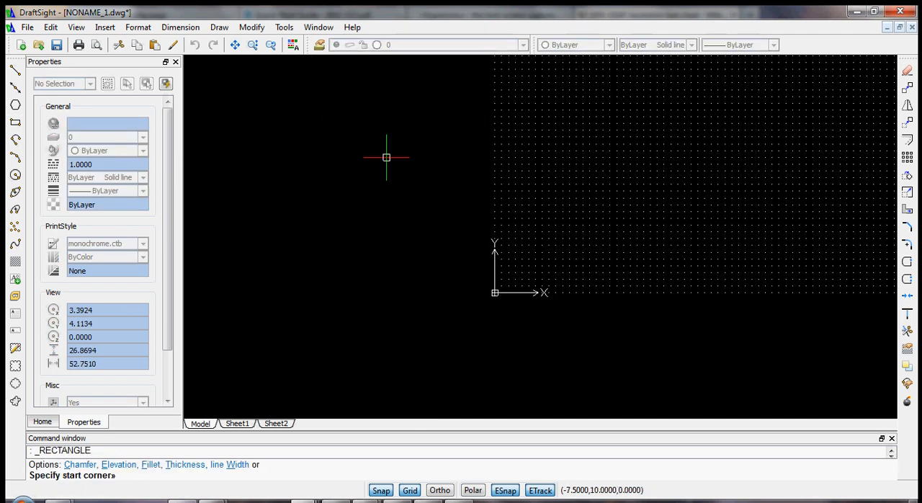
click(495, 293)
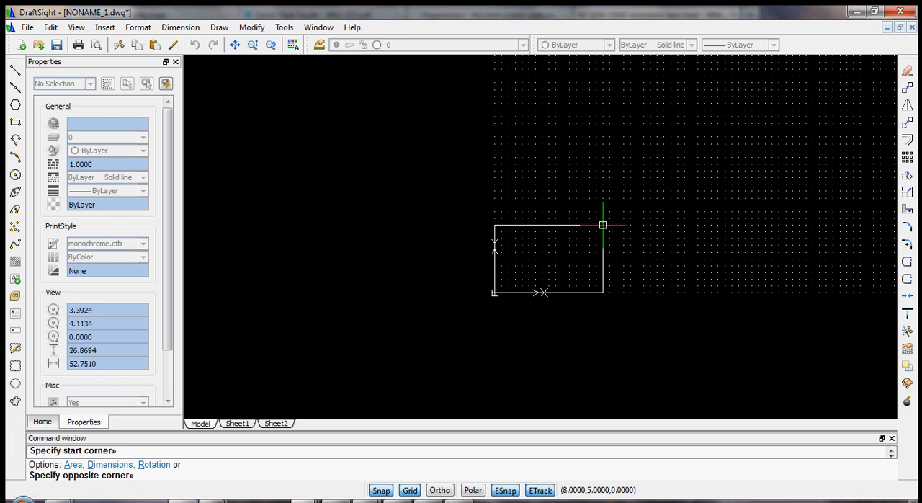
text(d)
key(Return)
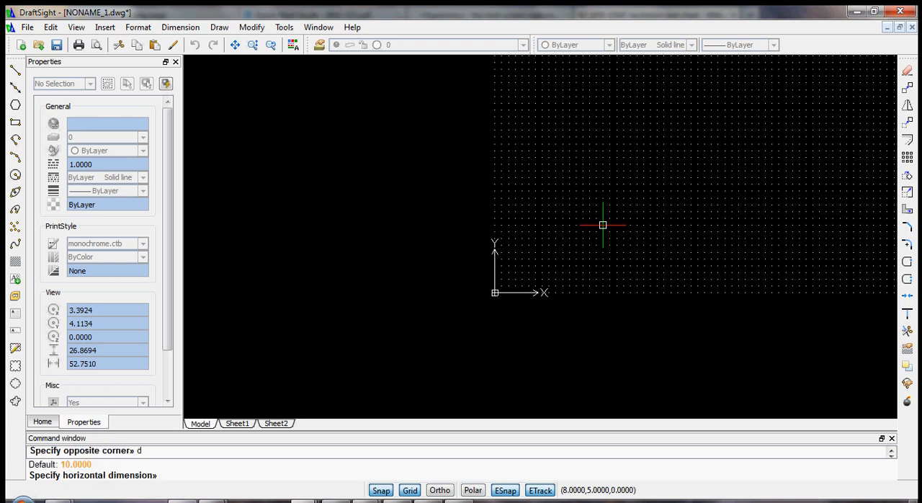
text(304.8)
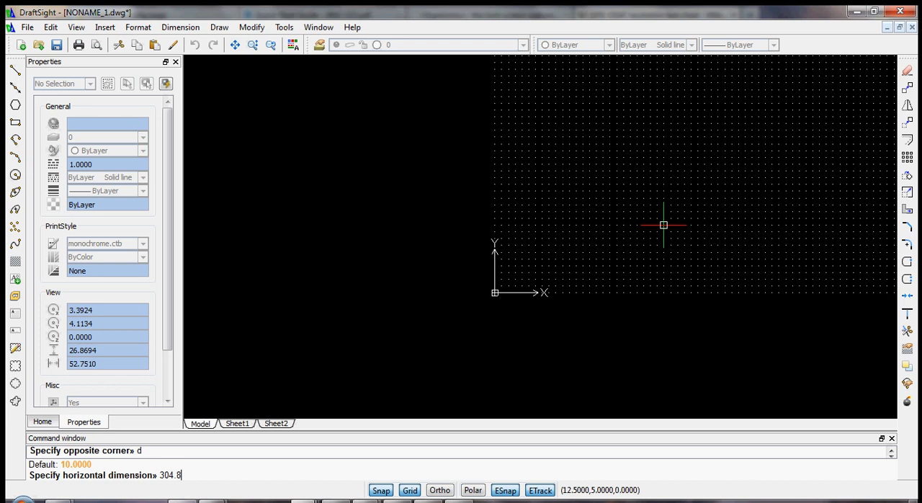
key(Return)
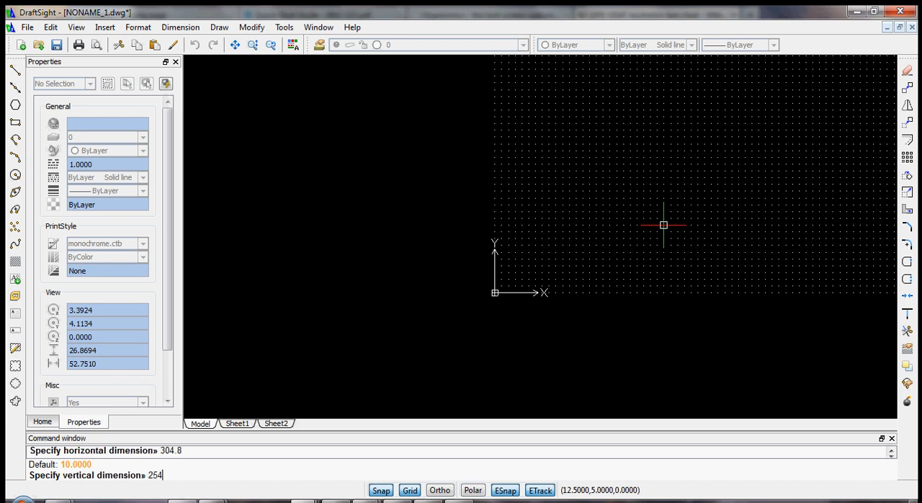
text(254)
key(Return)
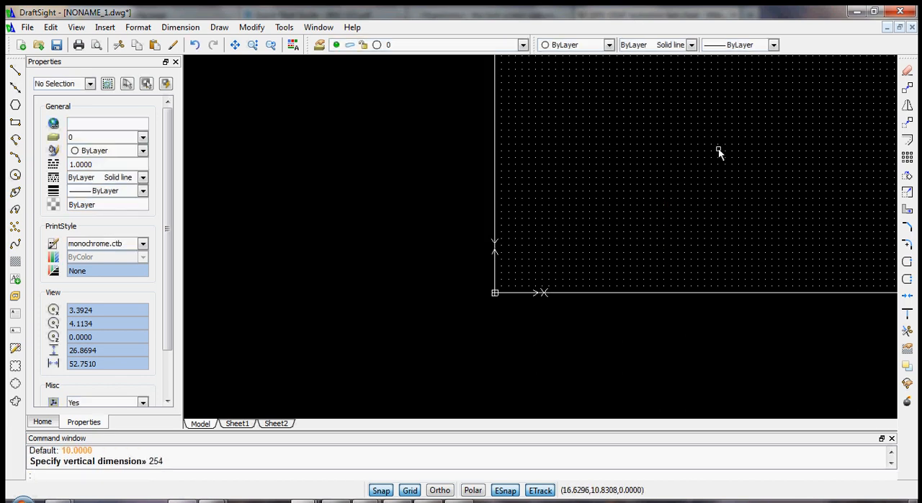
- Fit the entire boundary rectangle in the drawing view to examine its extents
scroll(745, 140, down, 4)
scroll(766, 107, down, 4)
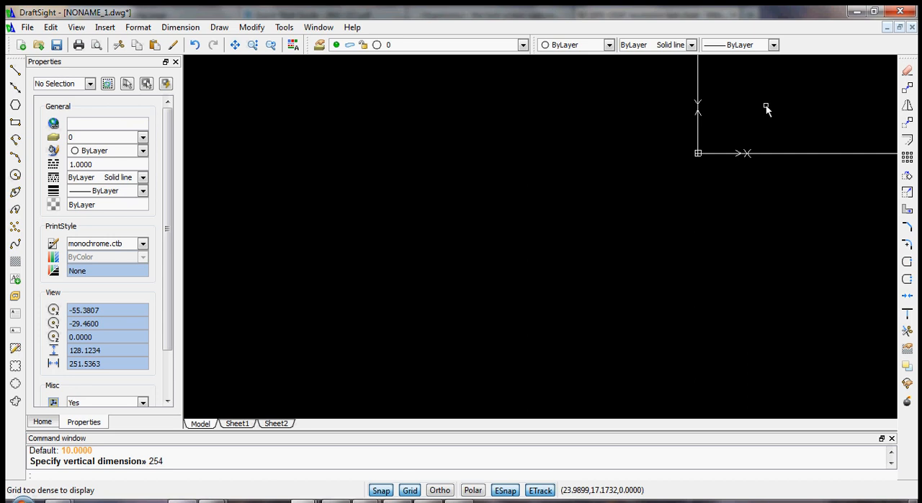
scroll(809, 94, down, 4)
scroll(784, 117, up, 12)
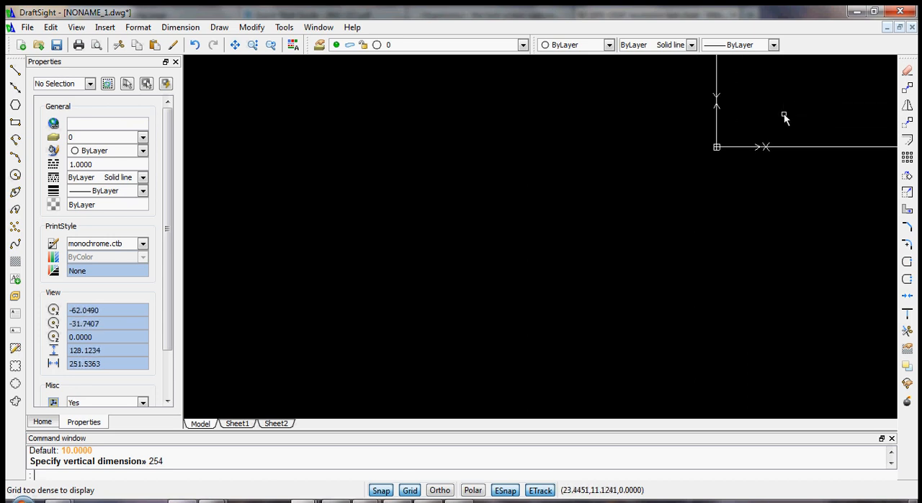
scroll(634, 96, down, 4)
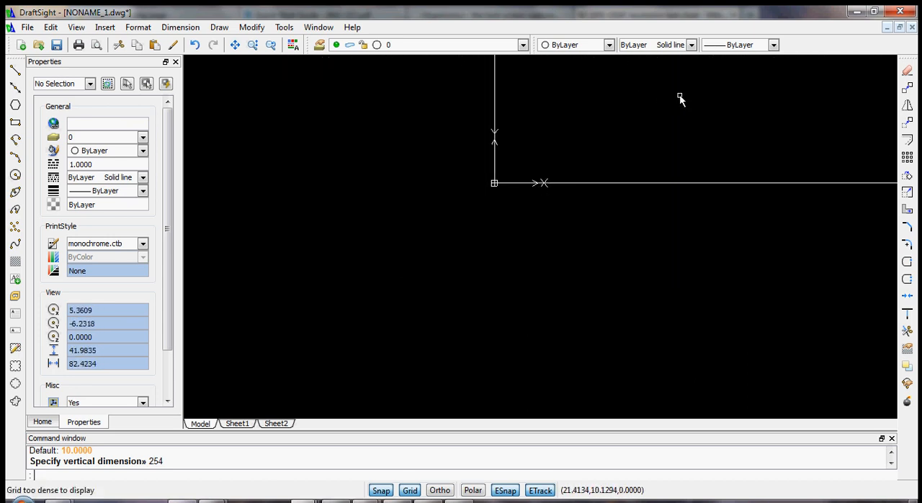
scroll(681, 99, down, 3)
scroll(720, 103, down, 1)
scroll(742, 100, down, 1)
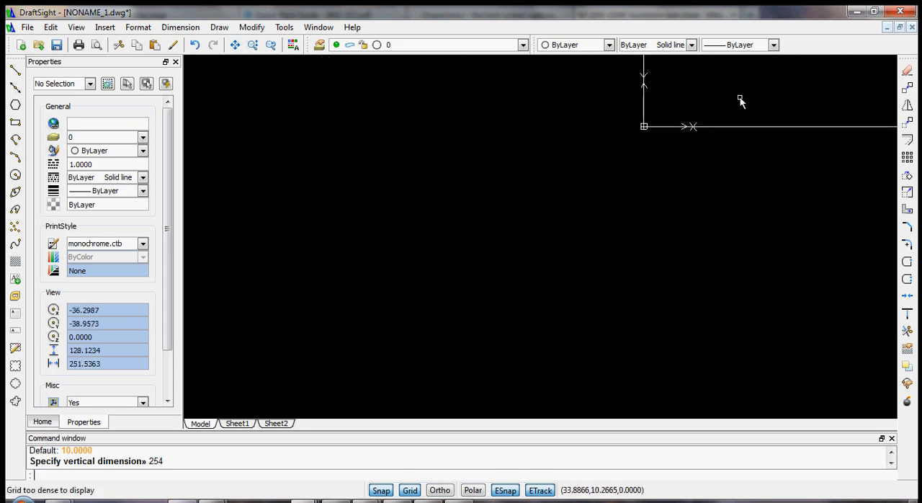
mouse_move(745, 88)
middle_down()
mouse_move(753, 91)
mouse_move(689, 140)
mouse_move(423, 307)
middle_up()
scroll(429, 271, down, 4)
scroll(487, 210, down, 1)
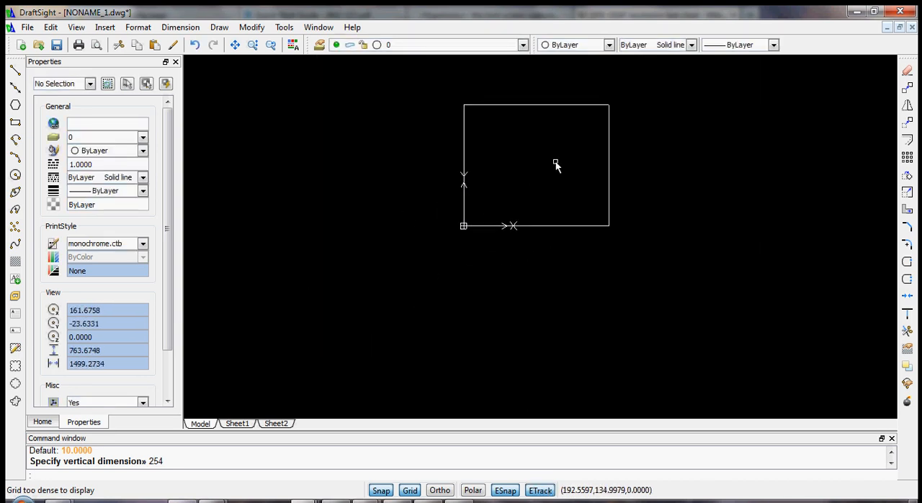
scroll(536, 148, up, 3)
scroll(574, 191, down, 4)
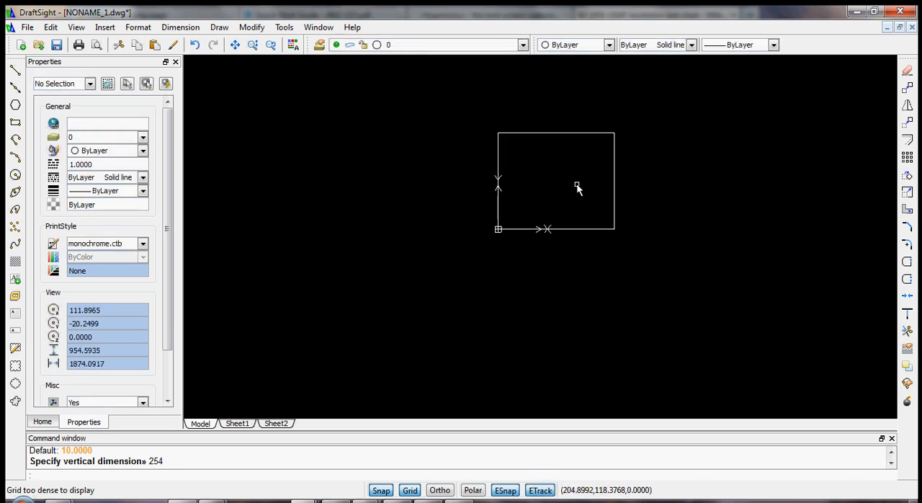
middle_click(696, 93)
middle_click(696, 93)
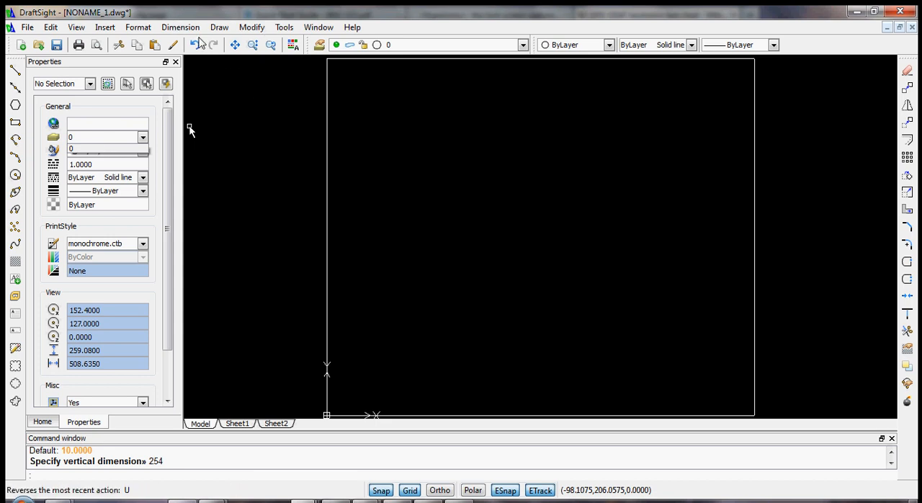
- Change the line color of layer 0 to gray shade 252 in the Layers Manager
click(142, 30)
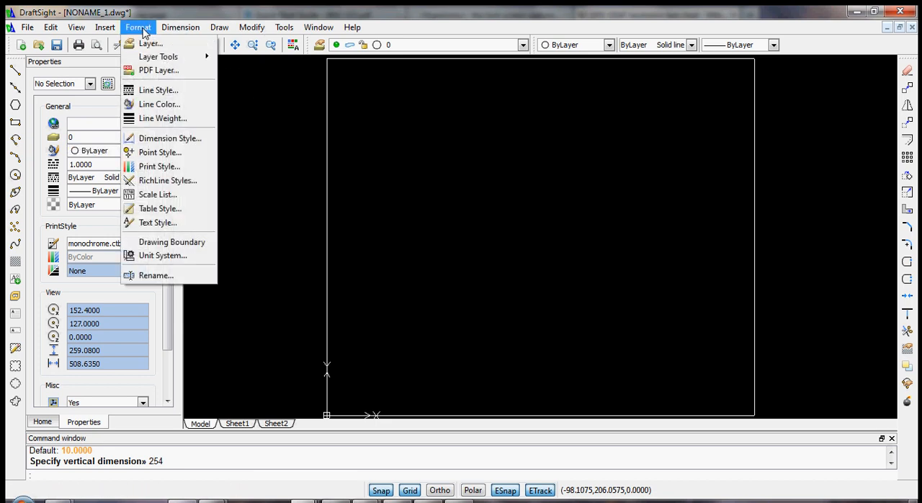
click(149, 44)
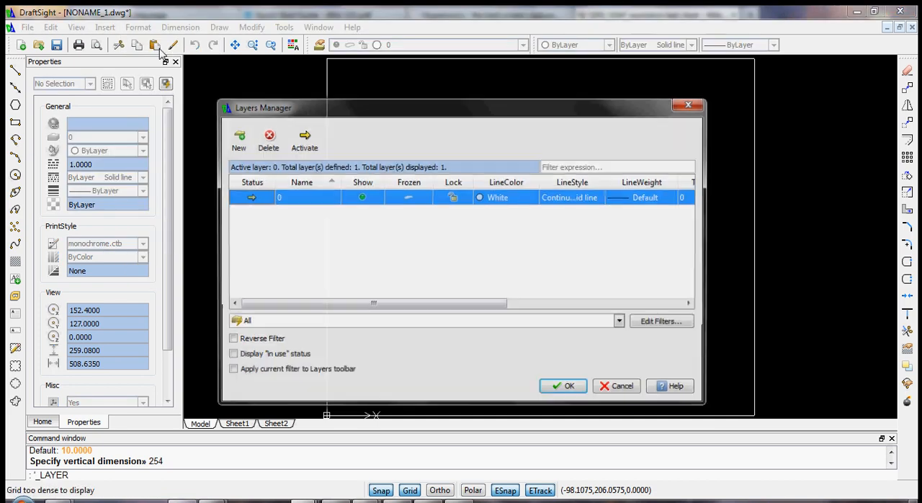
click(515, 198)
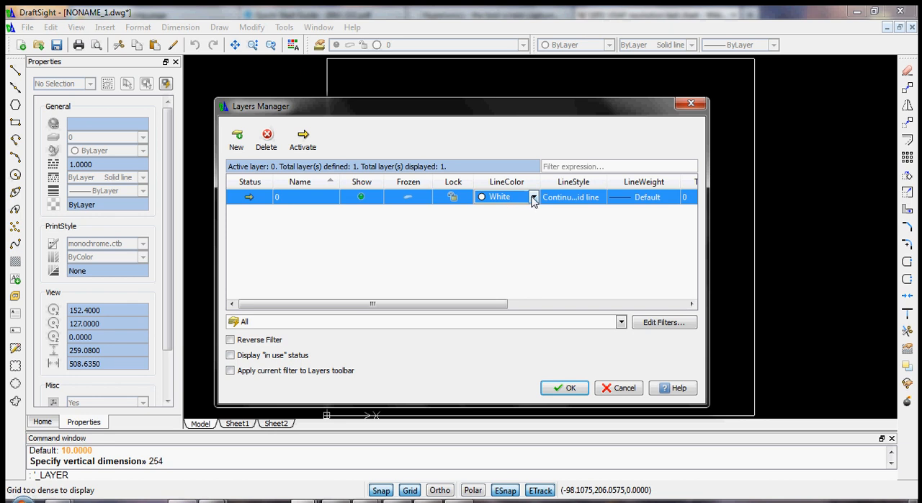
click(533, 199)
click(511, 280)
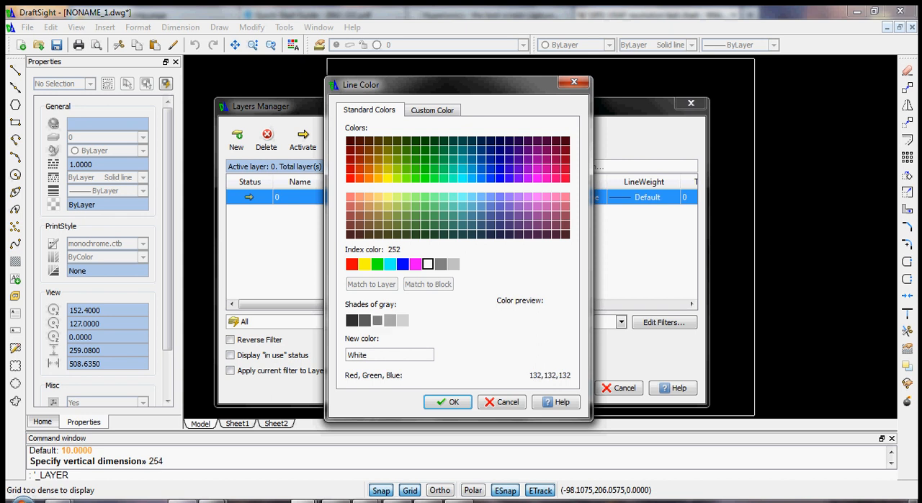
click(377, 320)
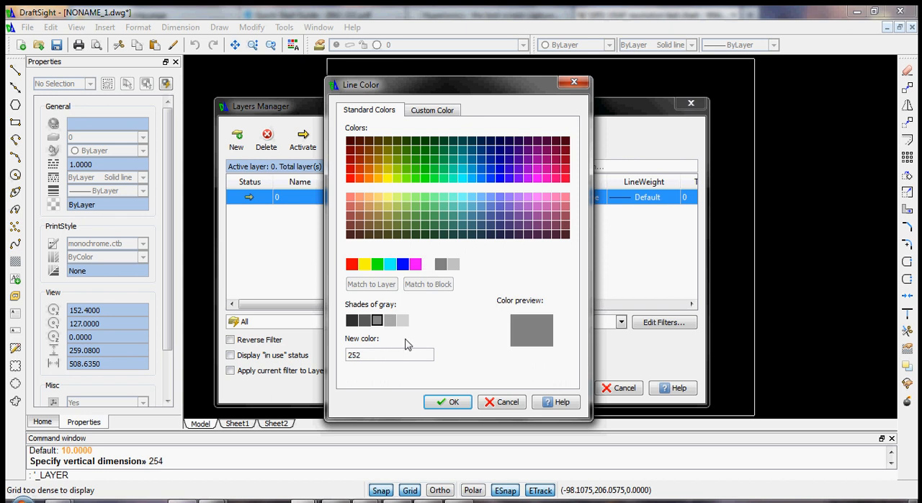
click(454, 402)
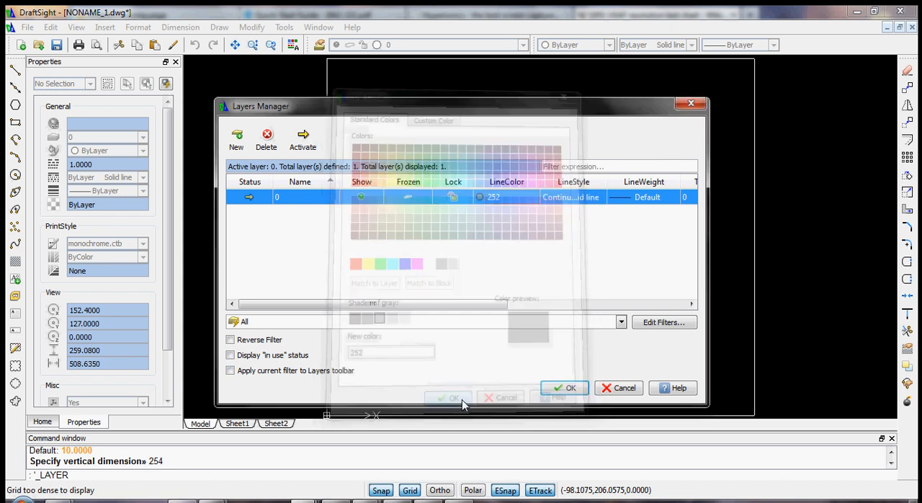
- Create a new layer named "Print layer" with a green line color and accept the layer changes
click(237, 140)
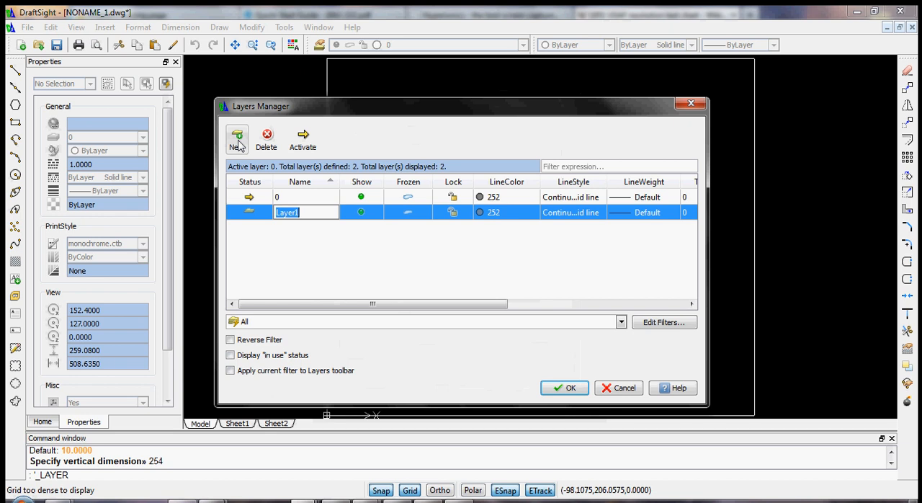
text(Print l)
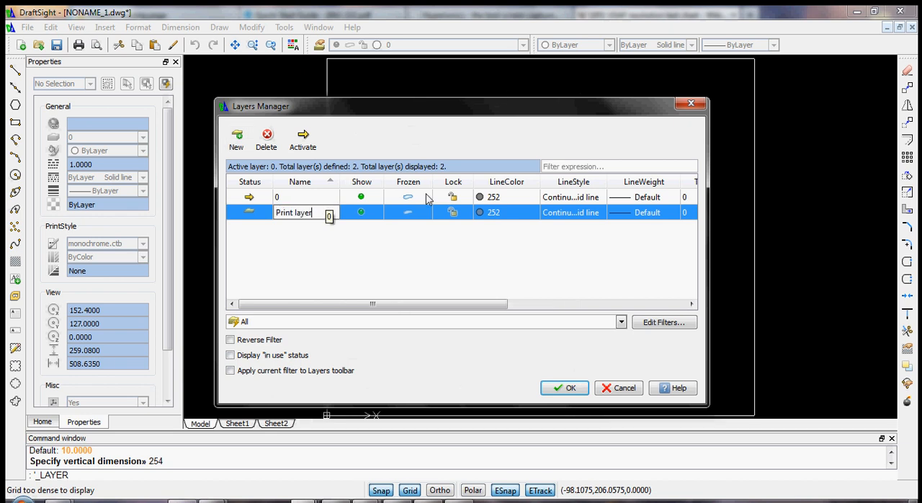
click(452, 205)
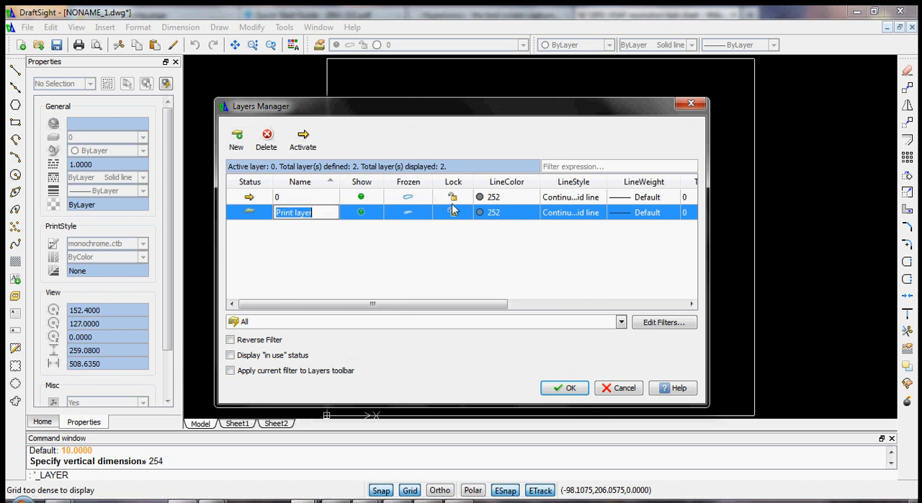
click(492, 213)
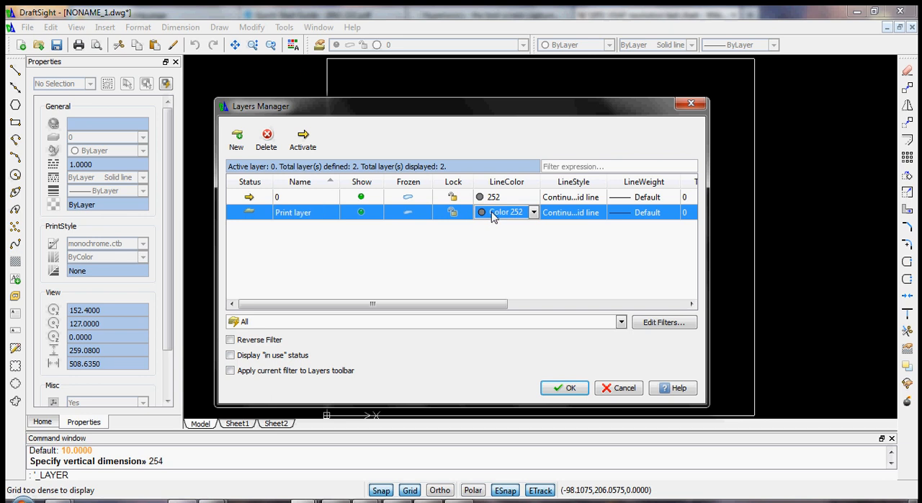
click(533, 214)
click(500, 250)
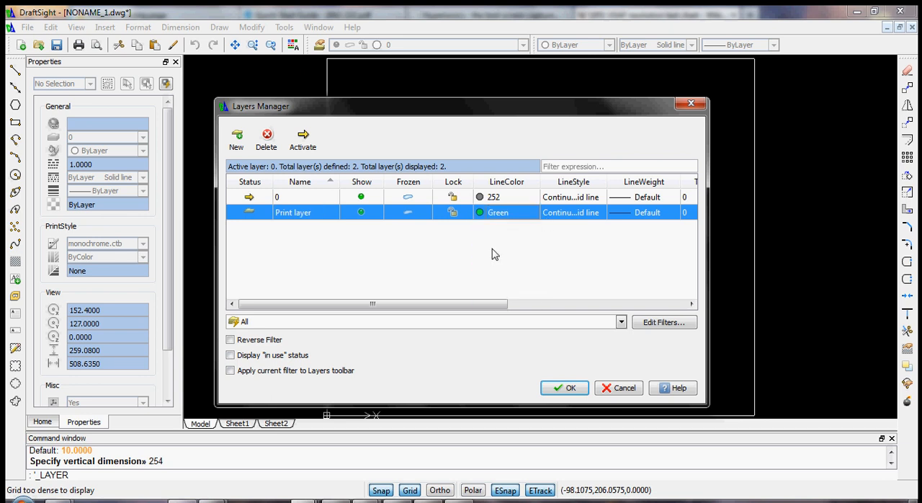
click(568, 388)
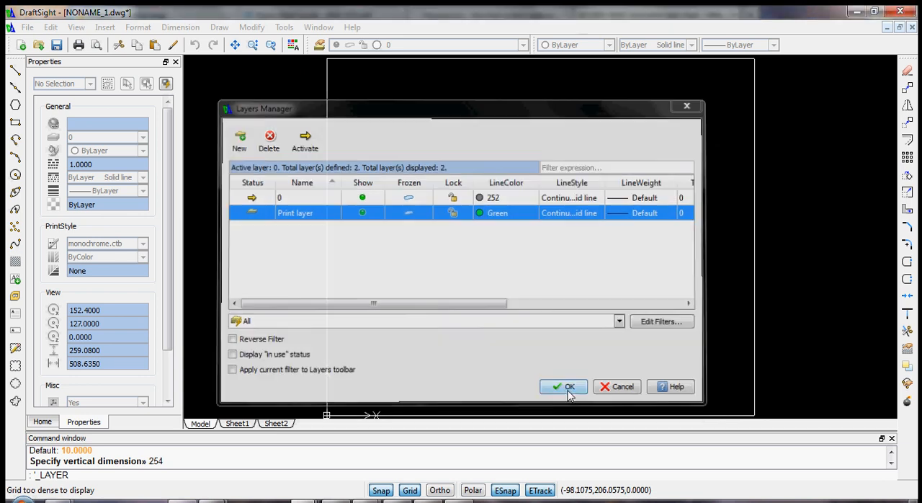
- Draw a circle centered at 65,65 with a radius of 50 inside the boundary rectangle
scroll(552, 351, down, 1)
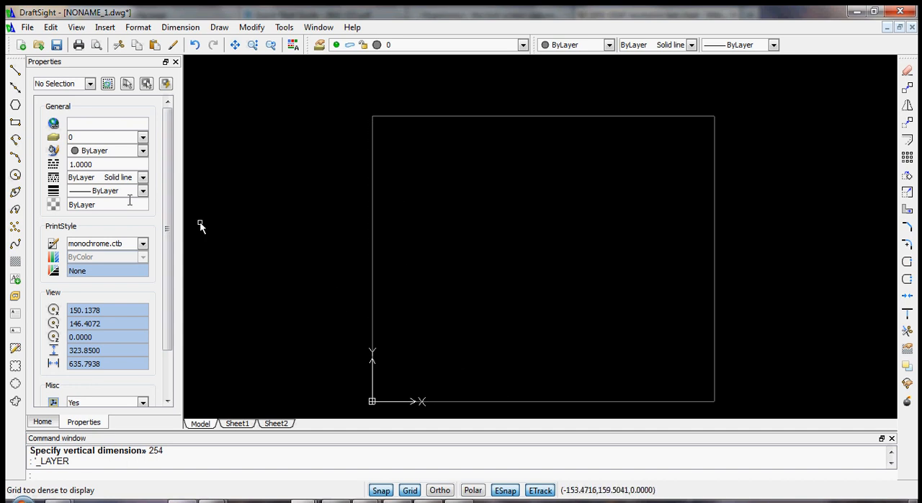
click(15, 174)
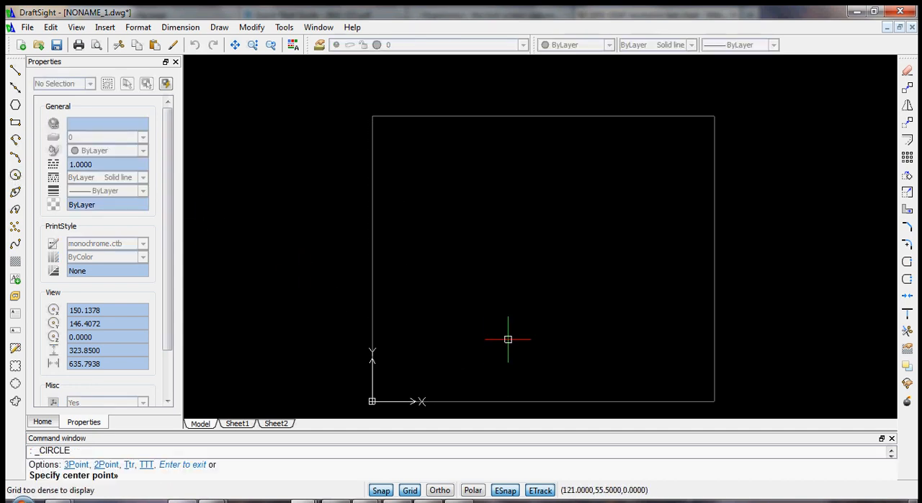
scroll(490, 344, up, 5)
scroll(482, 391, down, 4)
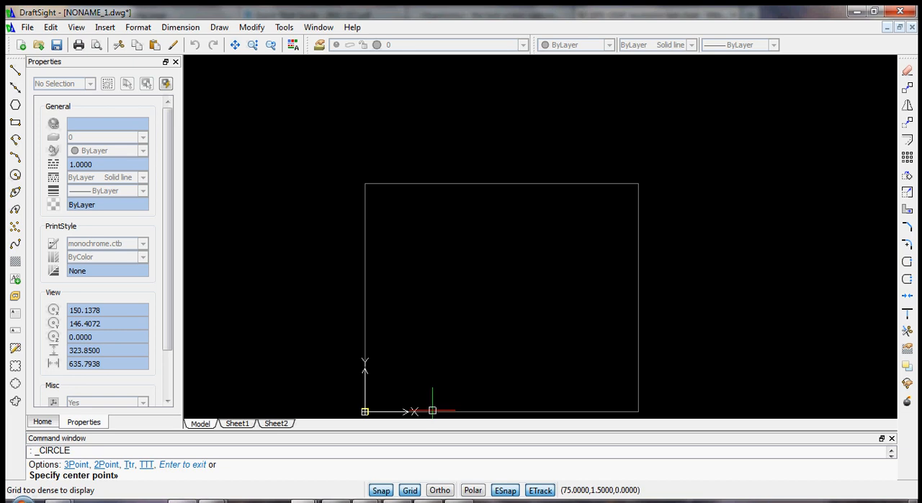
scroll(428, 408, down, 1)
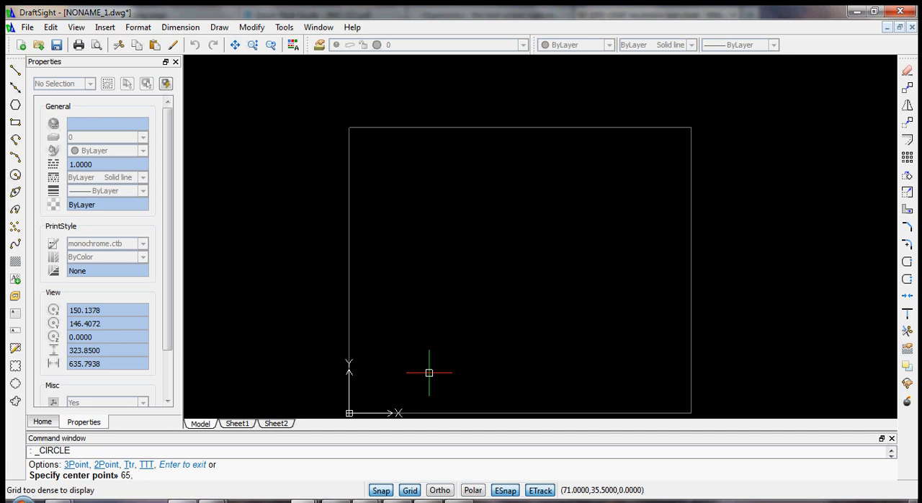
key(Return)
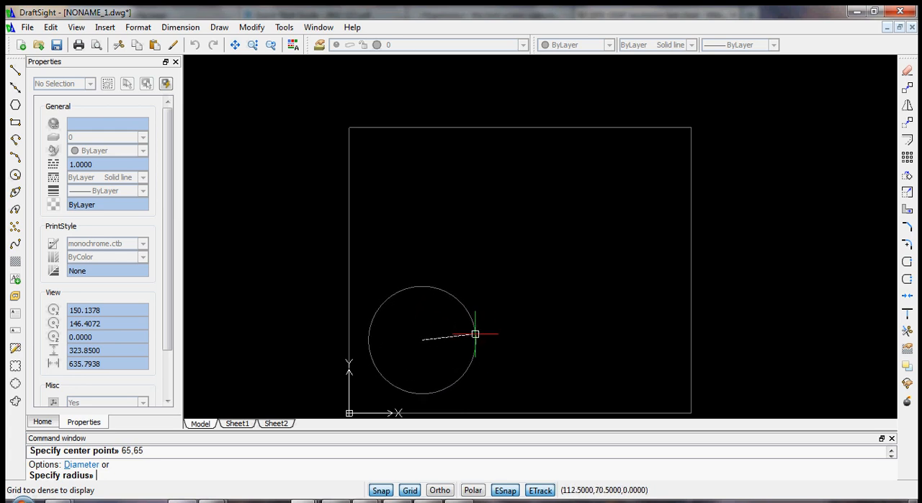
key(Return)
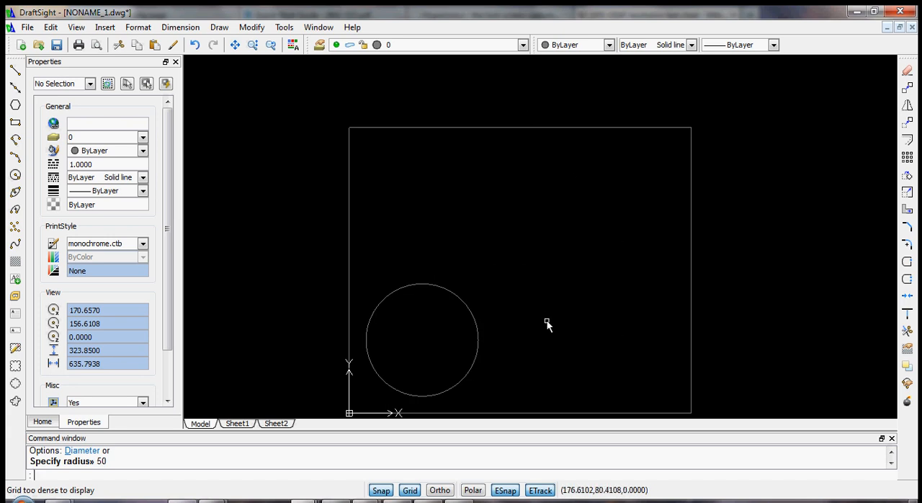
- Copy the circle vertically using a displacement of 0,70
click(462, 299)
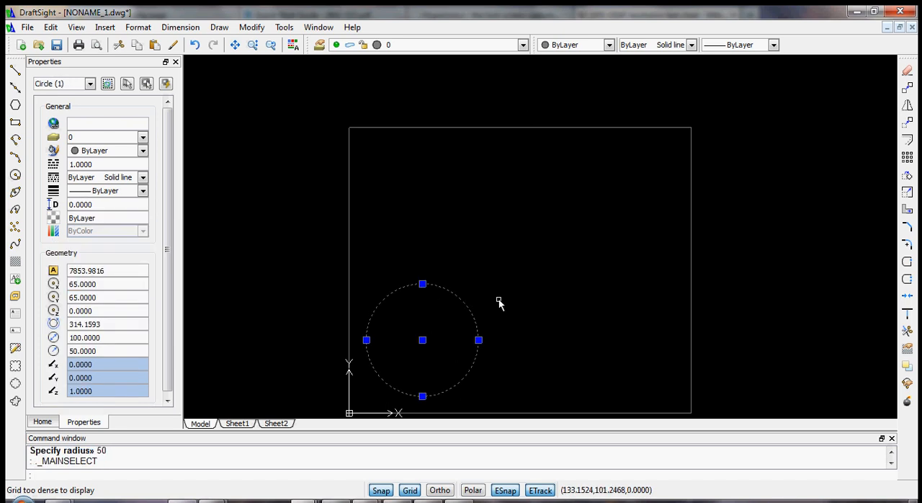
key(Return)
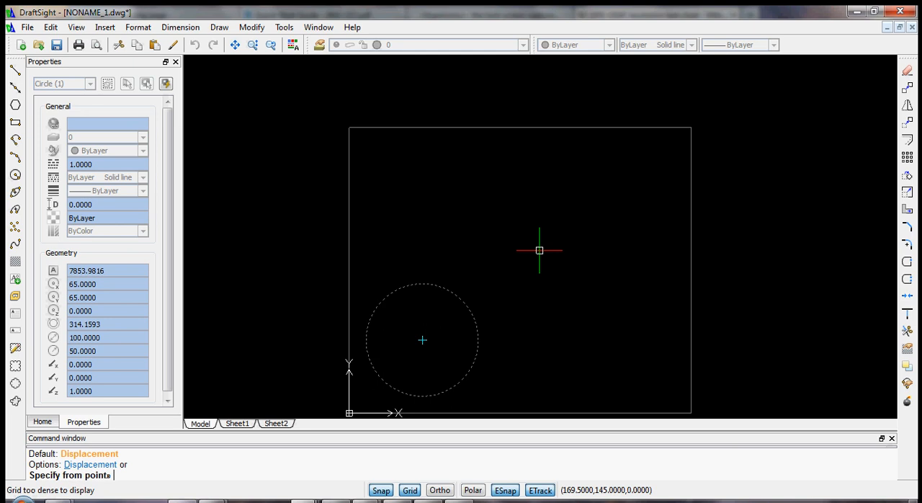
key(Return)
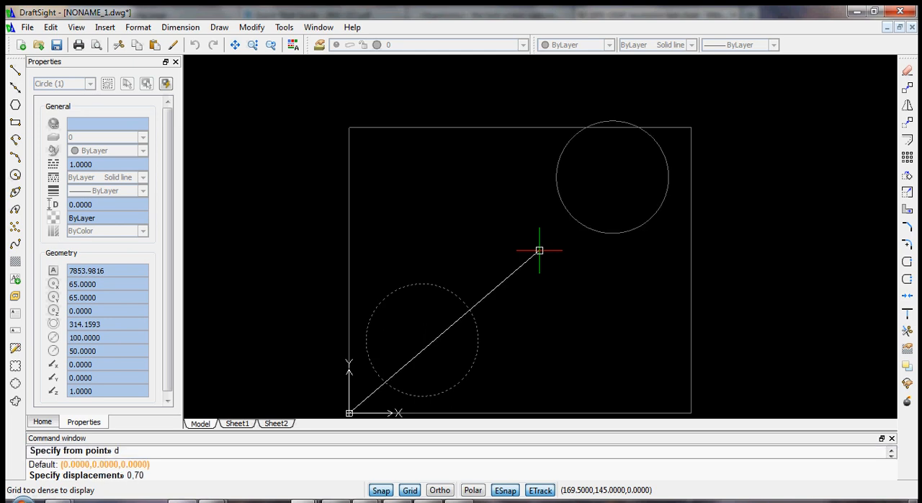
key(Return)
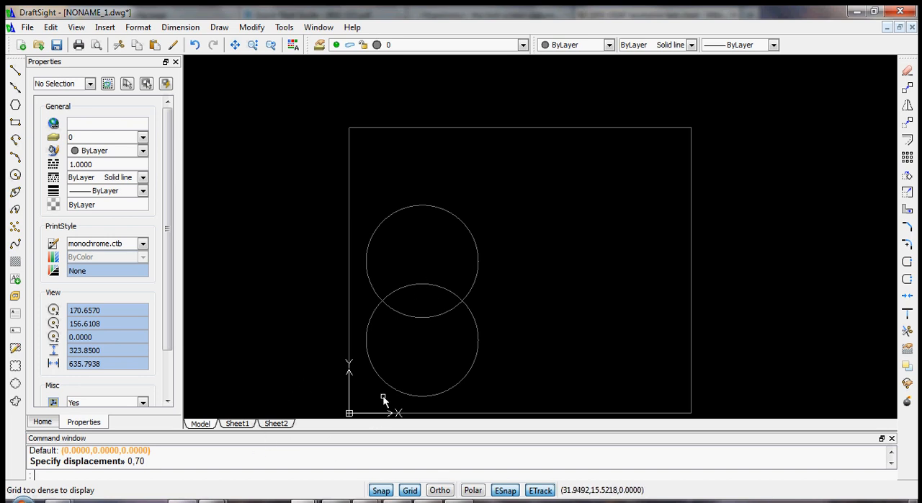
- Move the upper circle further up with a displacement of 0,50
click(423, 319)
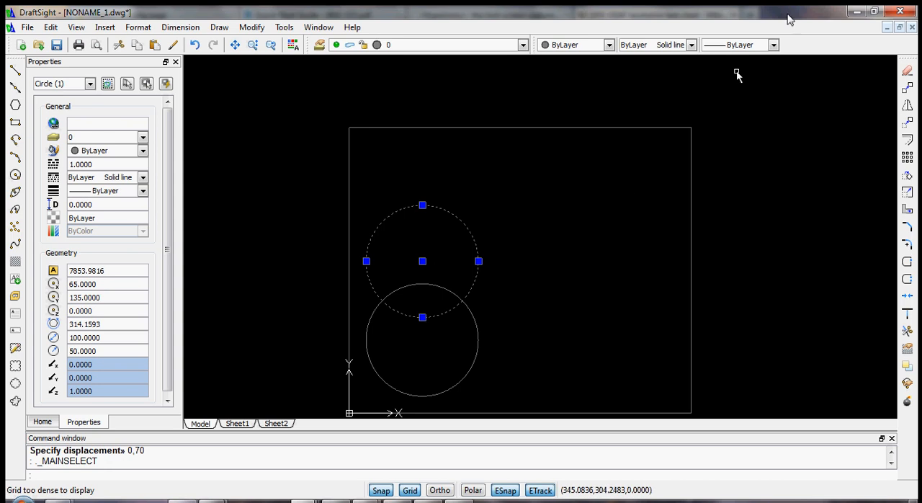
click(907, 123)
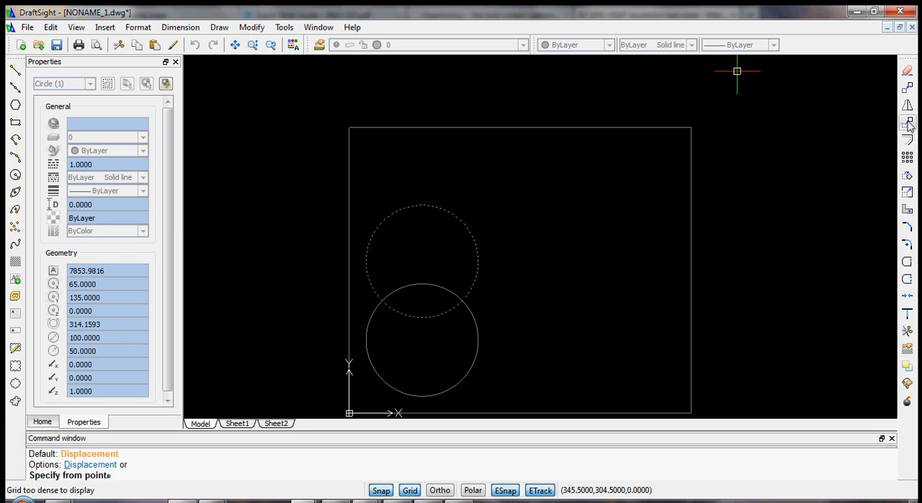
key(Return)
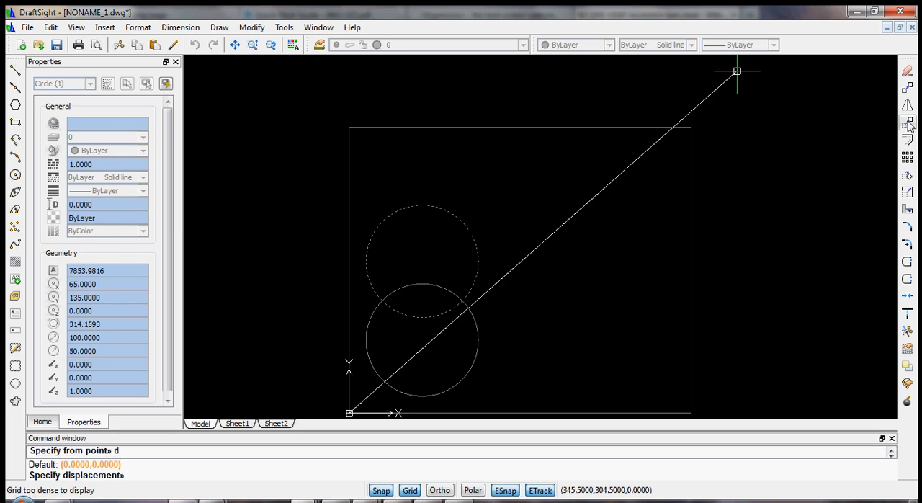
text(0,50)
key(Return)
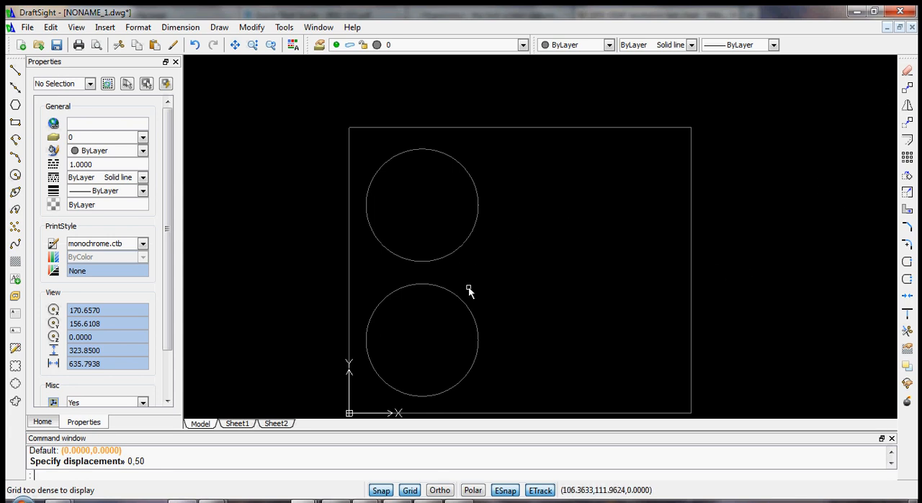
- Copy both circles horizontally to the right by about 169.5 mm with Ortho on, using the lower circle's center as base point
click(477, 223)
click(441, 312)
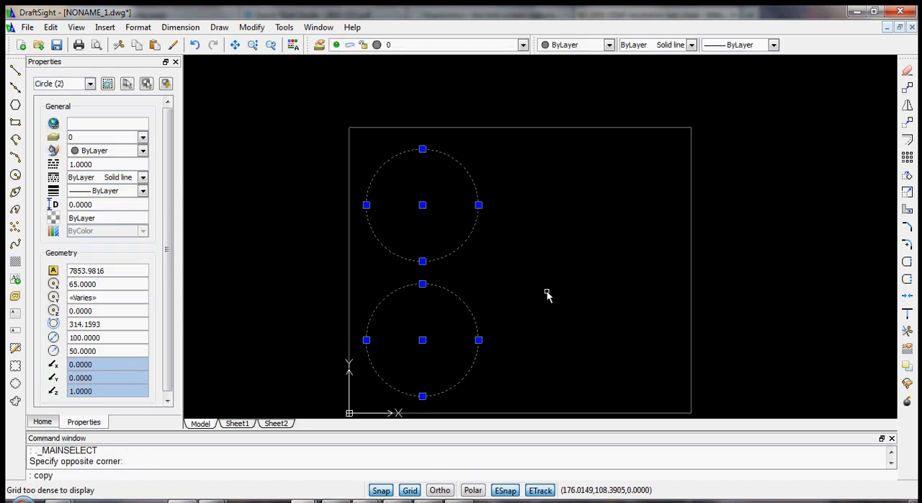
text(copy)
key(Return)
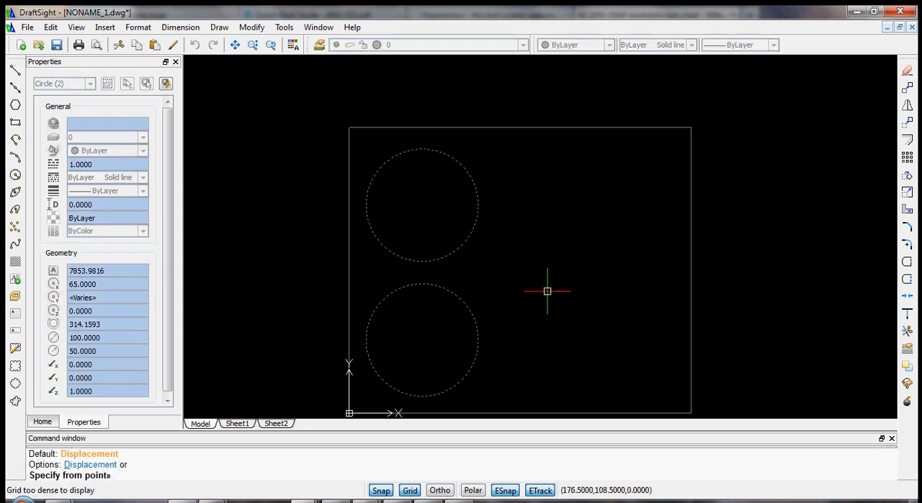
click(423, 339)
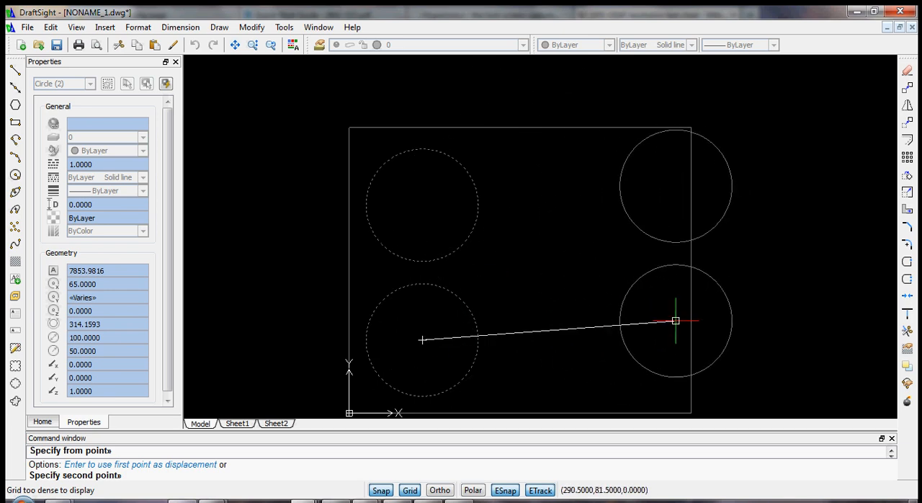
key(F8)
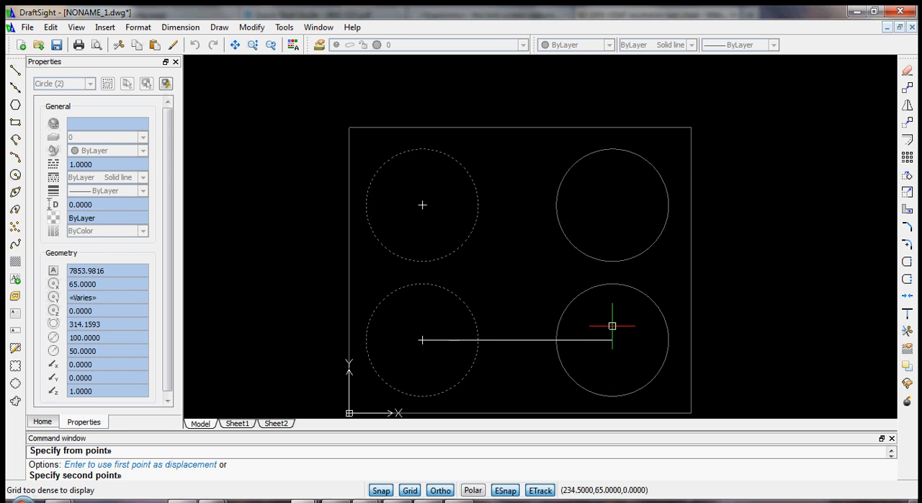
click(612, 325)
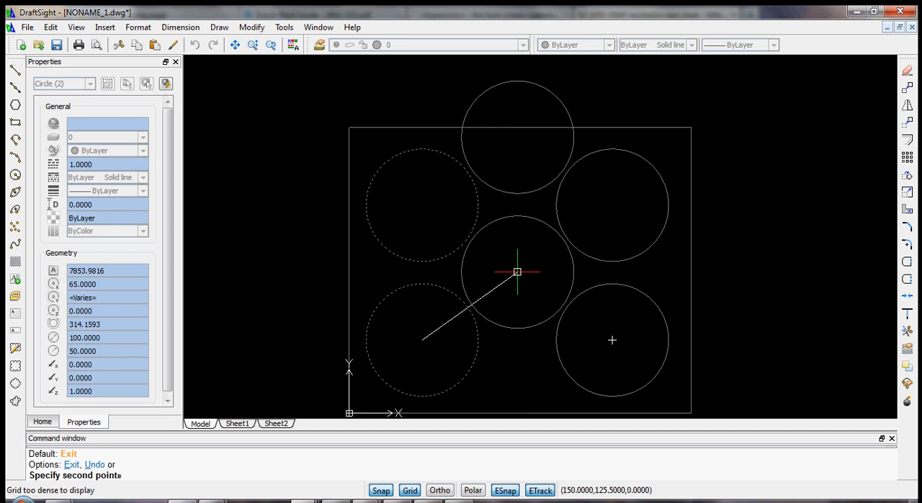
key(Escape)
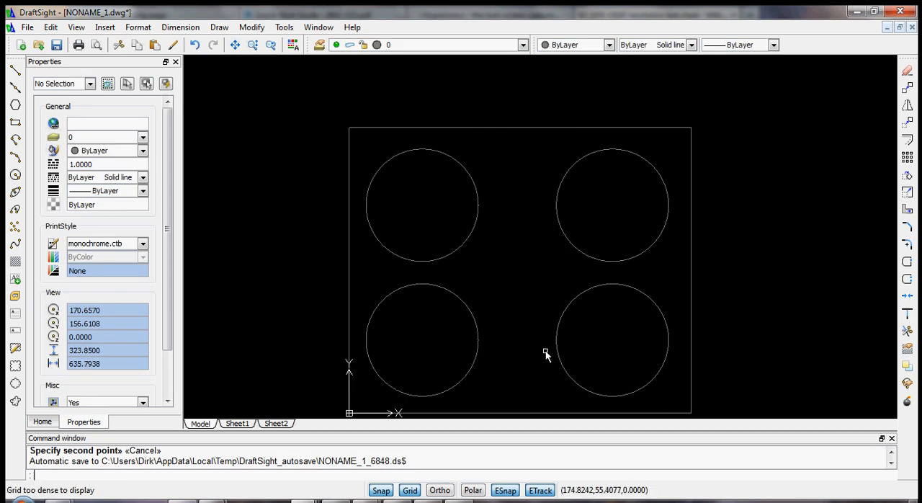
- Measure the center-to-center distance between the two lower circles
click(584, 296)
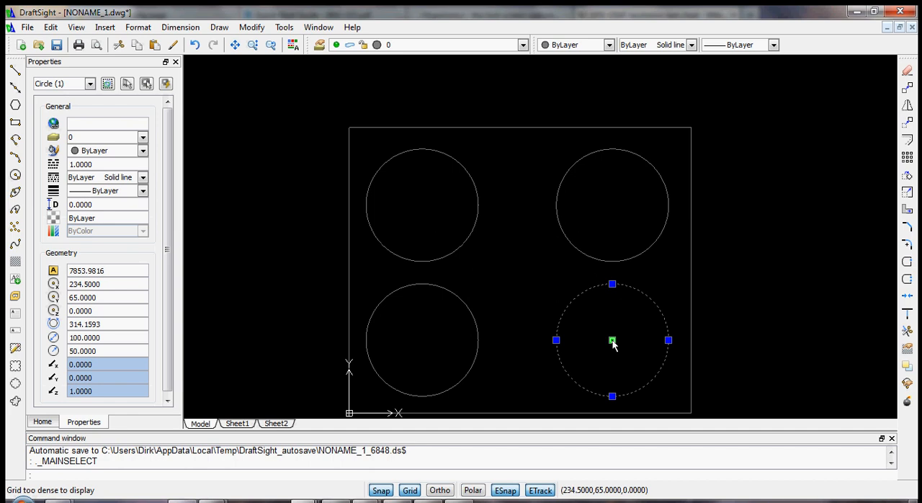
click(440, 289)
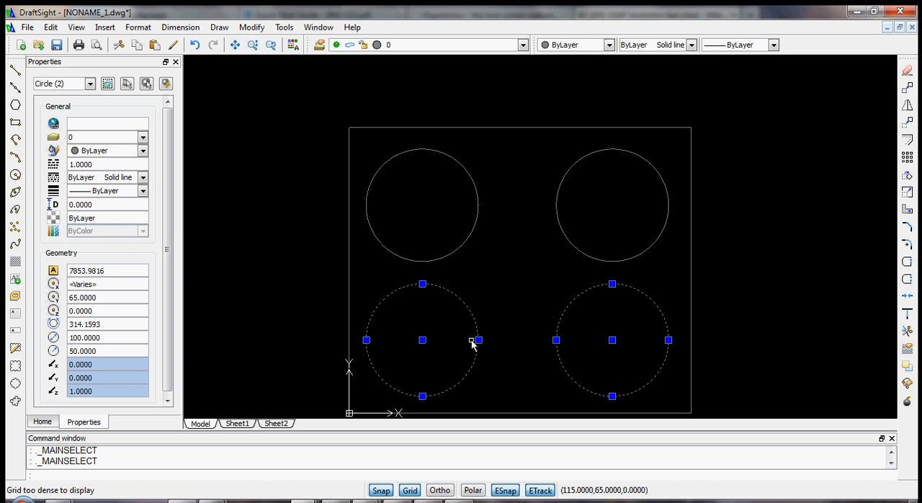
click(284, 27)
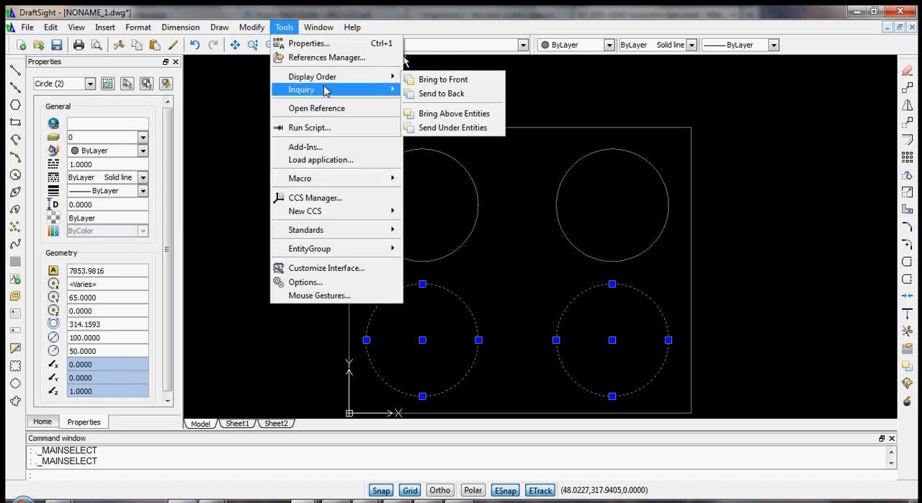
mouse_move(325, 90)
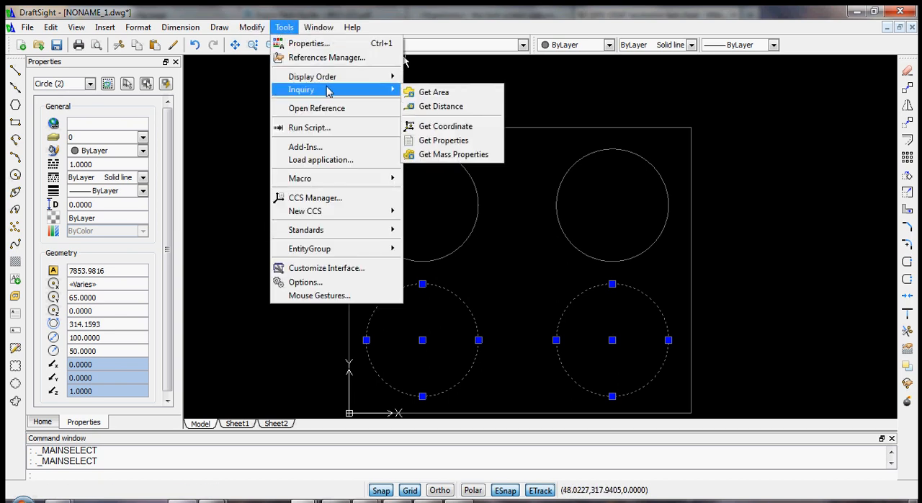
click(440, 107)
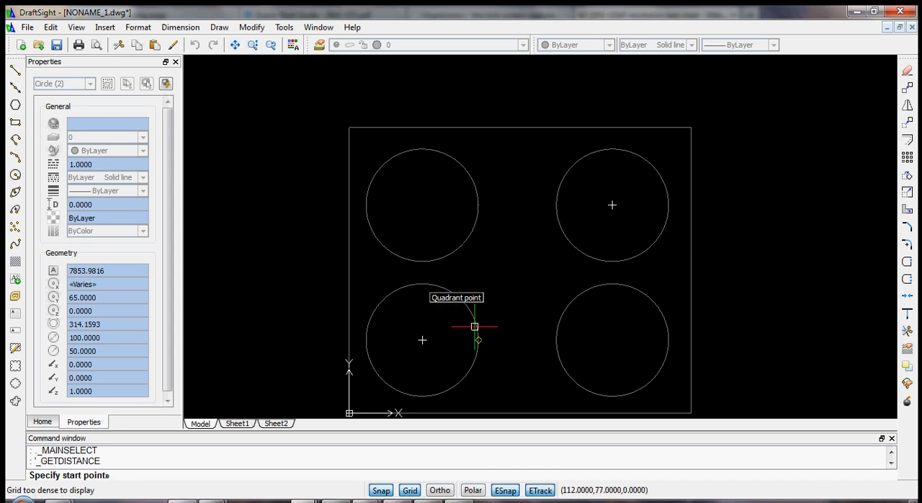
click(422, 339)
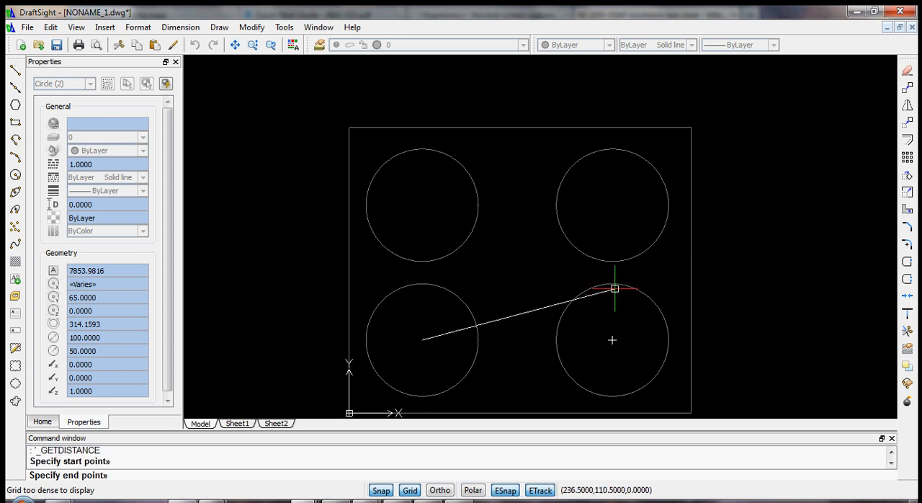
click(611, 340)
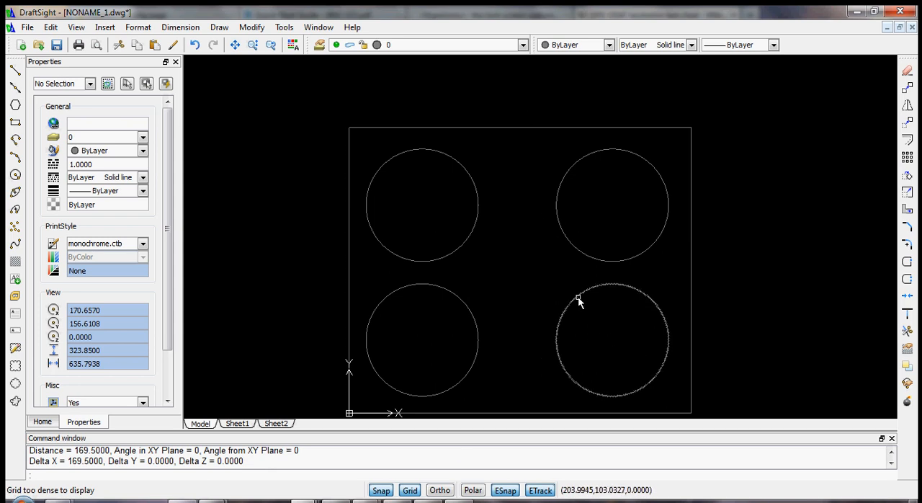
- Move the two right-hand circles horizontally with a displacement of 0.5,0
click(605, 263)
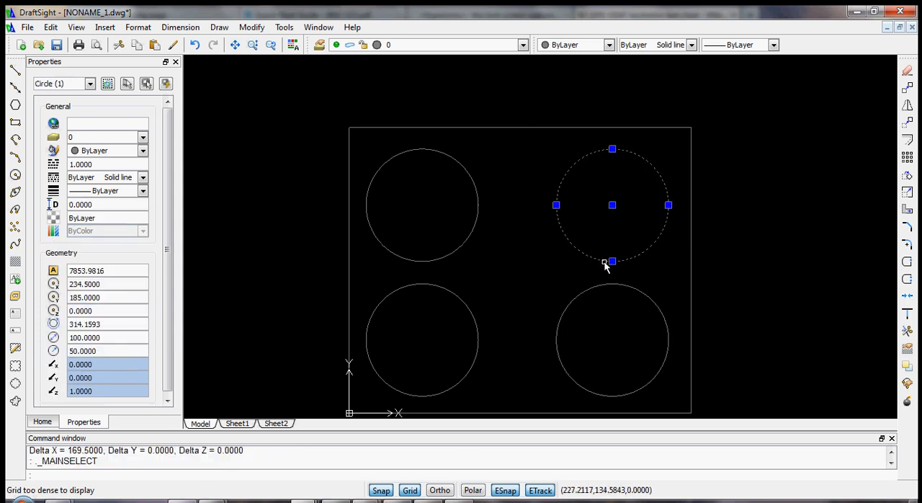
click(608, 285)
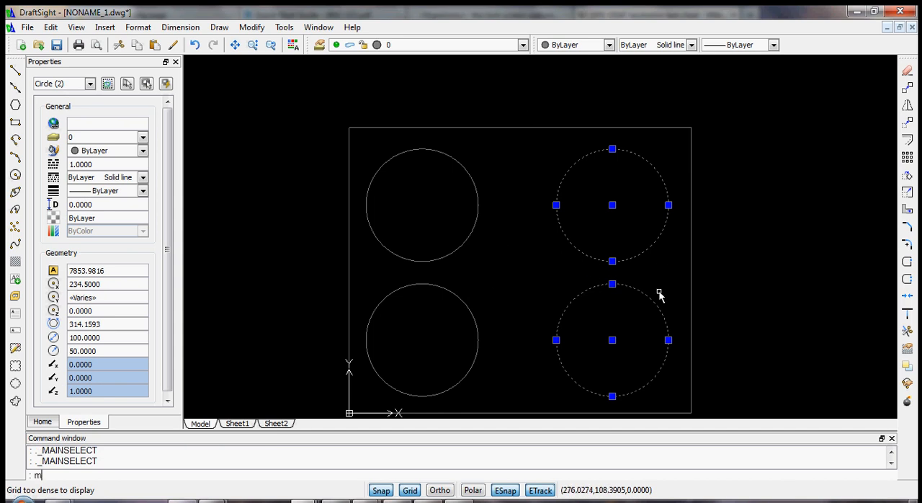
key(Return)
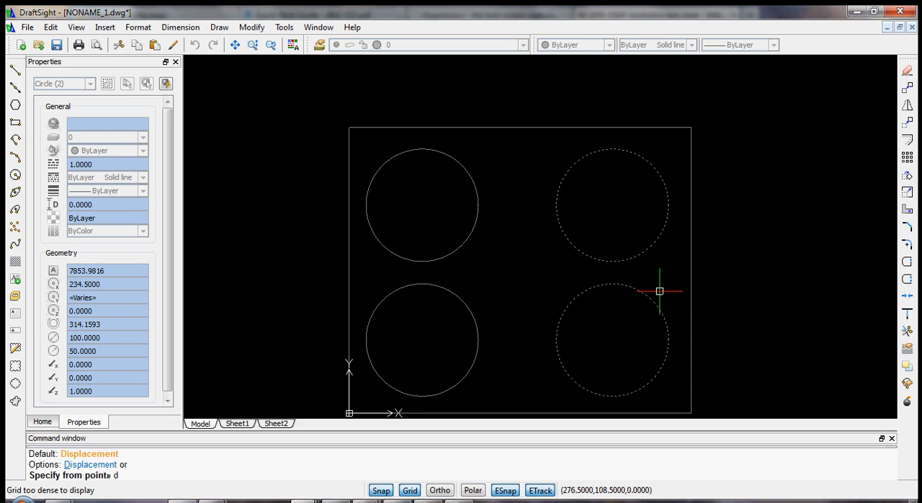
key(Return)
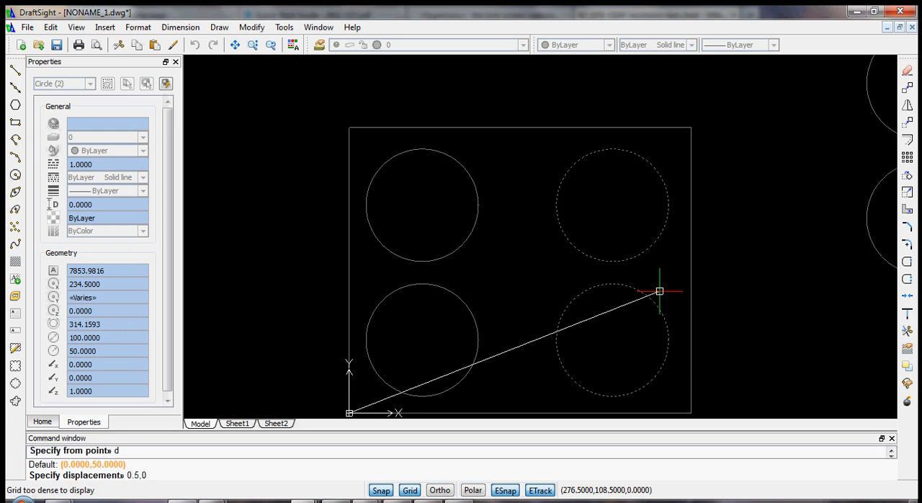
key(Return)
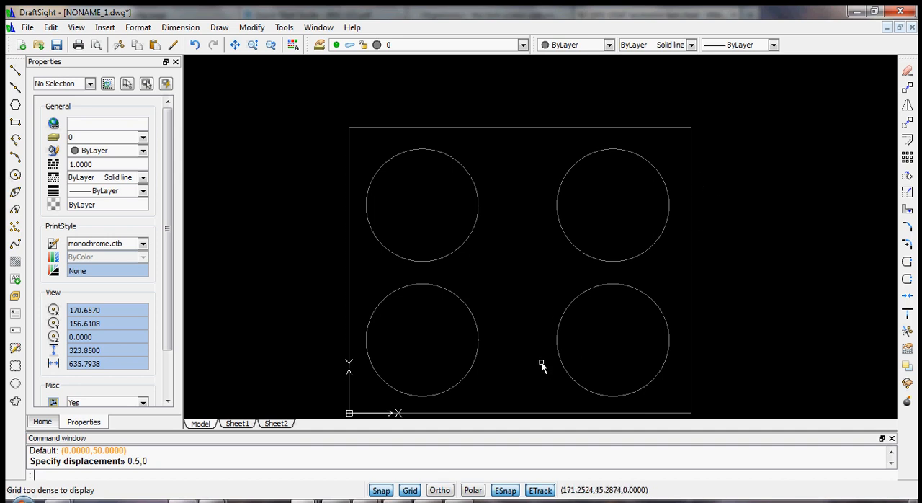
- Copy the lower-left circle to the middle of the rectangle using a displacement of 85,60
click(472, 319)
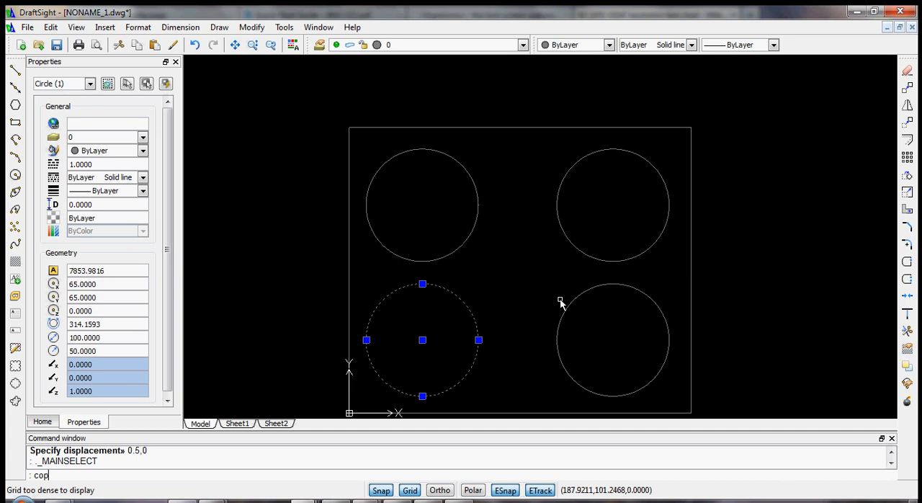
key(Return)
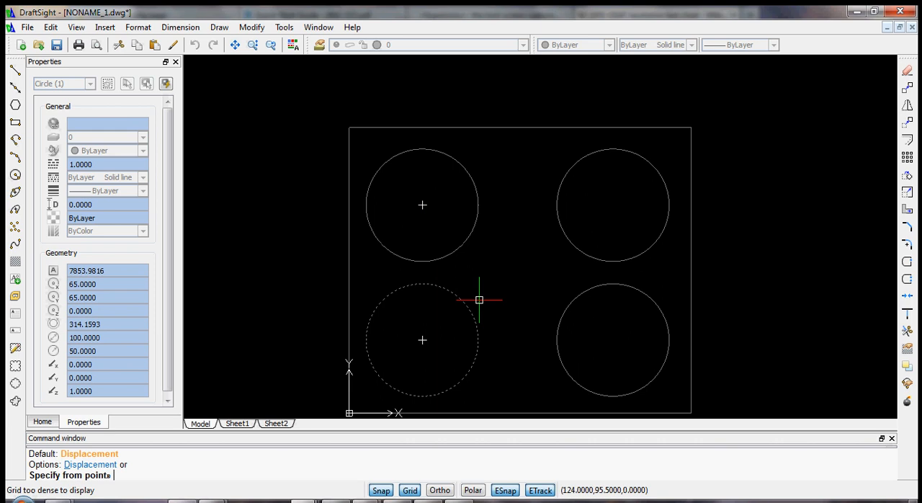
text(d)
key(Return)
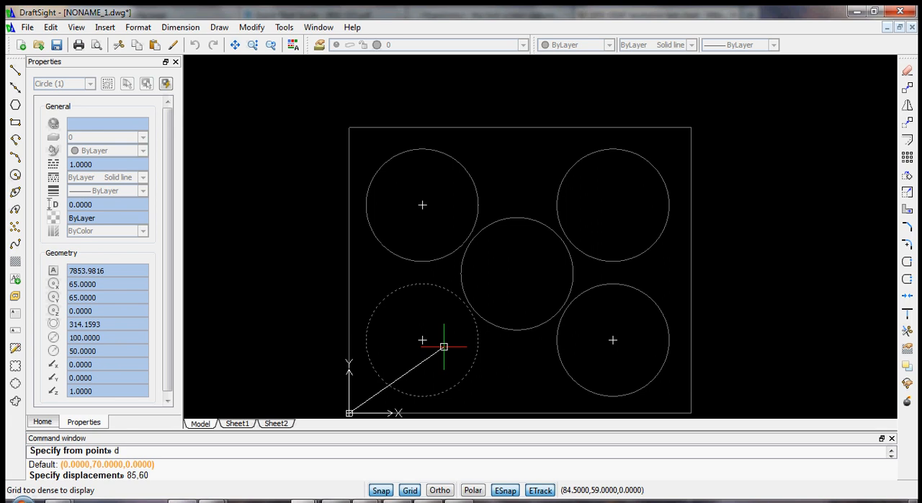
key(Return)
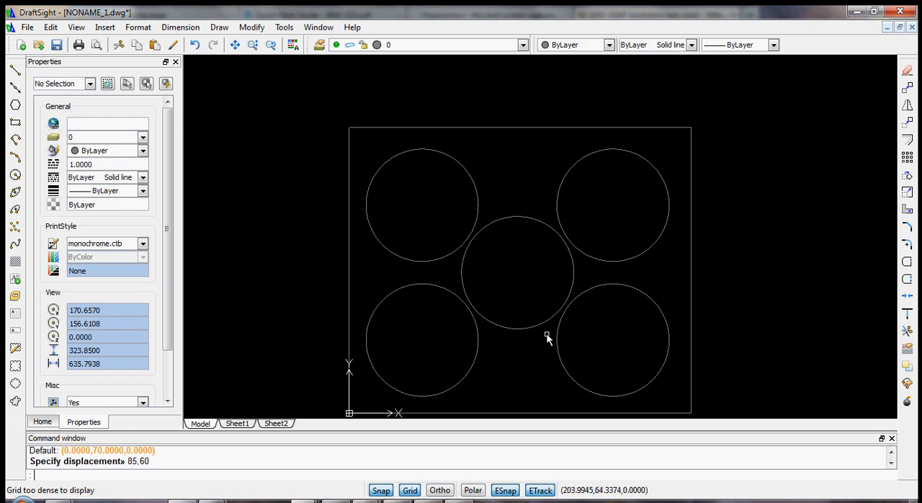
- Draw a vertical diameter line in the lower-left circle from its top quadrant point to its bottom quadrant point
scroll(769, 292, down, 1)
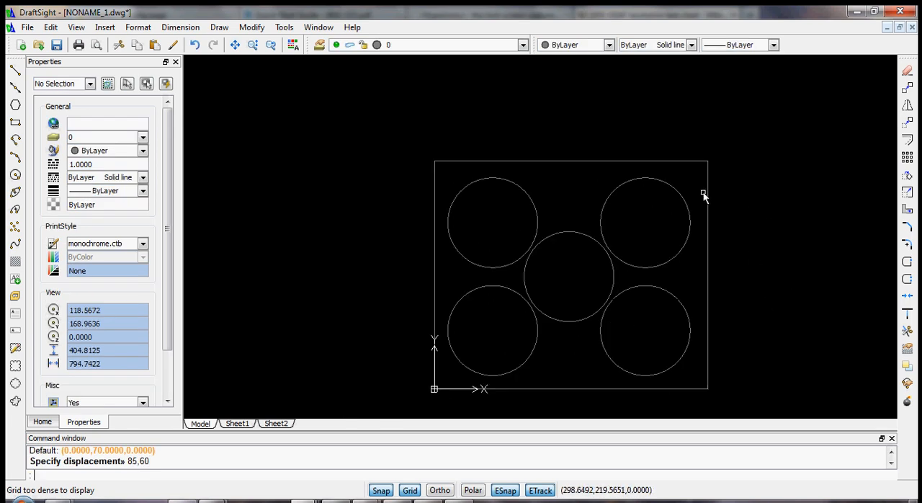
scroll(699, 193, up, 1)
scroll(496, 179, down, 1)
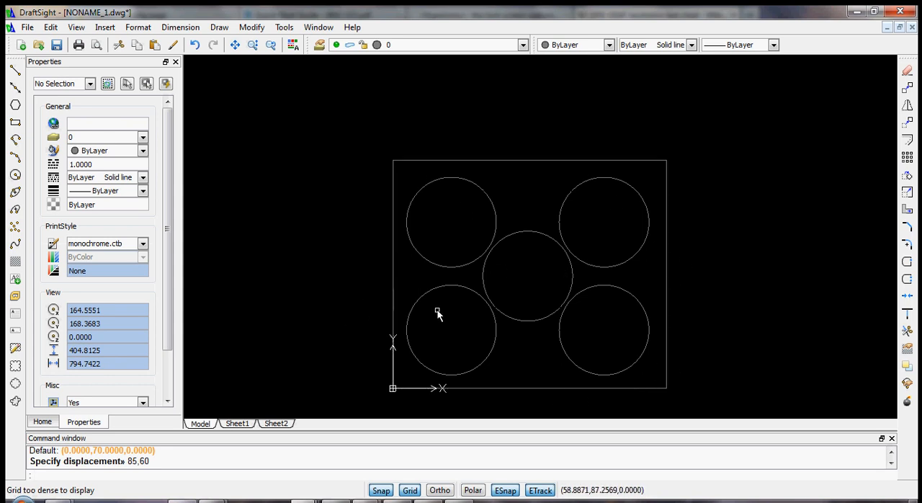
scroll(437, 312, up, 3)
scroll(445, 403, down, 2)
scroll(436, 413, up, 3)
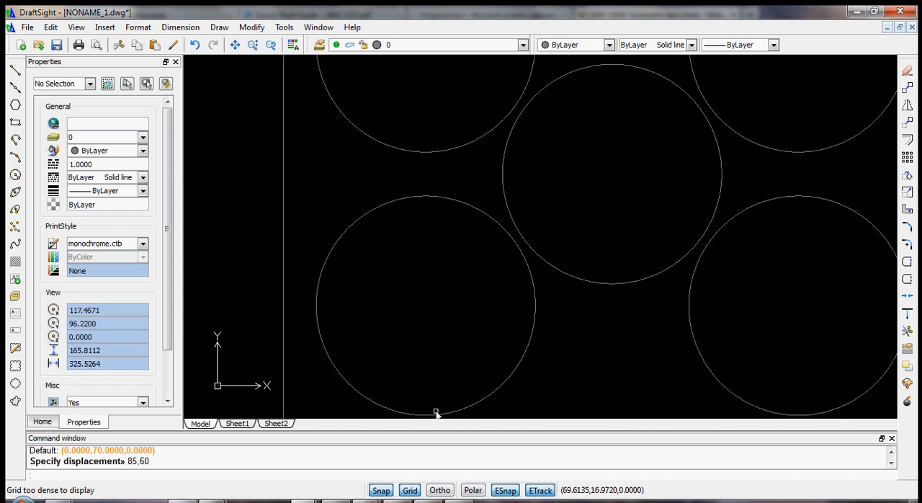
scroll(436, 413, up, 1)
scroll(357, 391, up, 1)
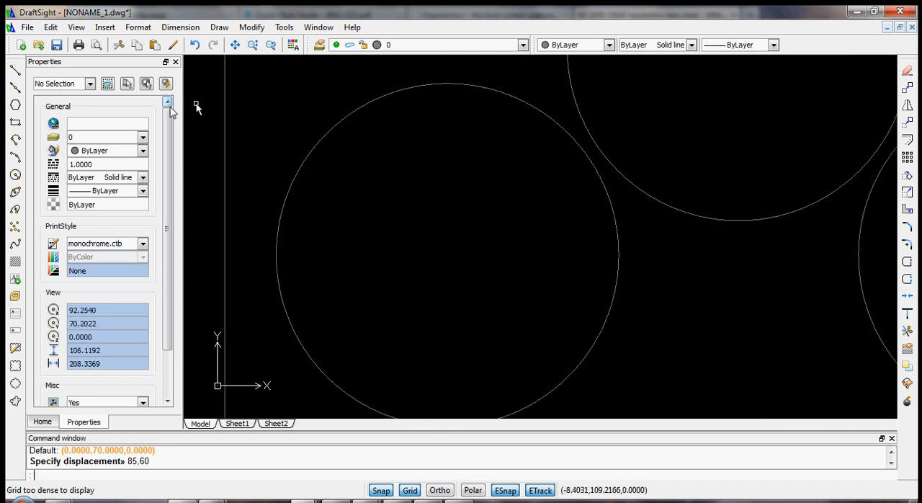
click(16, 72)
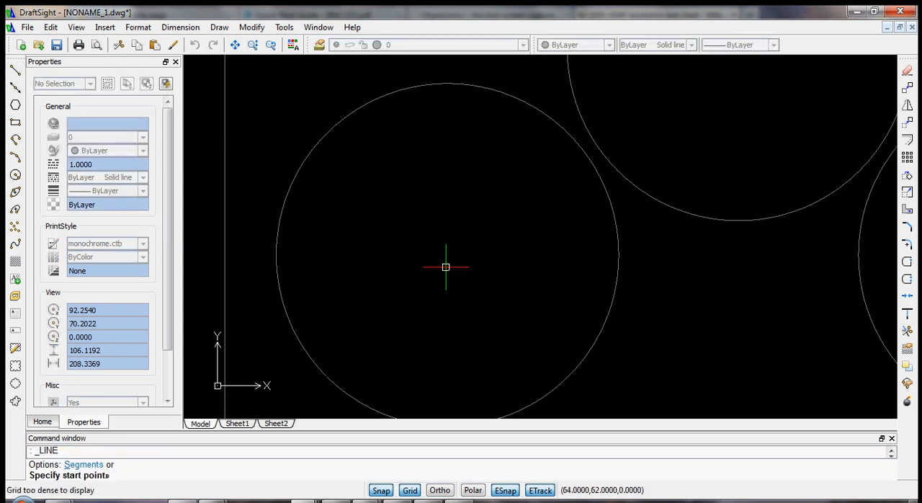
click(447, 84)
scroll(469, 381, down, 4)
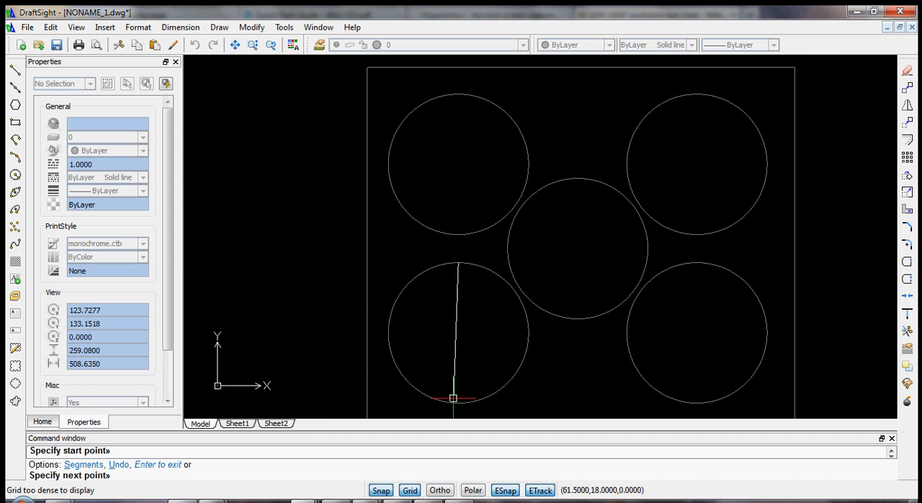
scroll(462, 411, up, 2)
scroll(454, 403, down, 3)
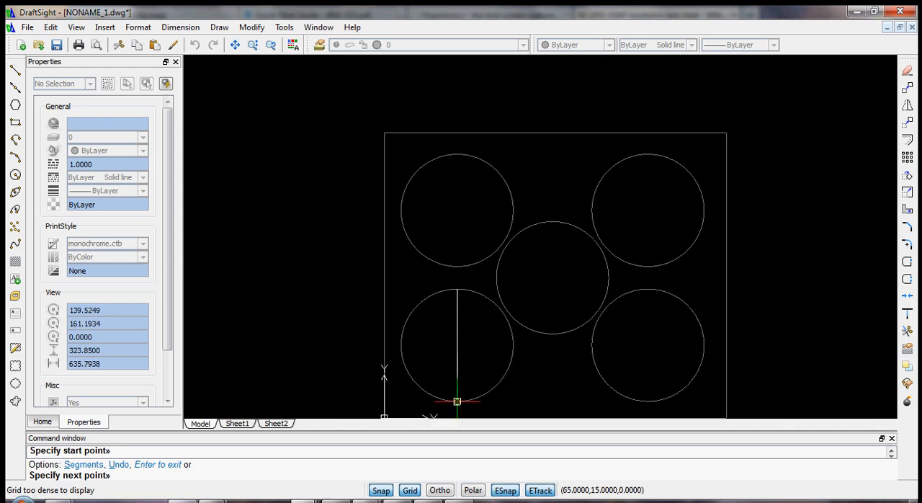
scroll(455, 400, up, 4)
scroll(457, 401, up, 1)
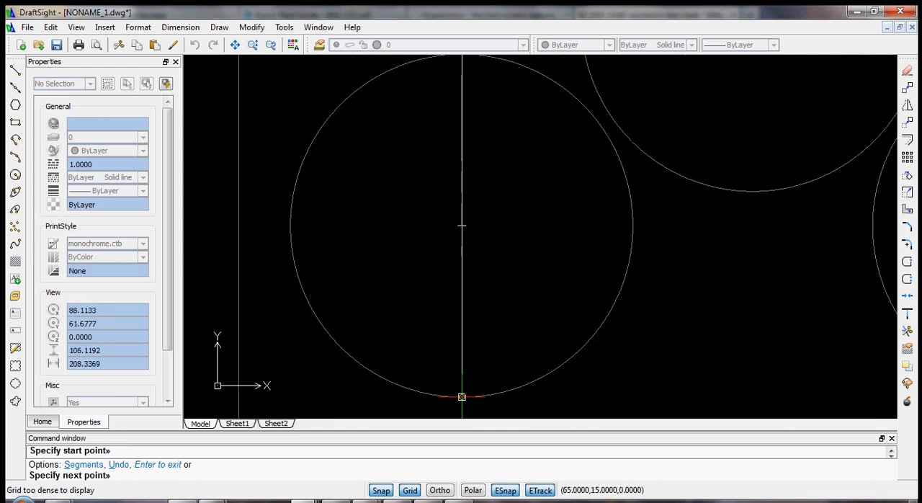
click(461, 396)
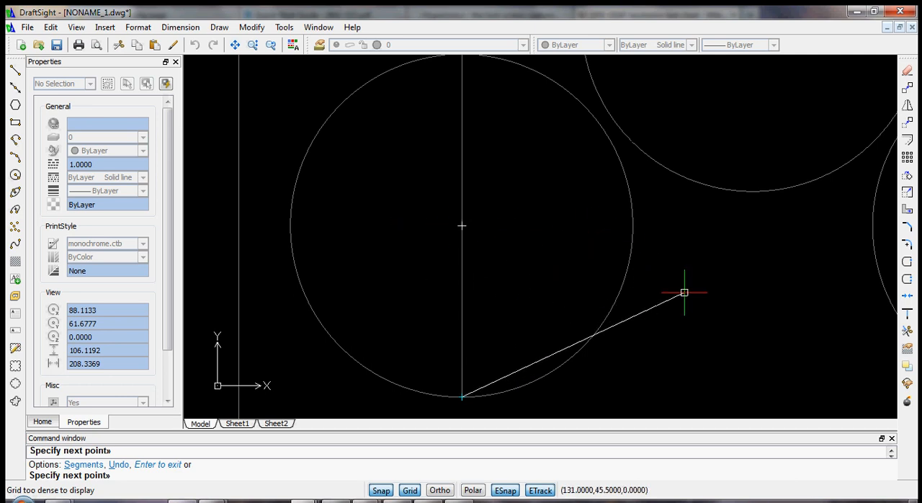
key(Escape)
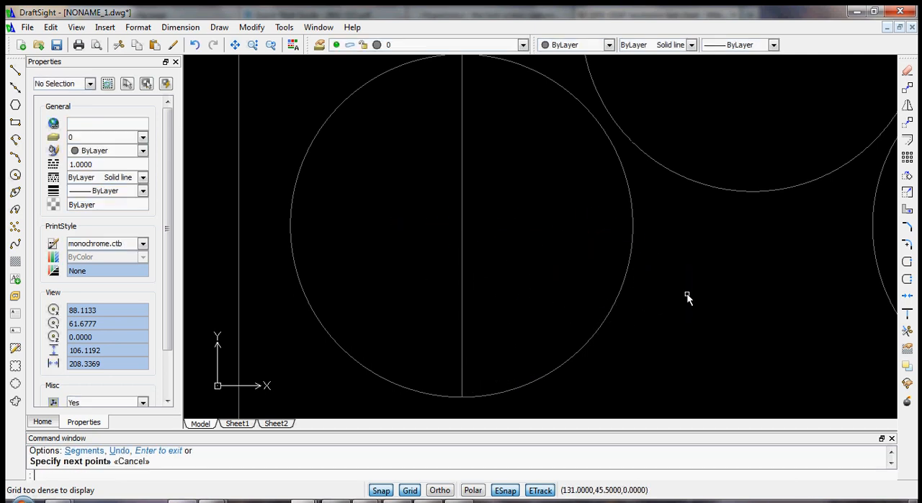
- Offset the vertical diameter line of the lower-left circle by 20 mm to both sides
click(463, 240)
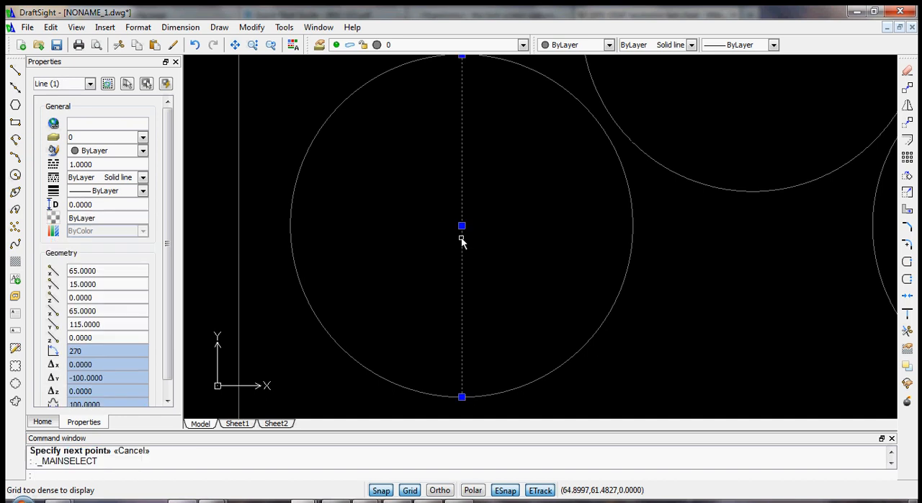
scroll(665, 291, down, 2)
scroll(648, 227, up, 1)
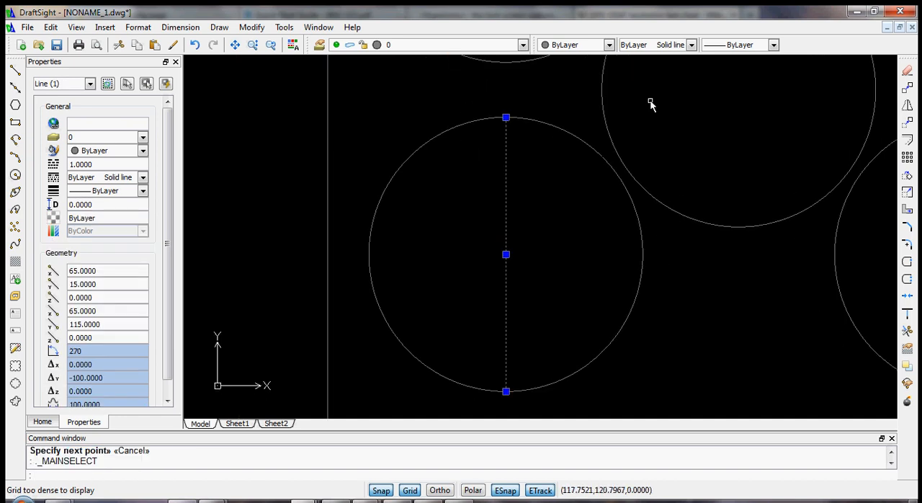
scroll(652, 101, up, 1)
scroll(564, 380, down, 1)
scroll(541, 412, down, 1)
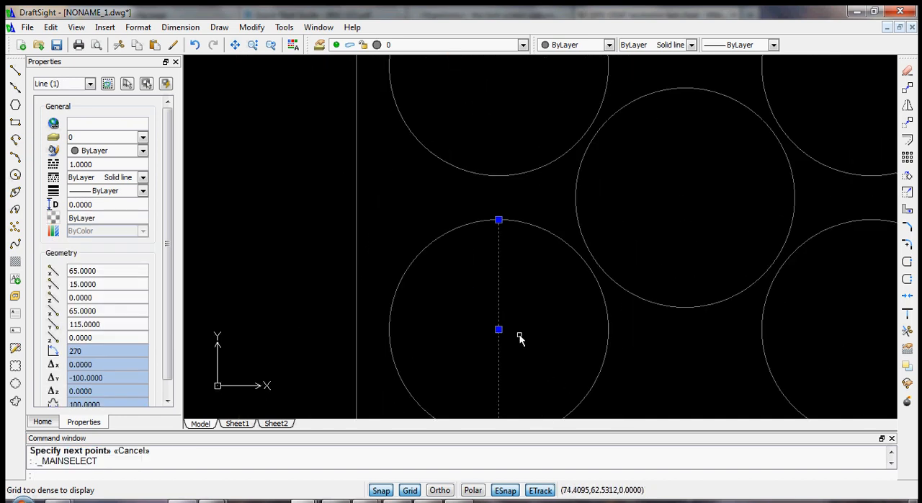
middle_drag(520, 336, 516, 266)
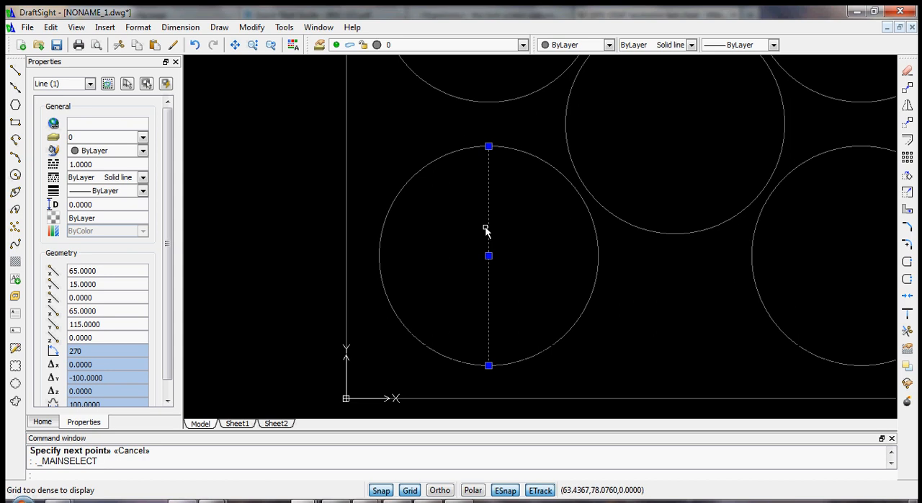
click(908, 142)
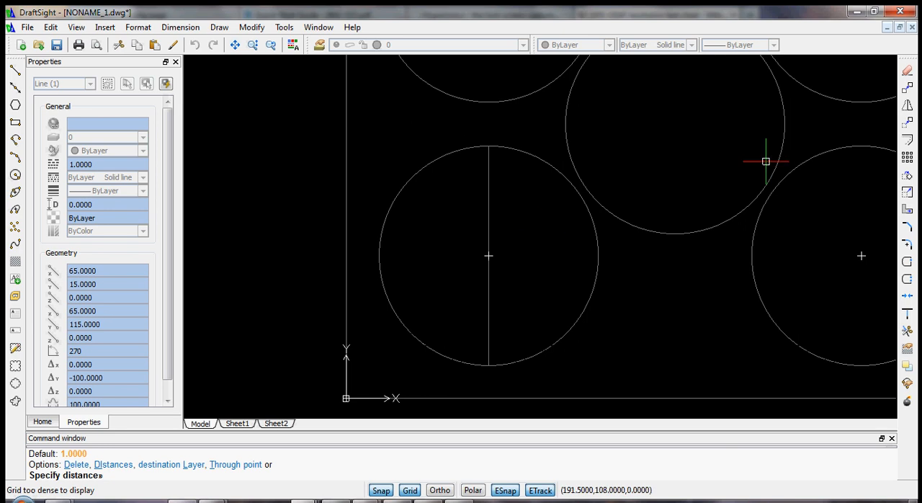
text(0)
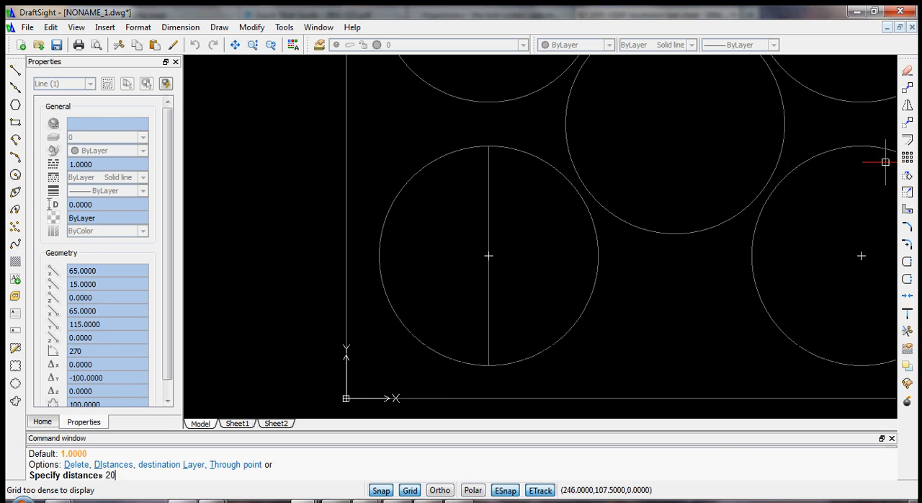
key(Return)
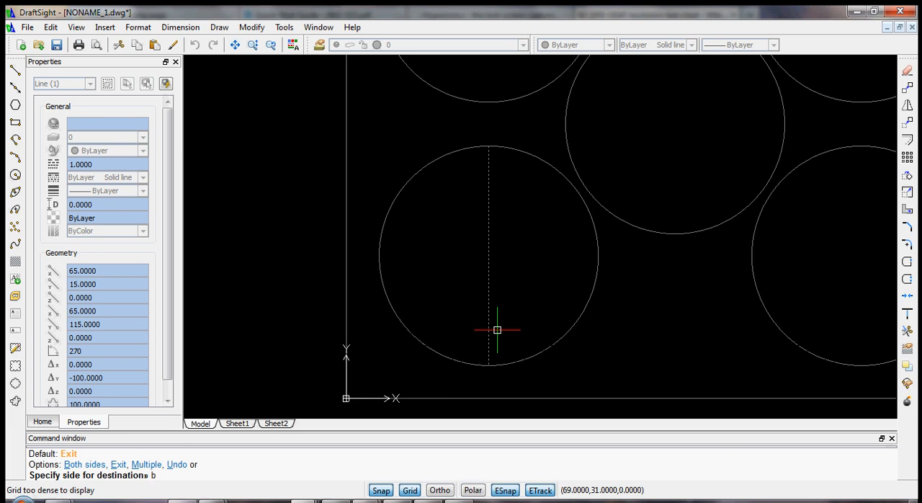
key(Return)
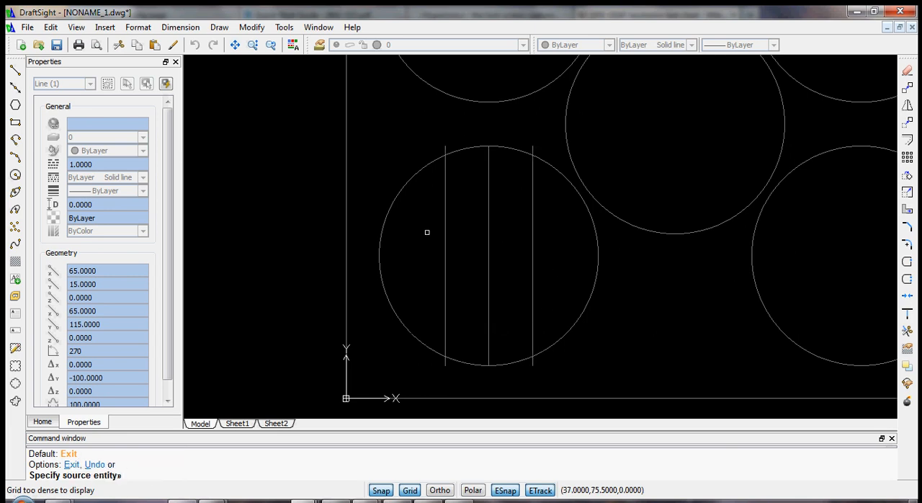
- Offset the two outer vertical lines outward by the same 20 mm distance, one to each side
click(534, 242)
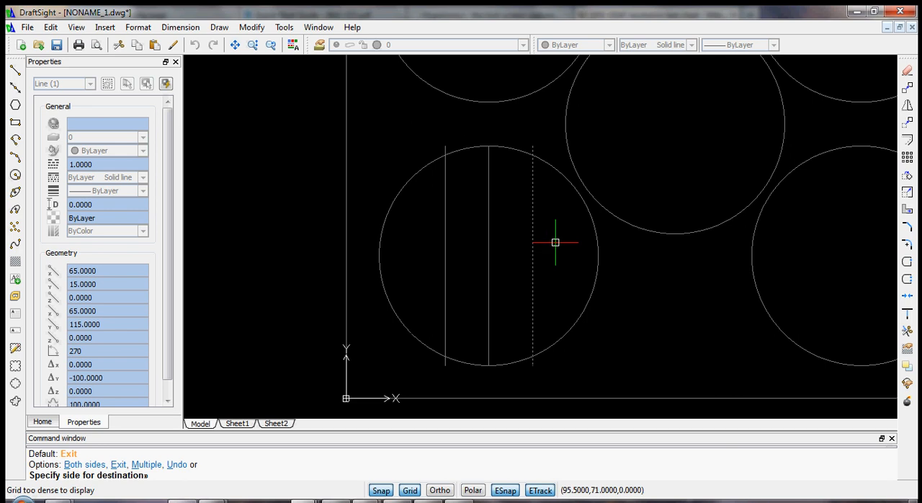
click(556, 242)
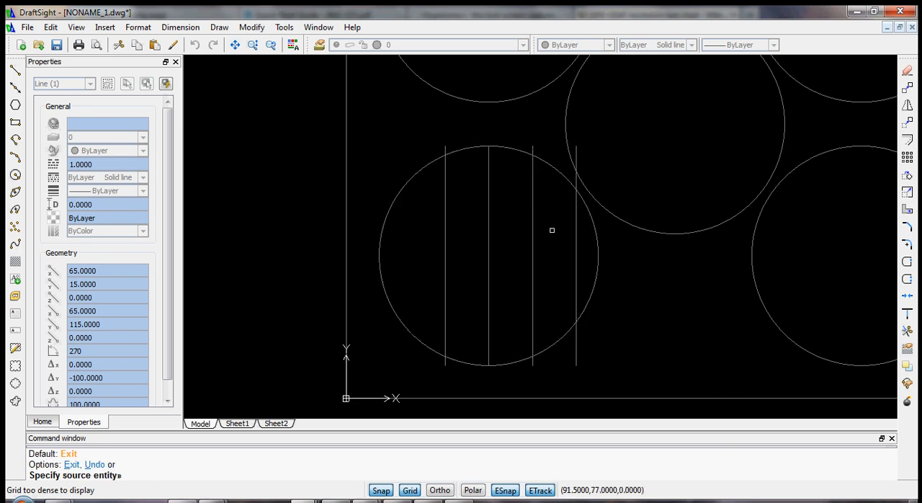
click(446, 247)
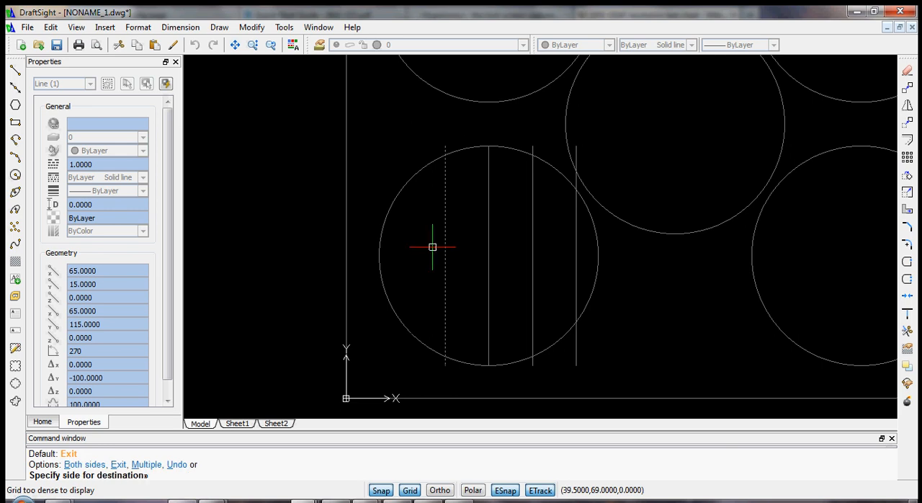
click(424, 246)
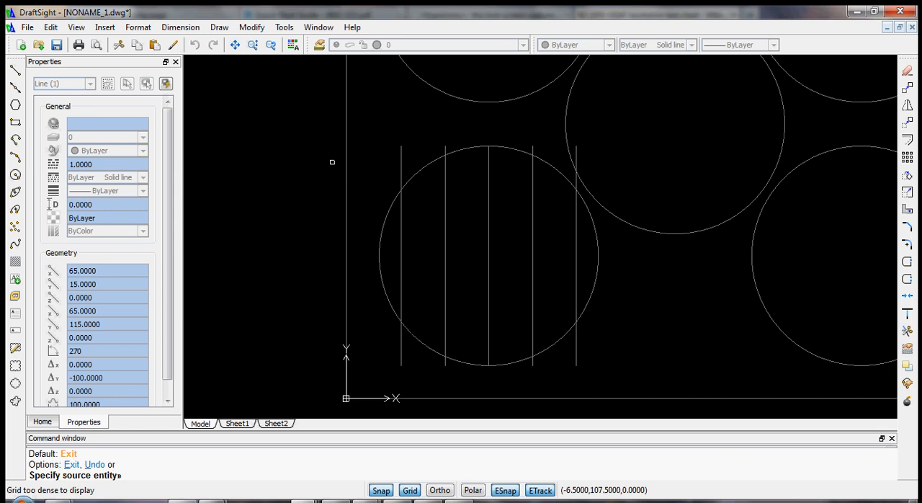
key(Escape)
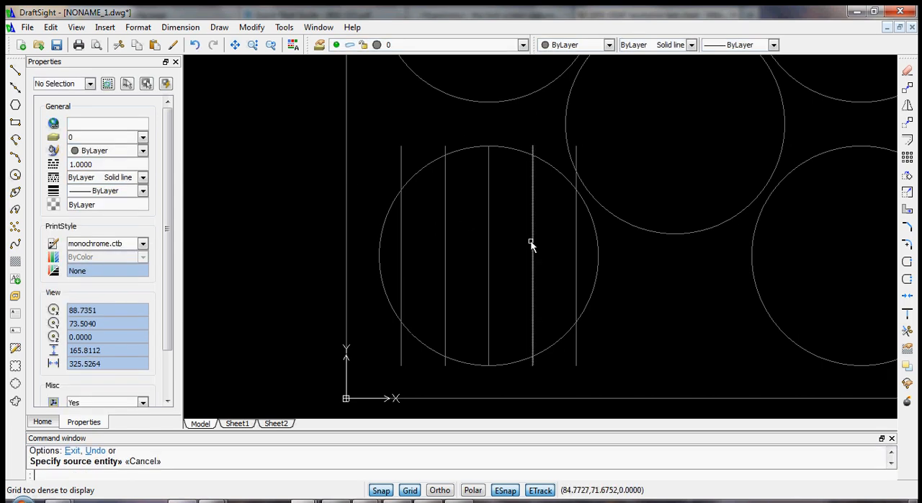
- Copy the five vertical lines of the lower-left circle in place using a displacement of 0,0
click(590, 273)
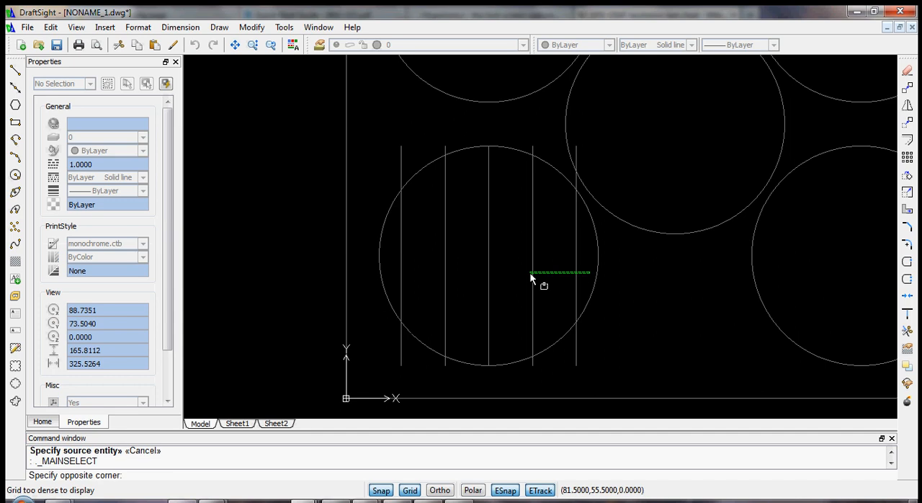
click(394, 244)
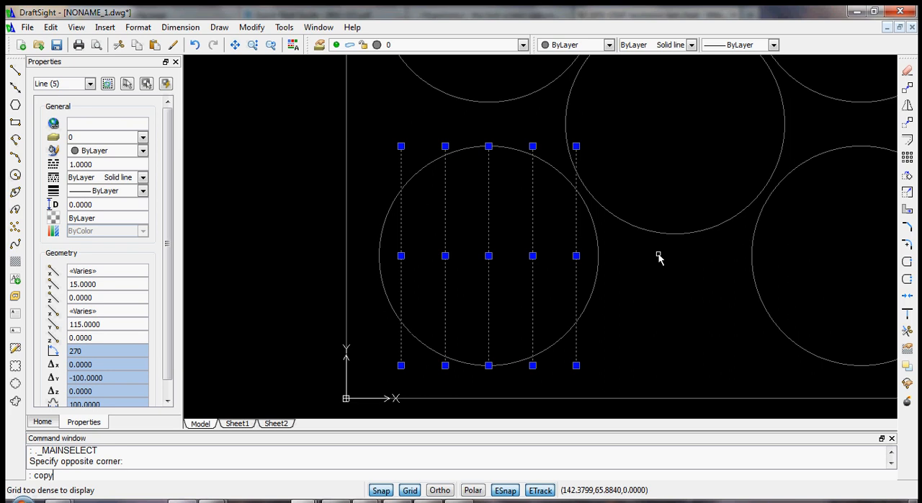
key(Return)
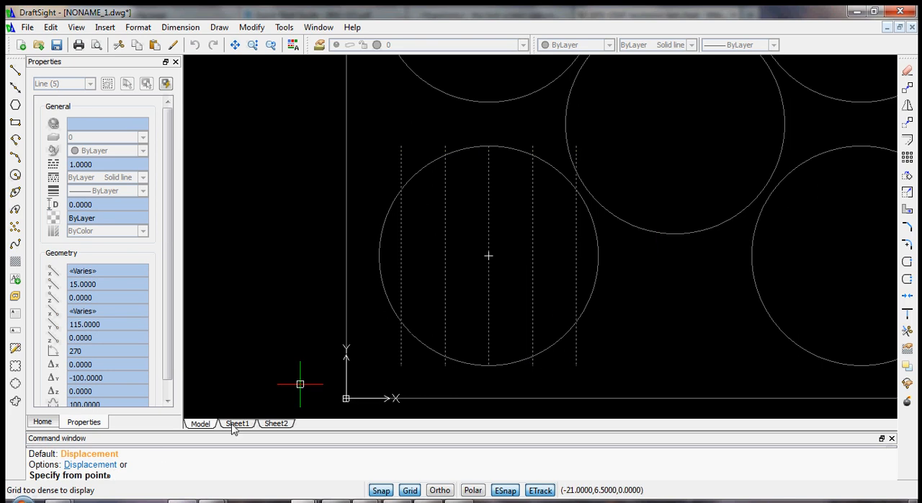
text(d)
key(Return)
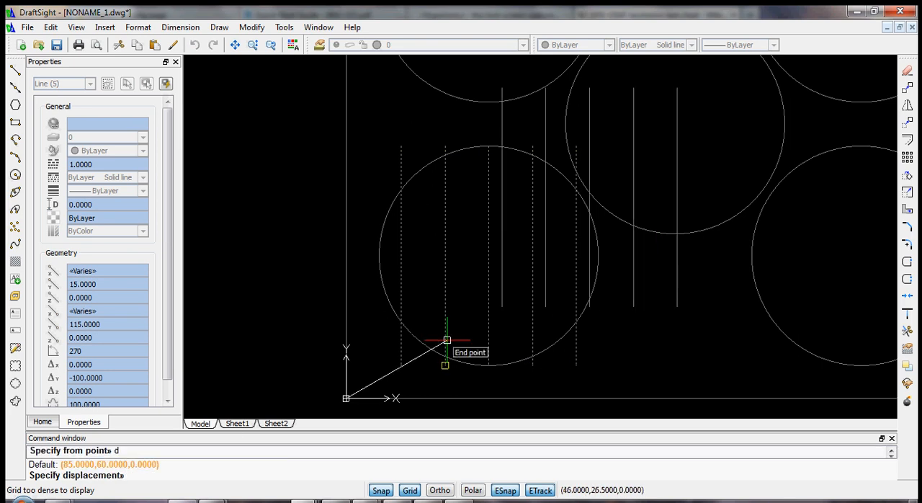
text(0,0)
key(Return)
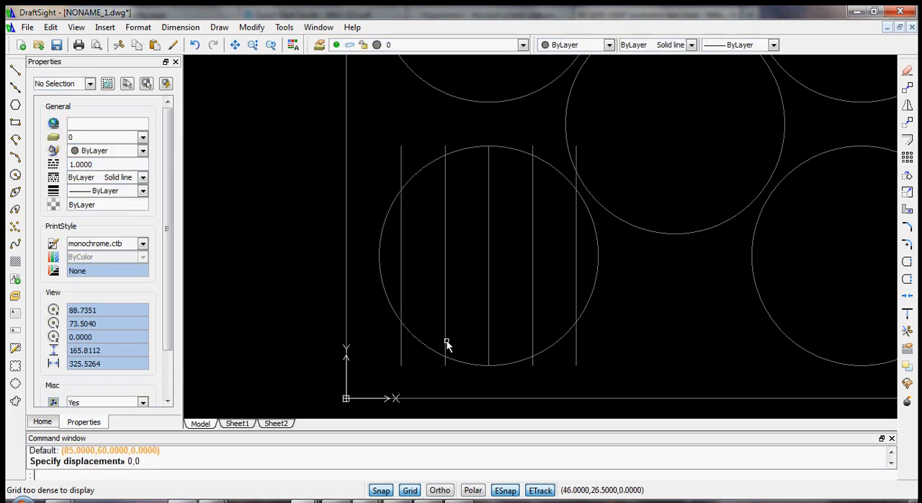
- Rotate one set of the five vertical lines by 90 degrees about the centre of the lower-left circle
click(401, 258)
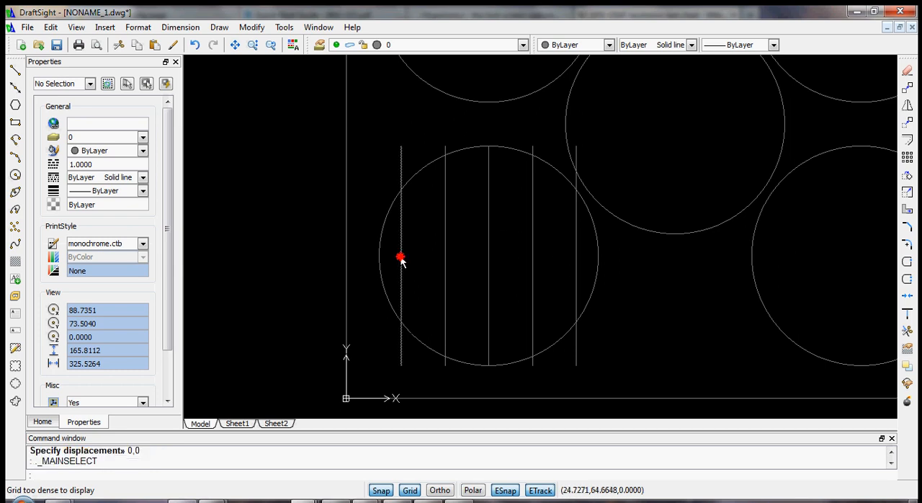
click(448, 252)
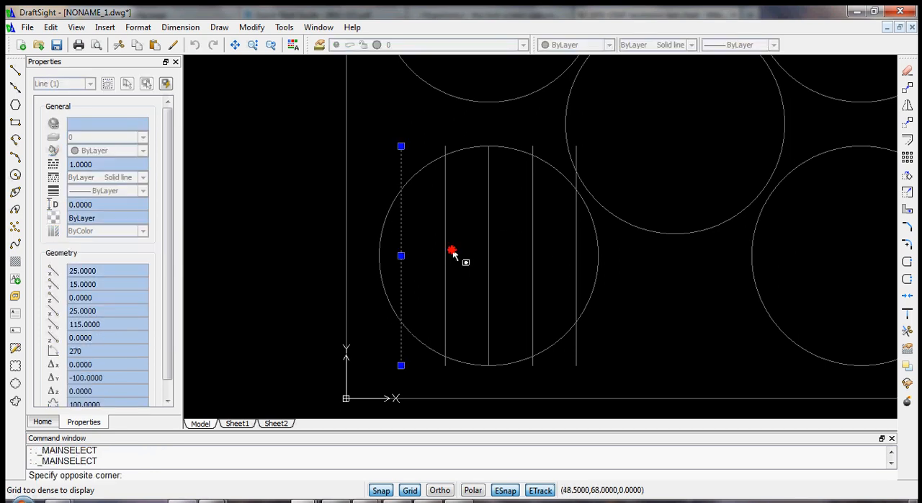
click(446, 253)
click(489, 252)
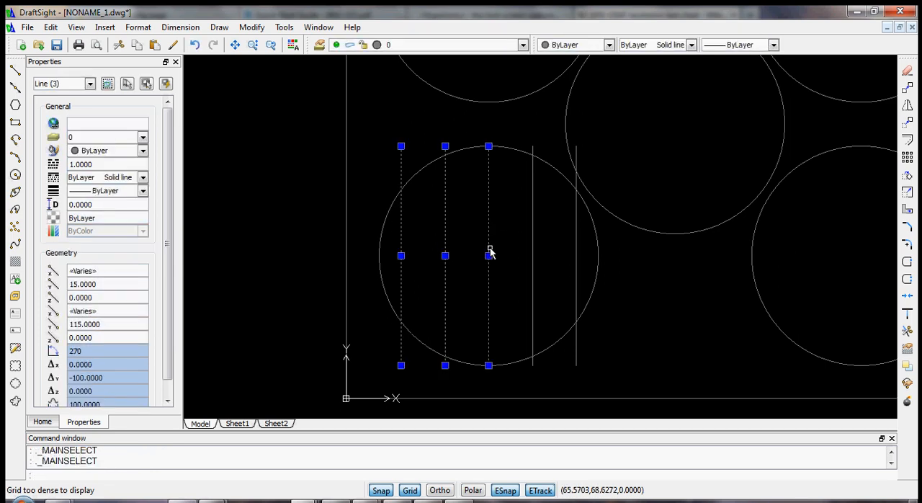
click(534, 251)
click(577, 252)
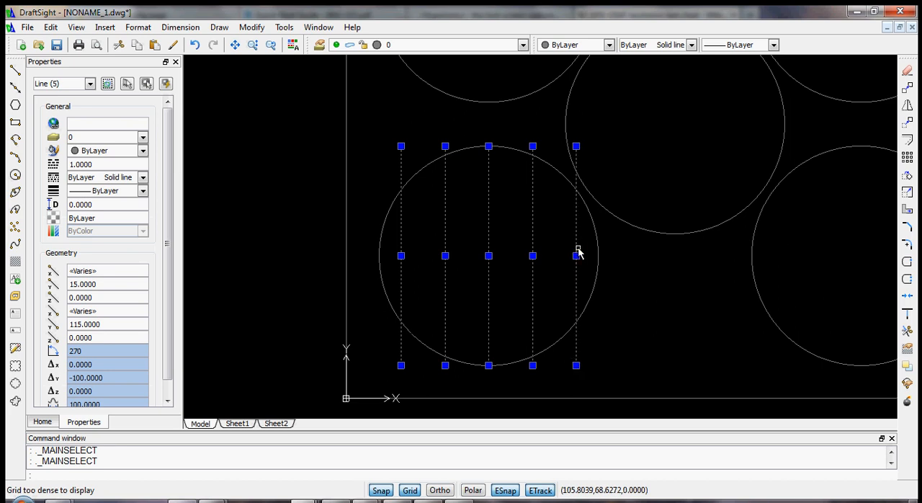
click(907, 177)
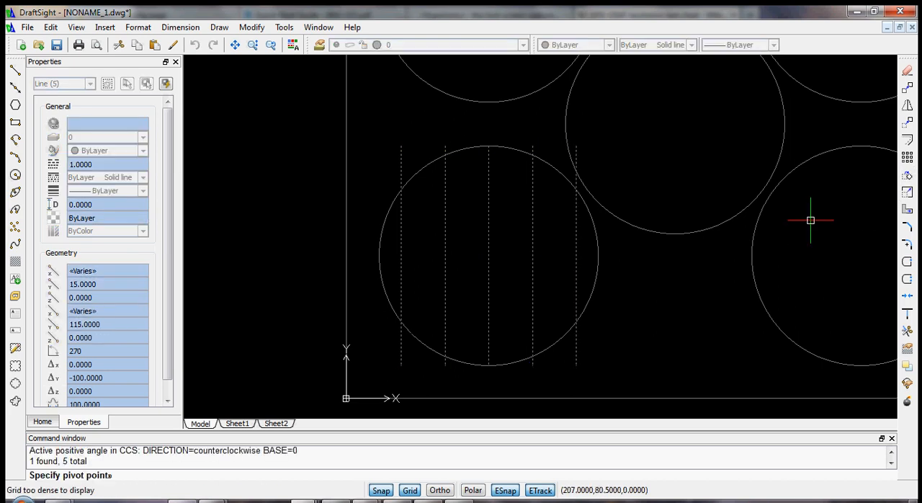
click(488, 255)
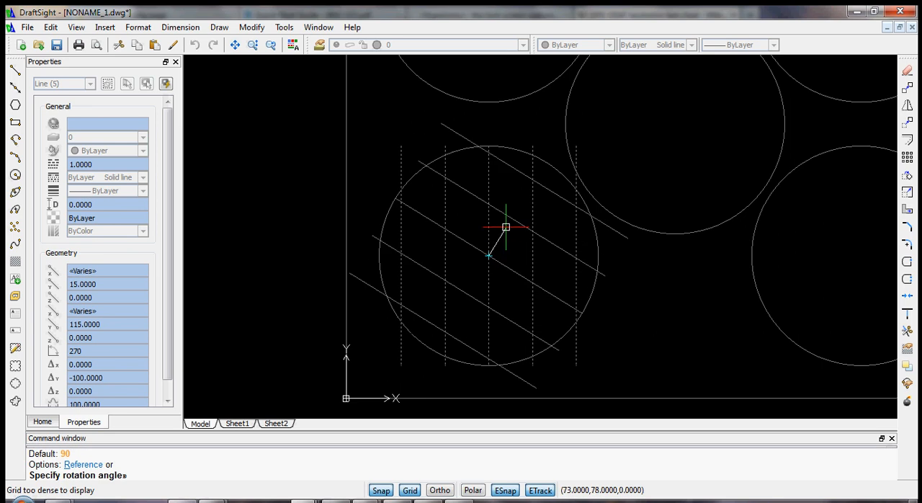
click(489, 147)
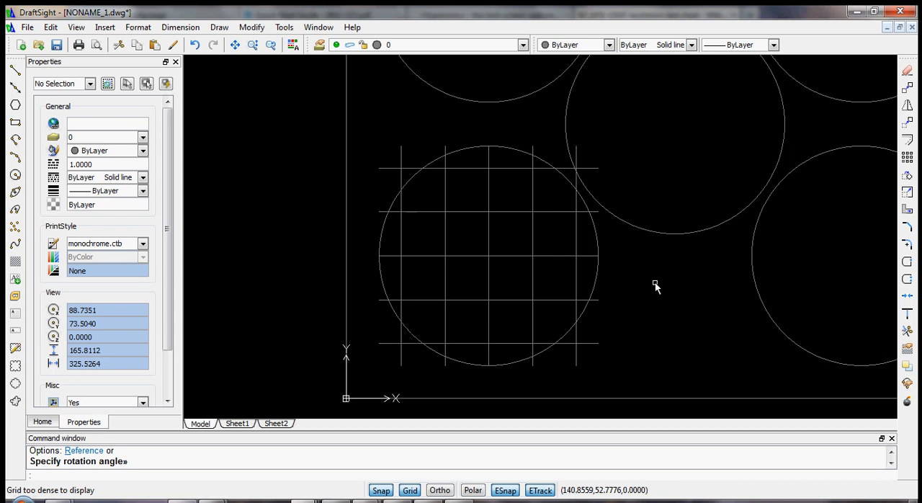
- Draw a 20 by 20 mm square over the grid cell directly above and right of the lower-left circle's centre
scroll(605, 274, up, 2)
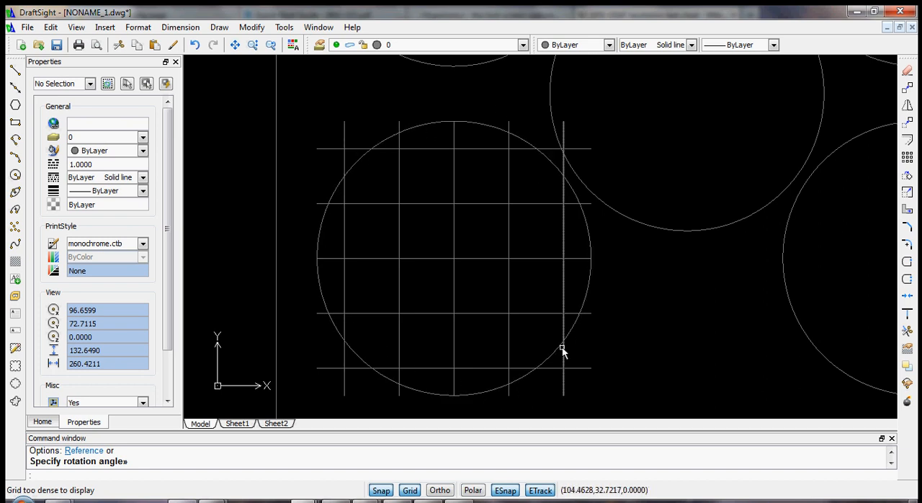
scroll(461, 245, up, 4)
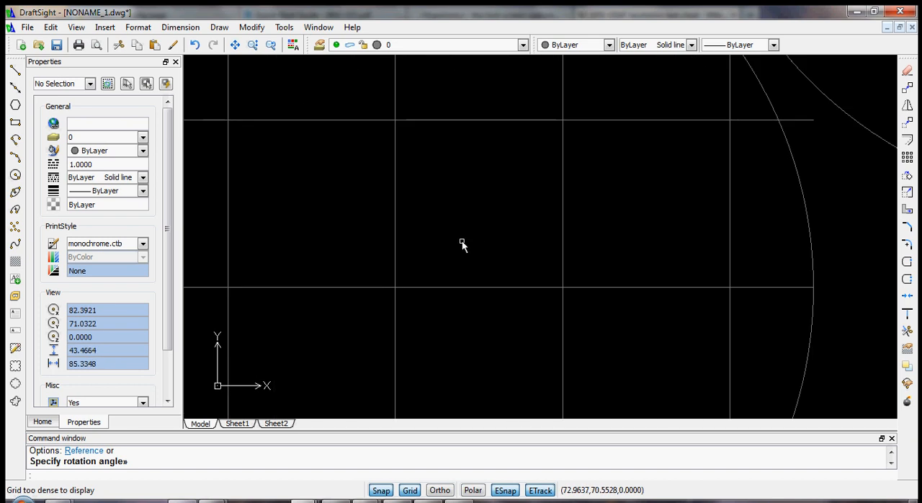
scroll(556, 128, up, 1)
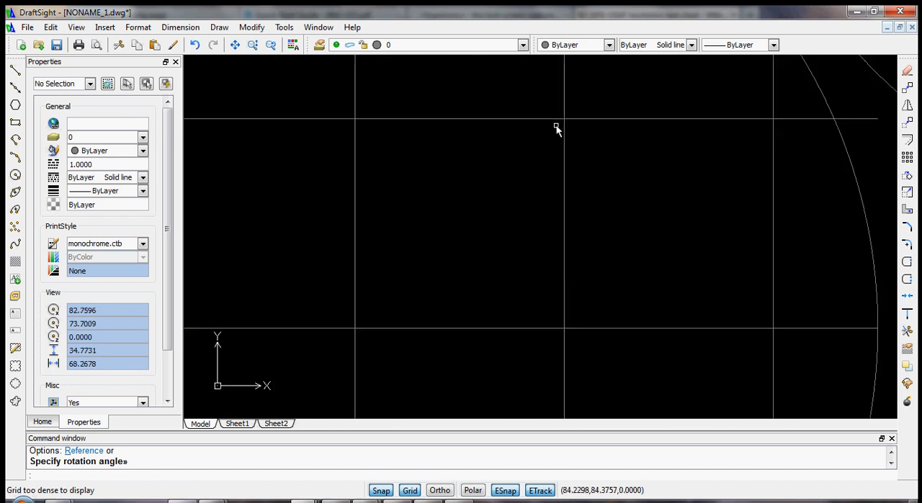
click(15, 122)
click(355, 119)
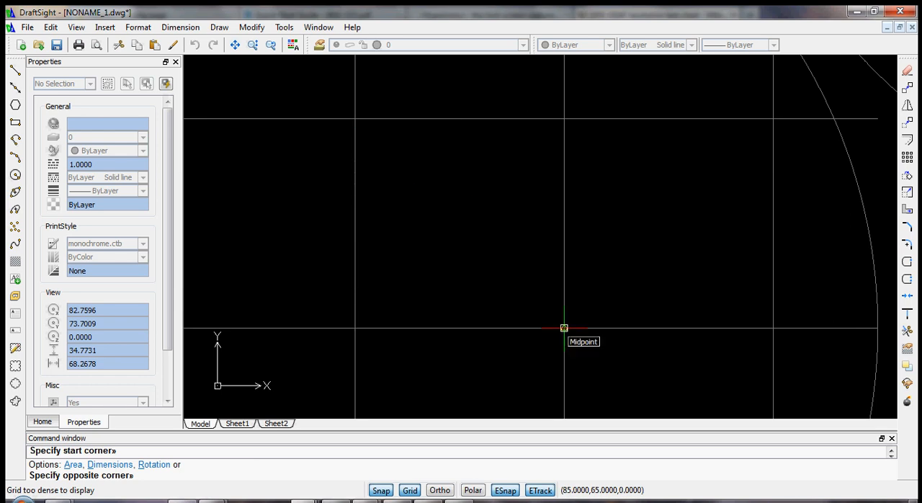
click(564, 328)
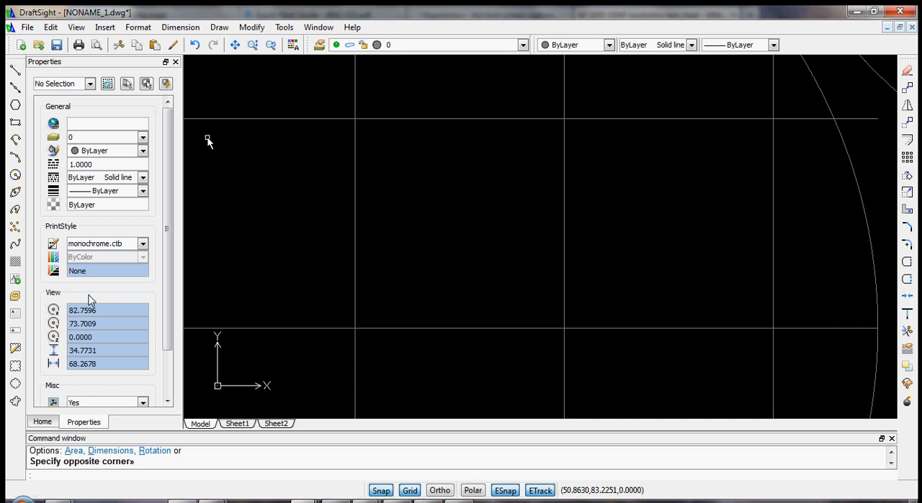
- Assign the new square to the Print layer and deselect it
click(489, 118)
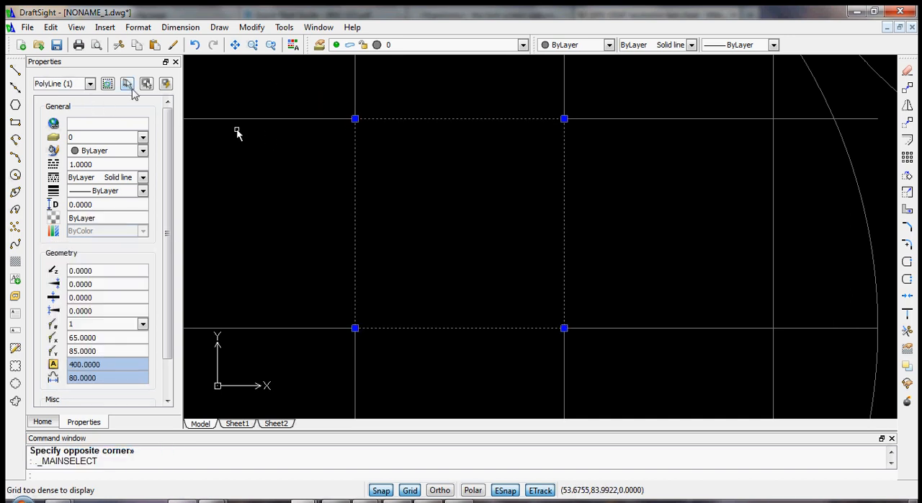
click(143, 138)
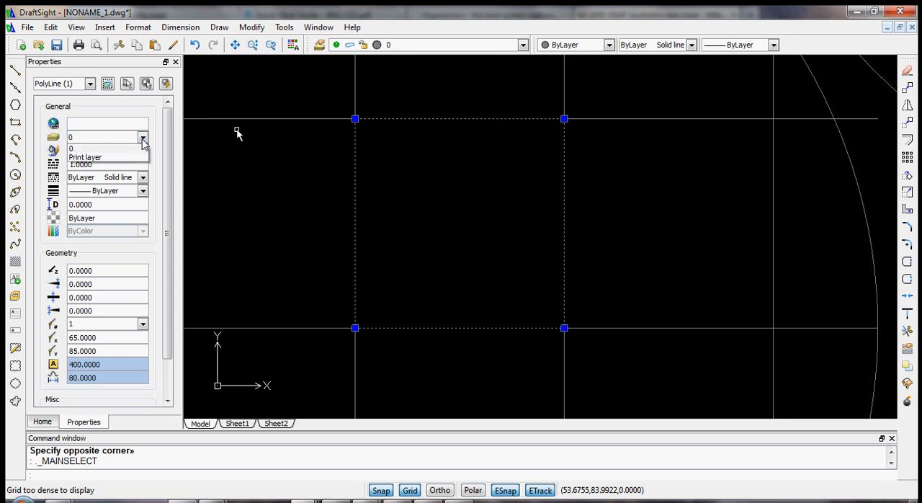
click(94, 157)
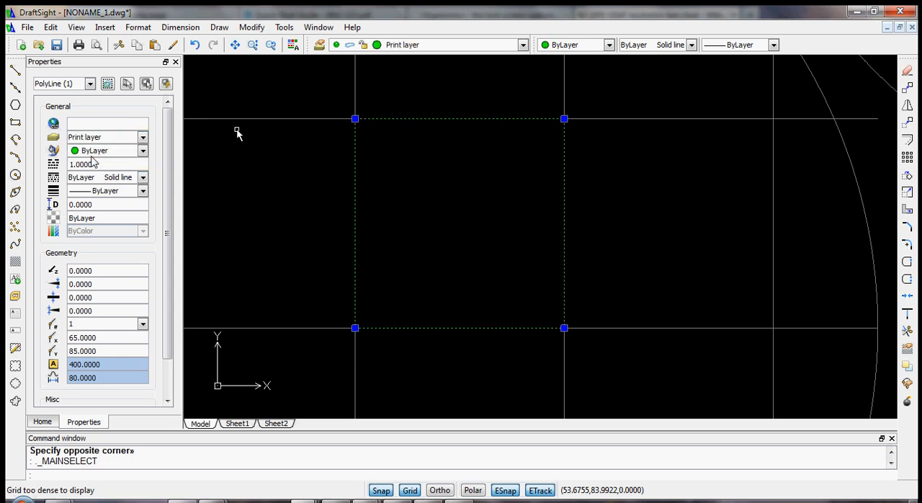
key(Escape)
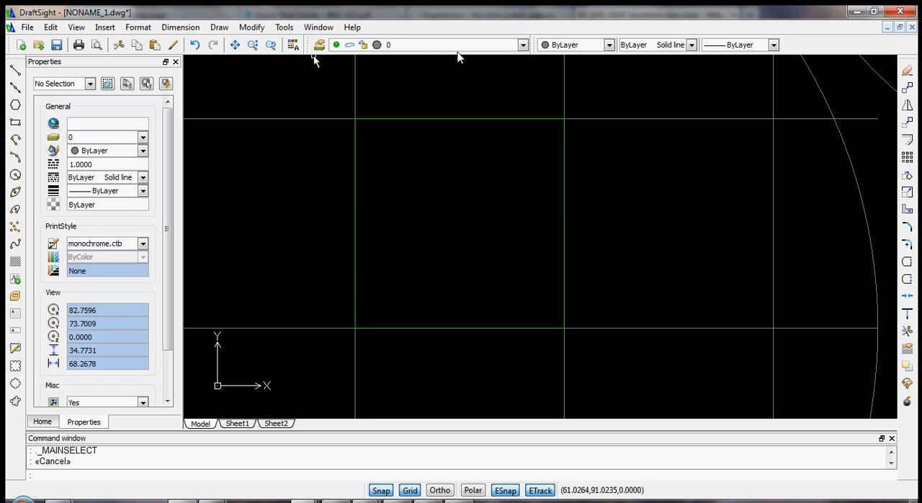
- Hide layer 0 to check the Print layer square on its own, and show layer 0 again
click(508, 49)
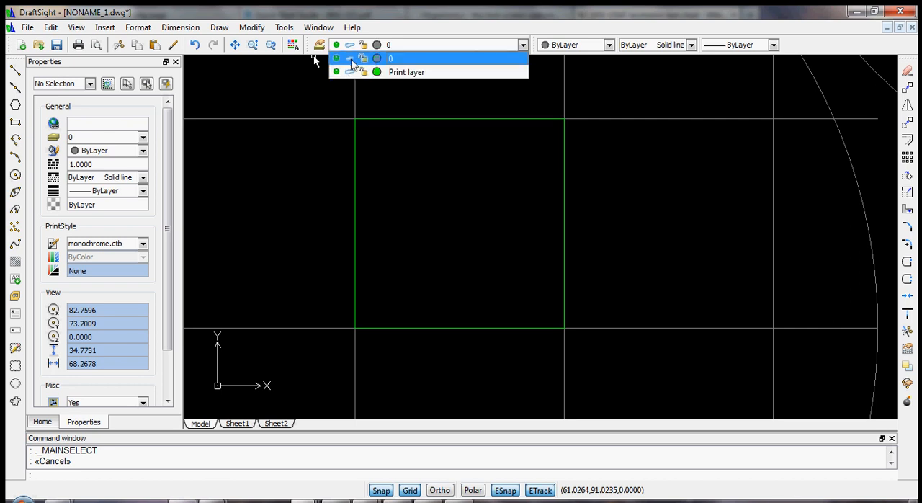
click(336, 59)
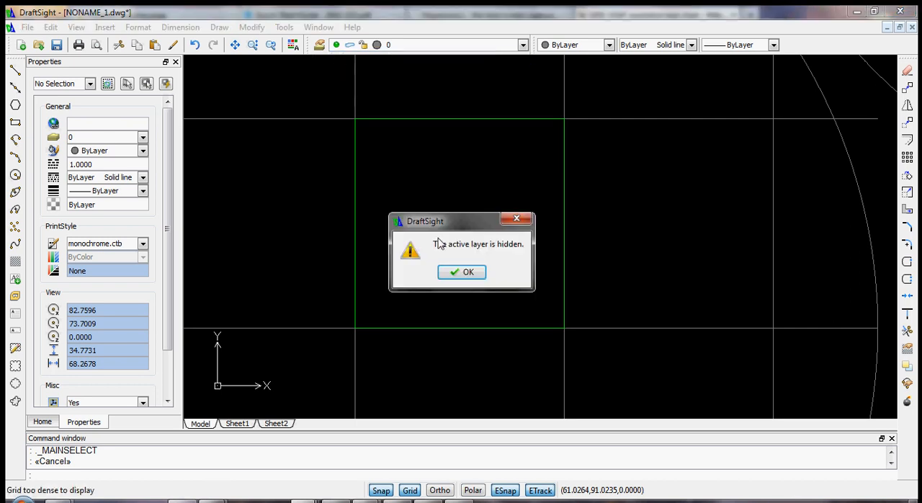
click(464, 274)
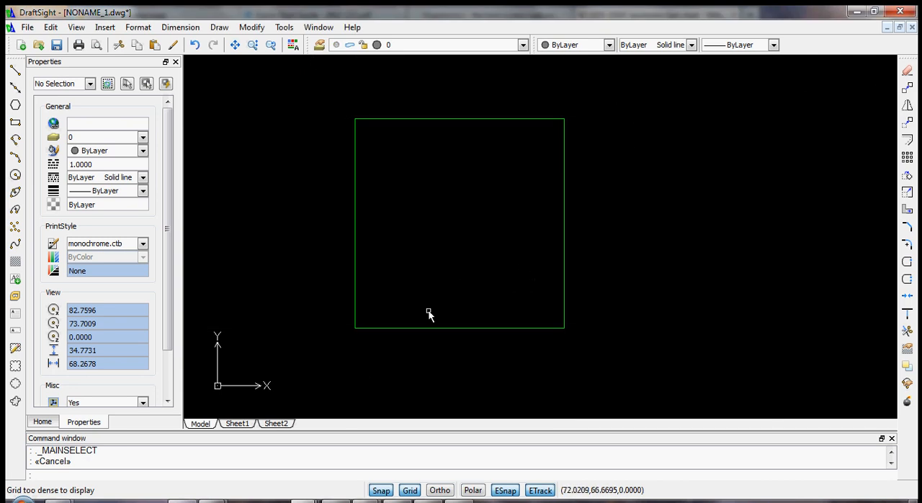
scroll(451, 218, down, 5)
scroll(434, 262, up, 3)
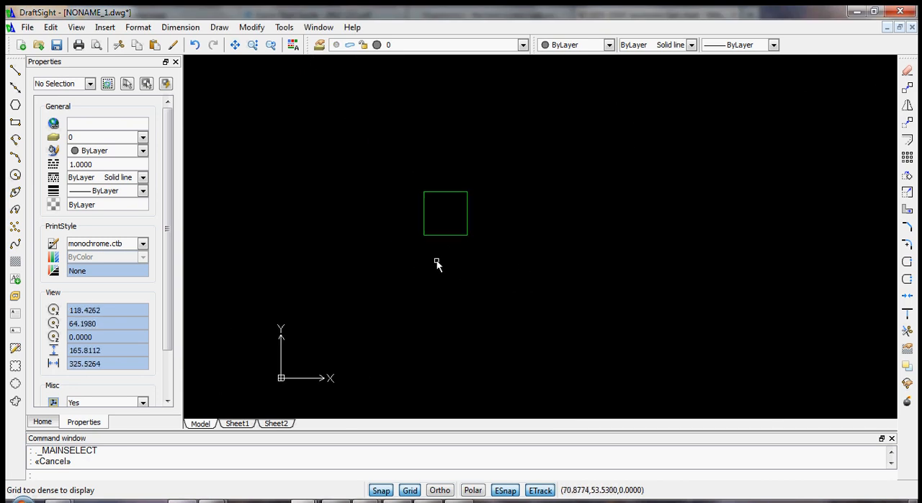
scroll(430, 216, down, 1)
click(351, 45)
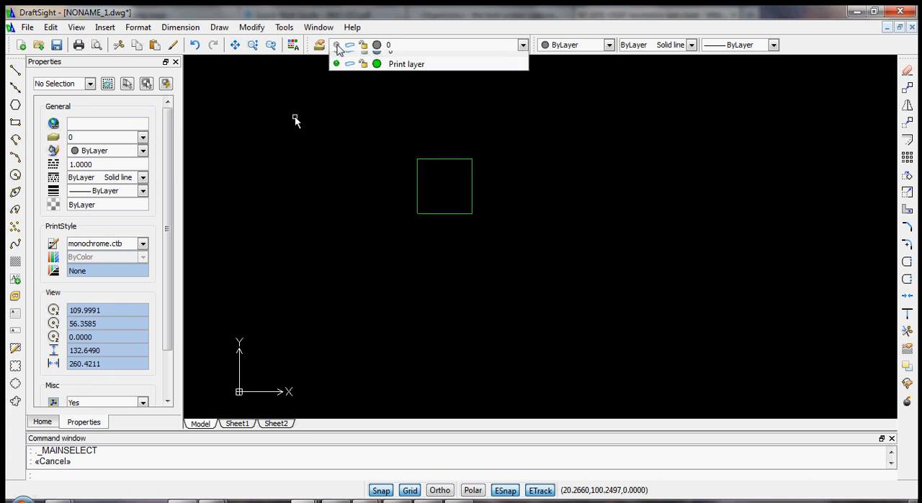
click(336, 58)
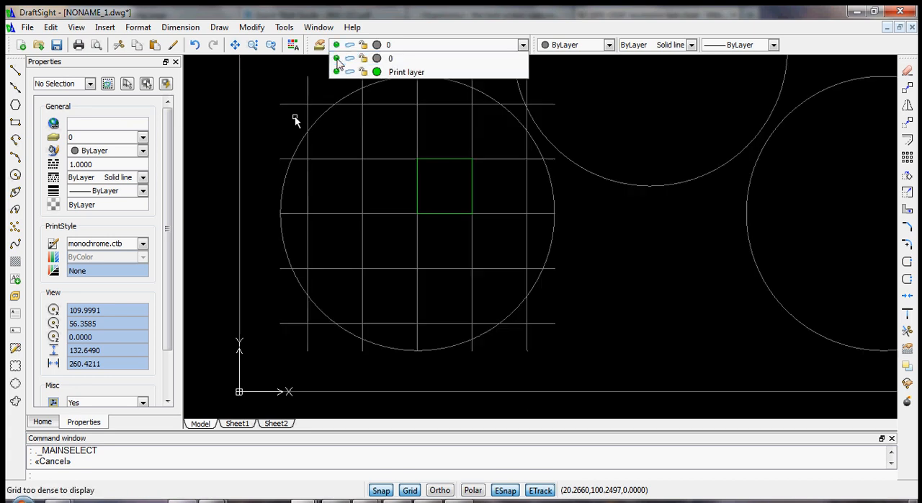
click(543, 150)
scroll(544, 151, up, 1)
scroll(541, 150, down, 2)
scroll(508, 154, up, 2)
scroll(501, 191, up, 1)
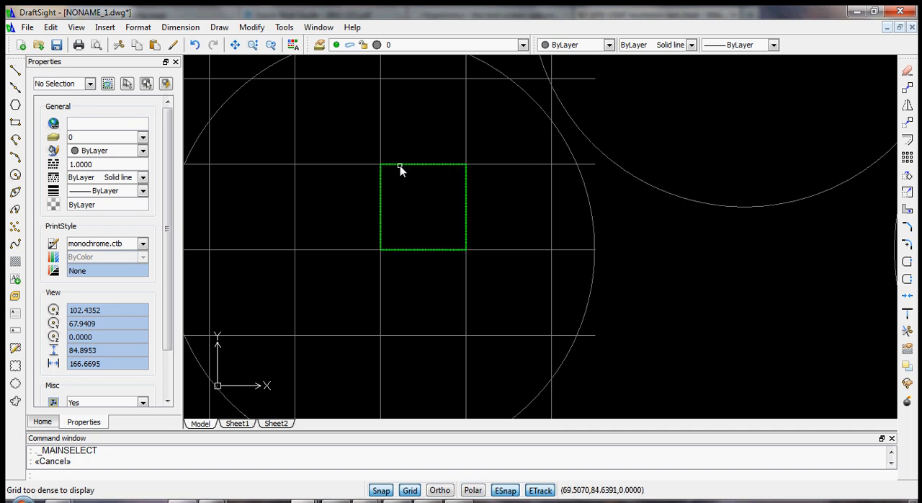
scroll(402, 167, up, 3)
click(424, 162)
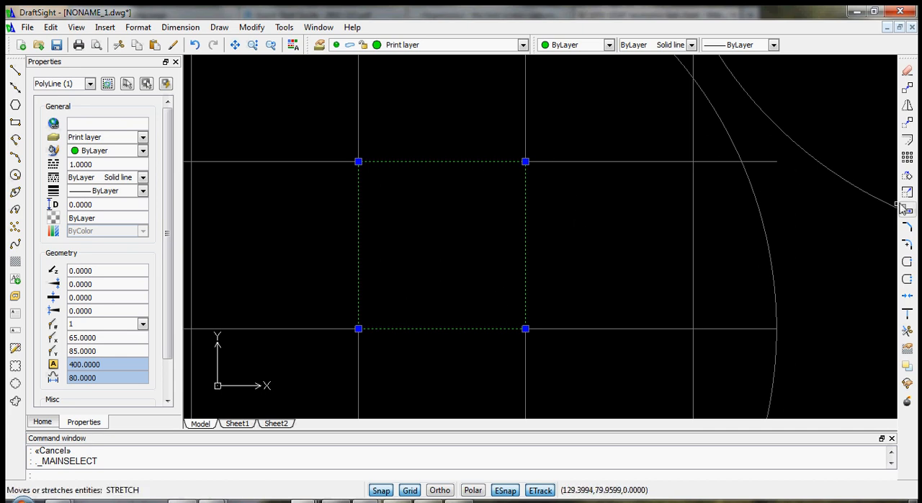
click(906, 140)
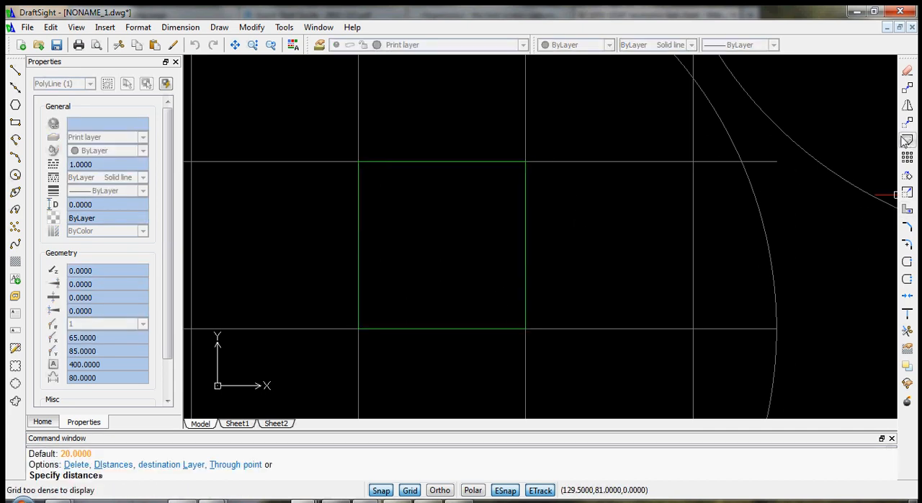
click(425, 160)
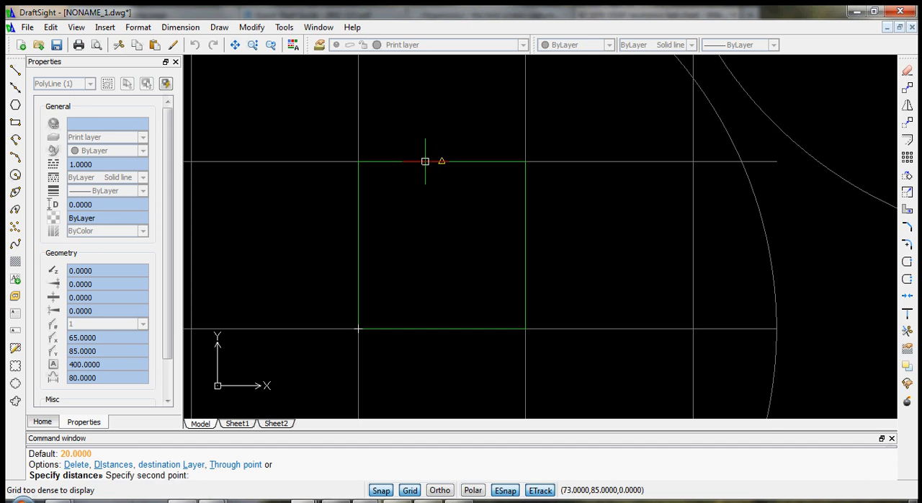
key(Escape)
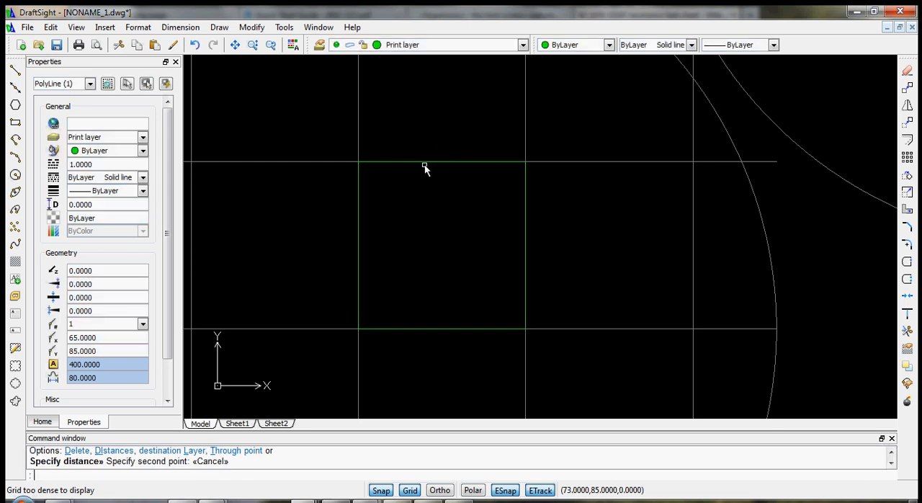
key(Escape)
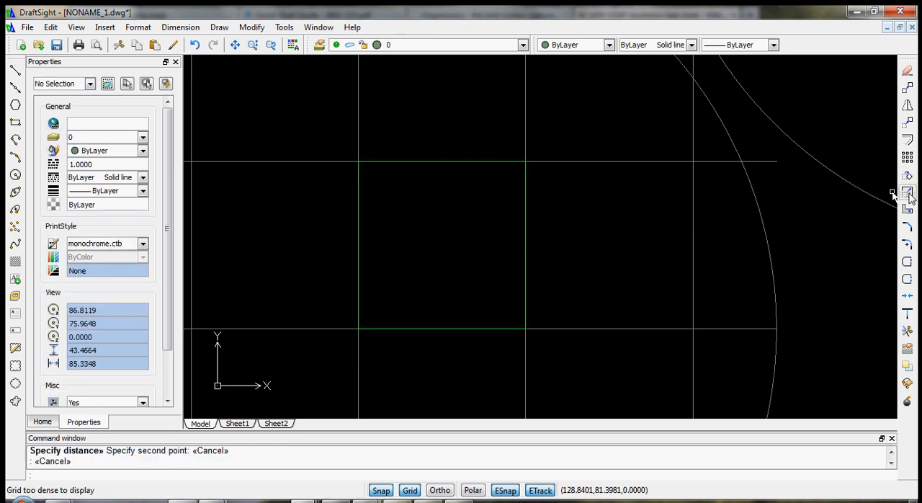
- Offset the Print layer square by 0.1 mm to both sides and leave the Offset command
click(908, 140)
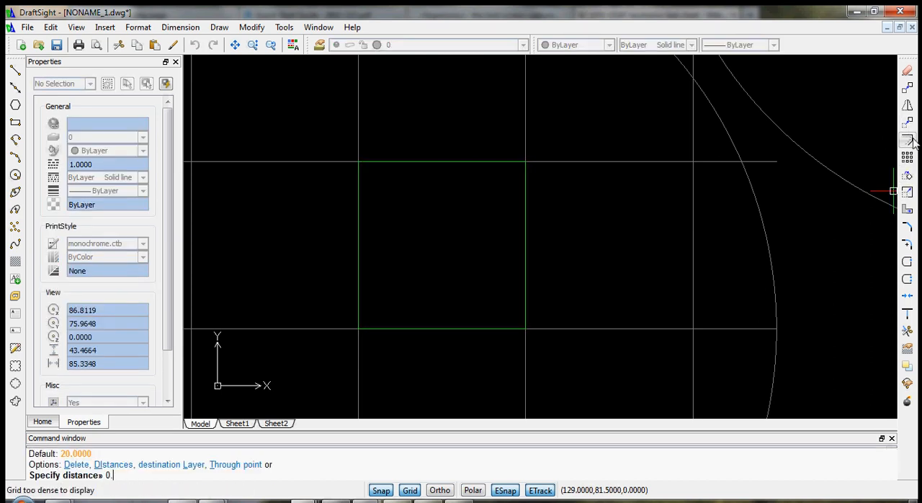
key(Return)
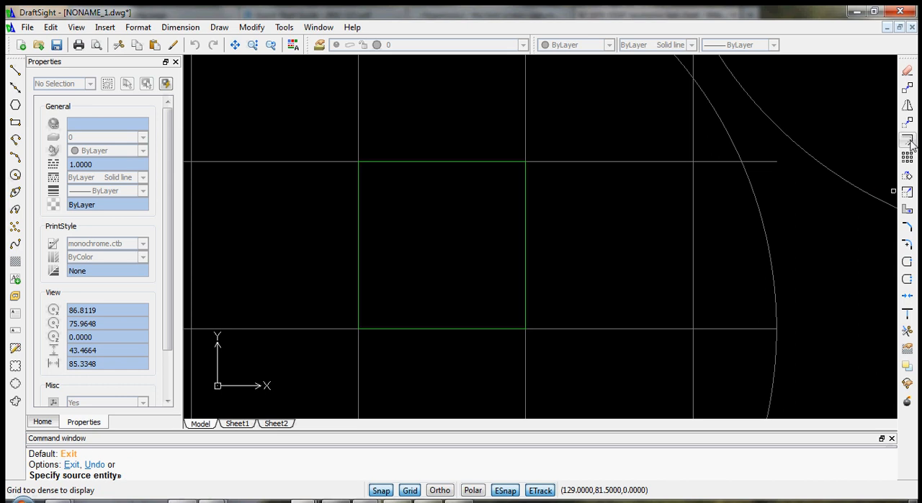
click(442, 161)
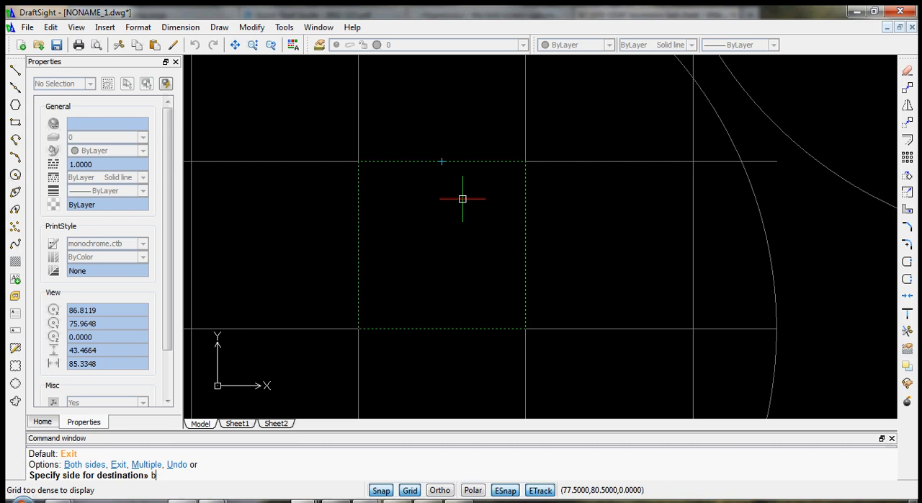
key(Return)
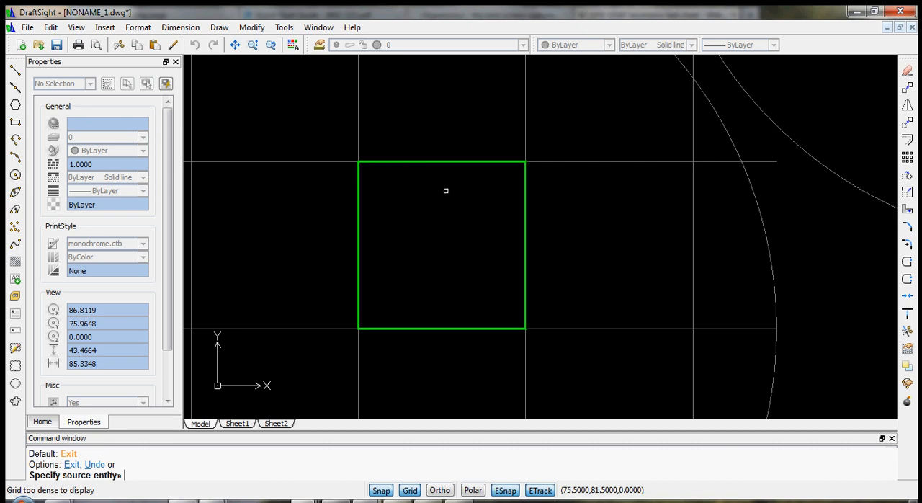
scroll(446, 190, up, 10)
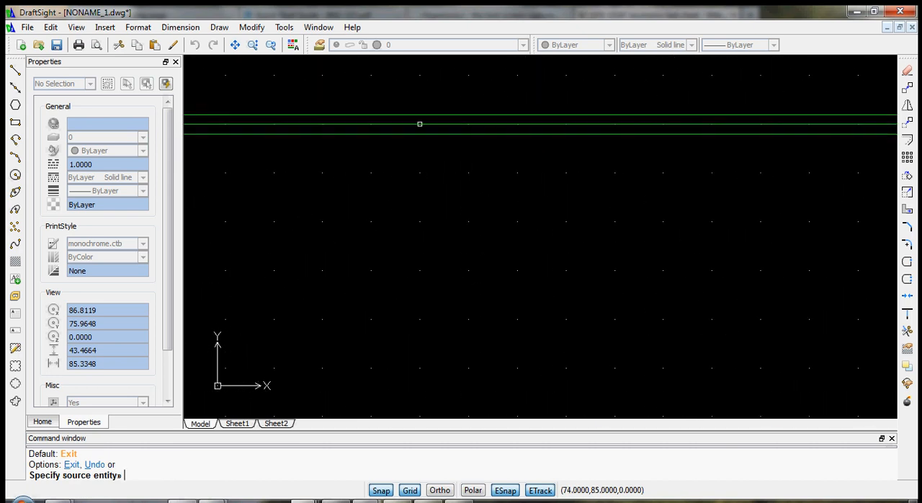
click(420, 124)
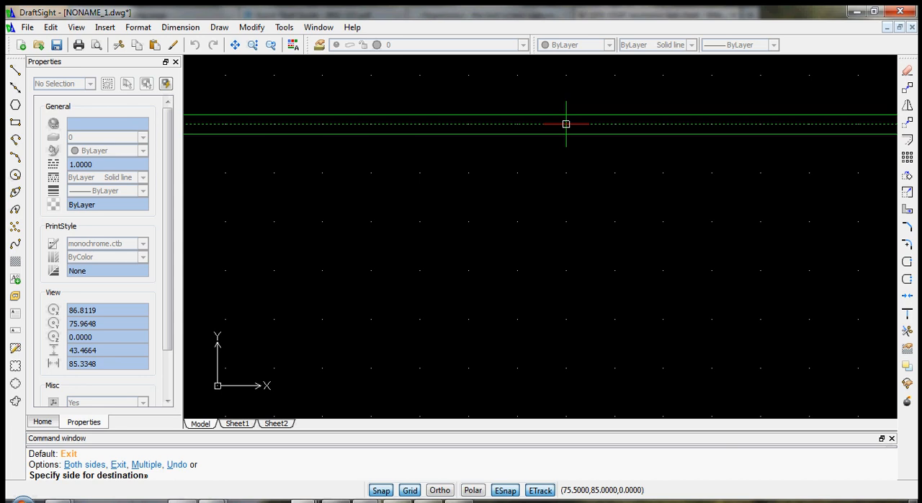
key(Escape)
key(Escape)
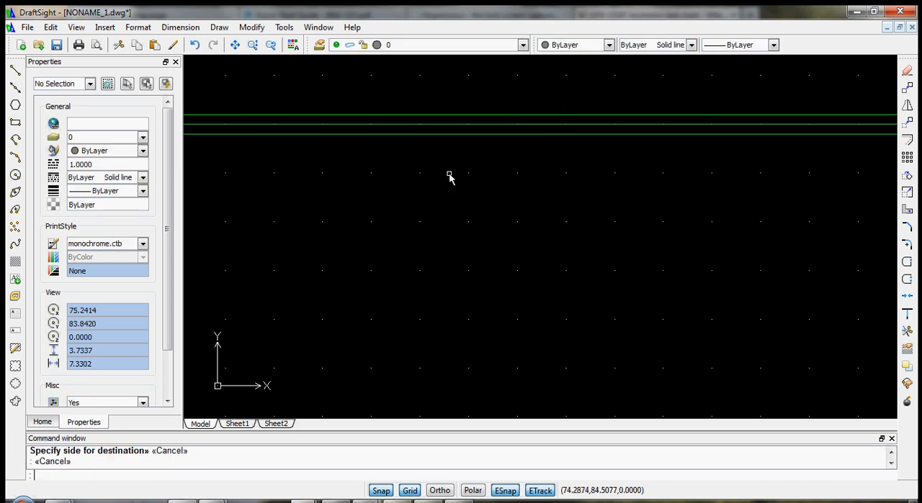
- Delete the original square lying between the two offset outlines
click(427, 125)
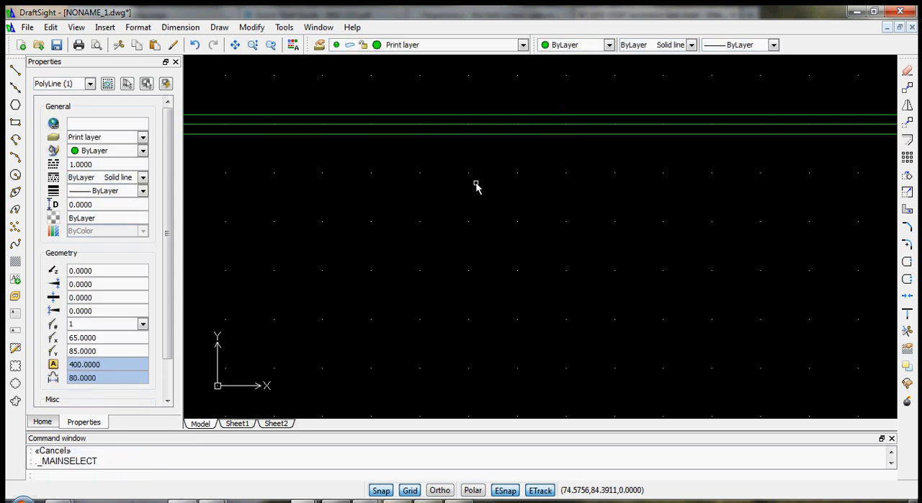
key(Escape)
click(461, 125)
key(Delete)
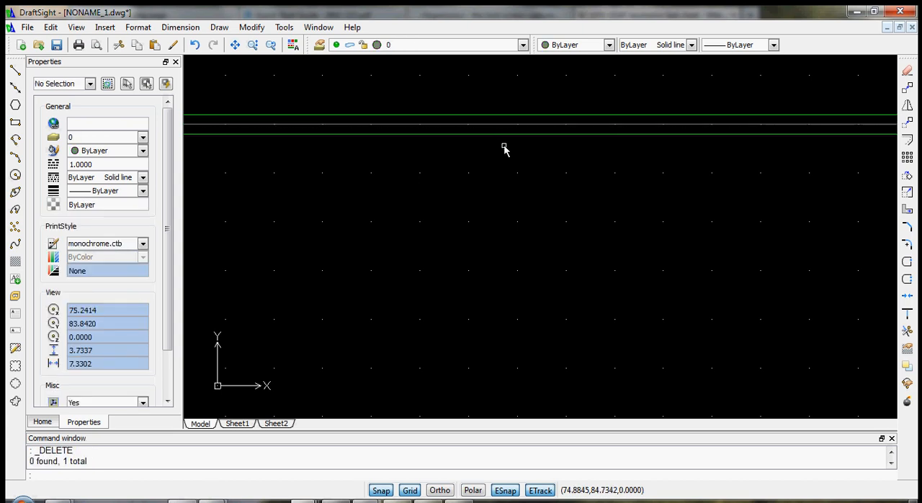
- Draw a vertical line through the middle of the square, from the midpoint of its upper edge to its lower edge
scroll(526, 206, down, 10)
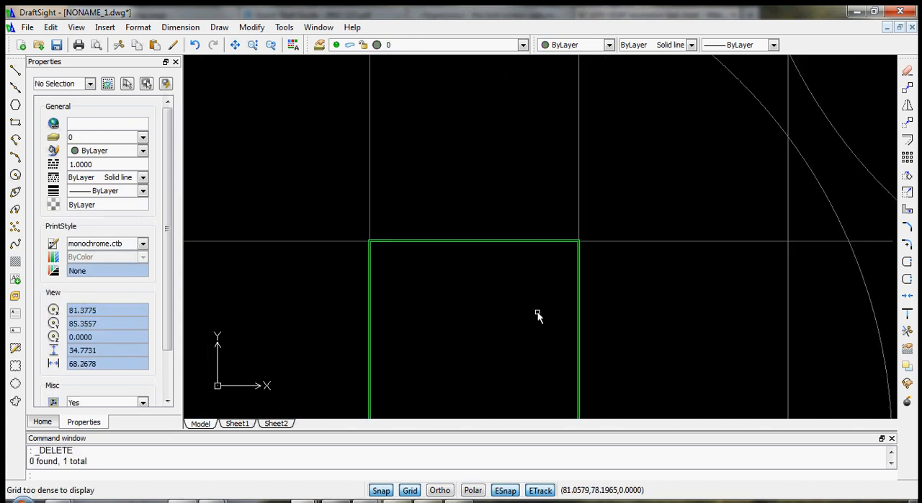
scroll(547, 314, up, 3)
scroll(601, 324, up, 1)
scroll(347, 238, down, 5)
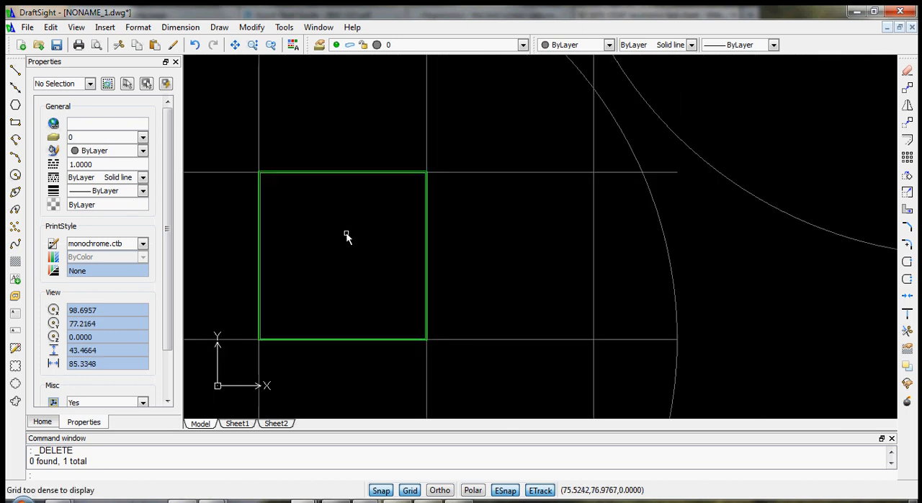
scroll(358, 334, up, 3)
scroll(412, 203, down, 4)
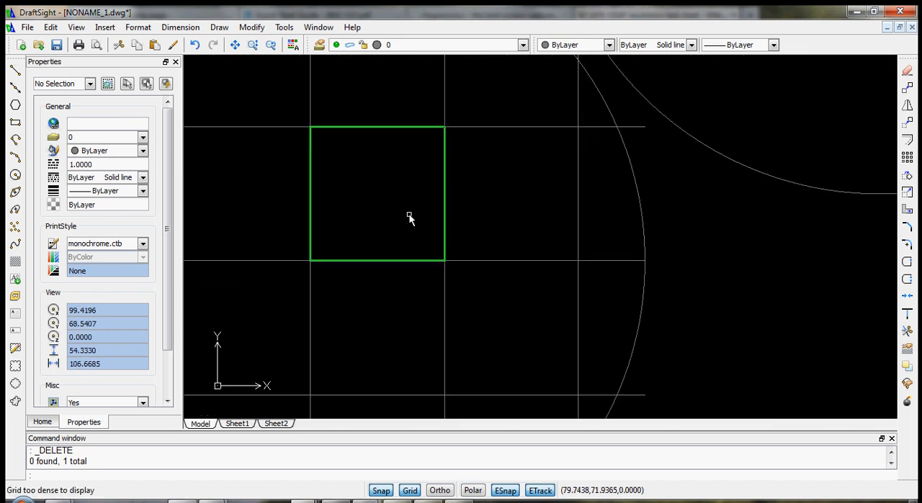
scroll(365, 195, up, 2)
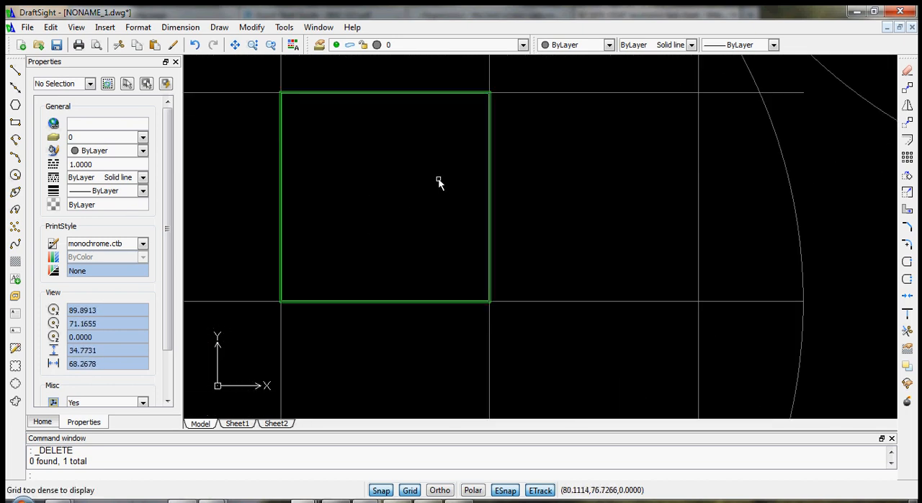
click(15, 70)
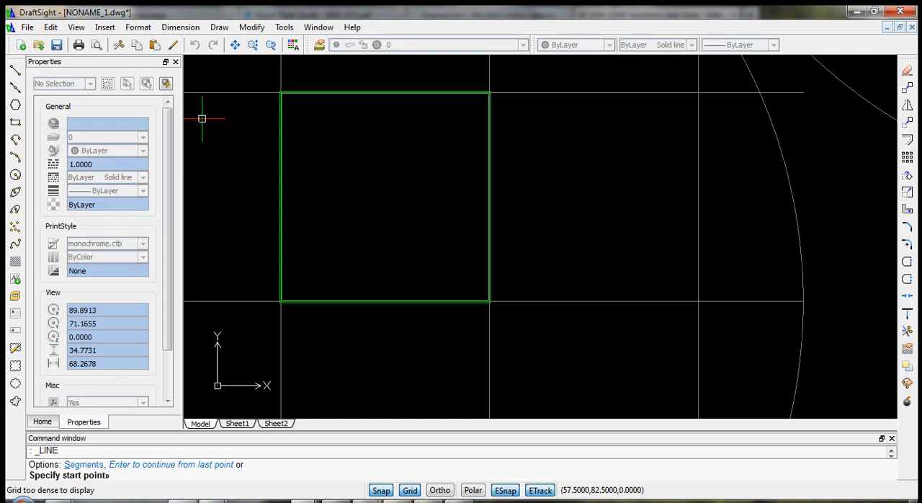
scroll(385, 101, up, 3)
scroll(382, 97, down, 1)
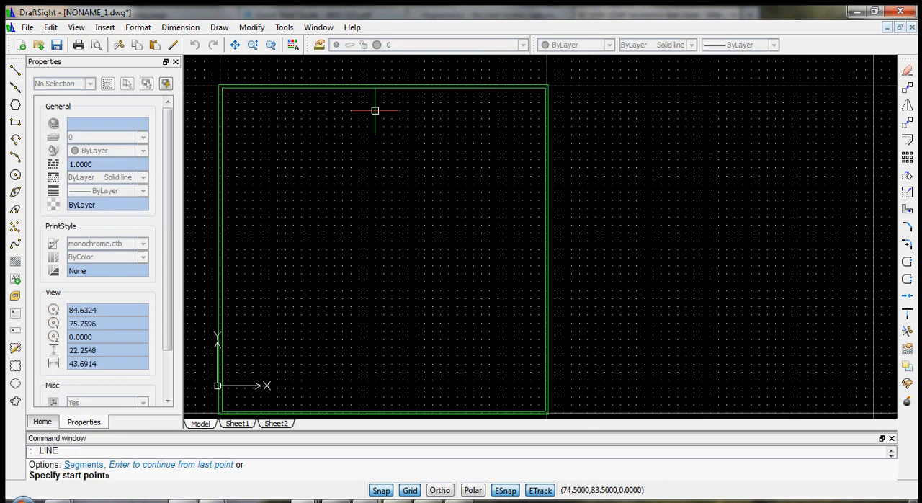
scroll(374, 110, down, 3)
scroll(353, 151, up, 3)
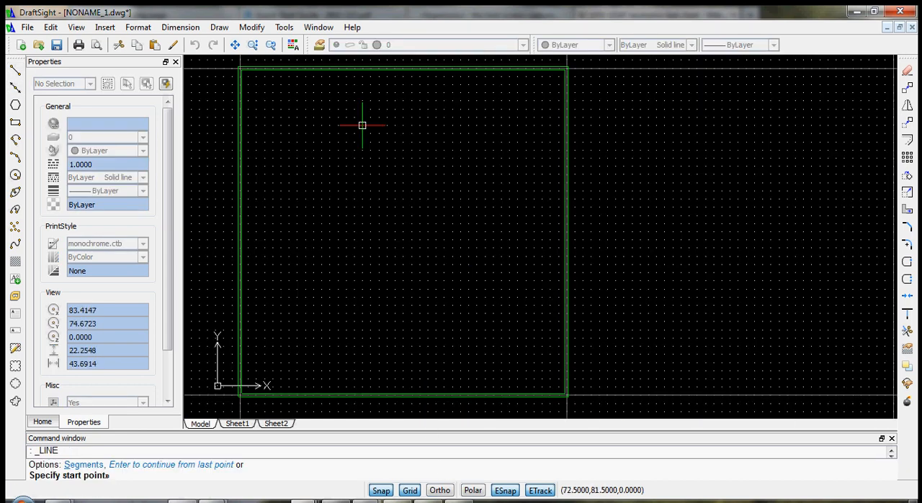
click(403, 67)
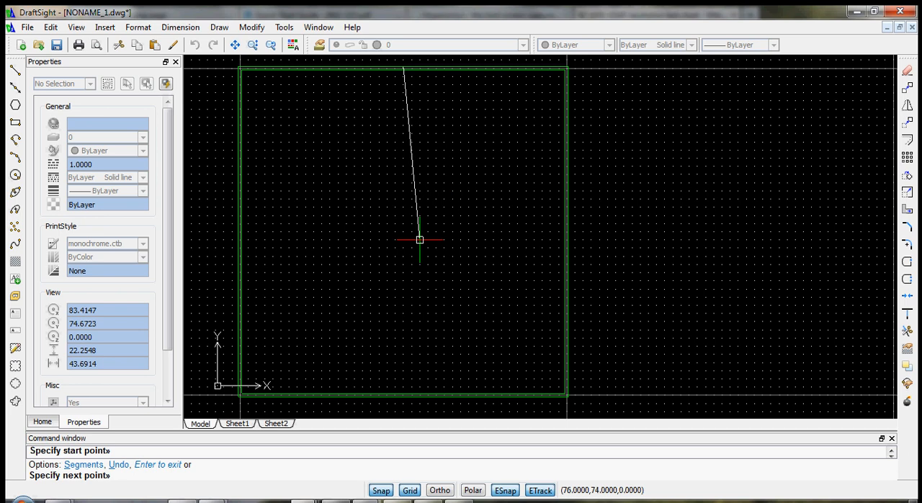
click(403, 395)
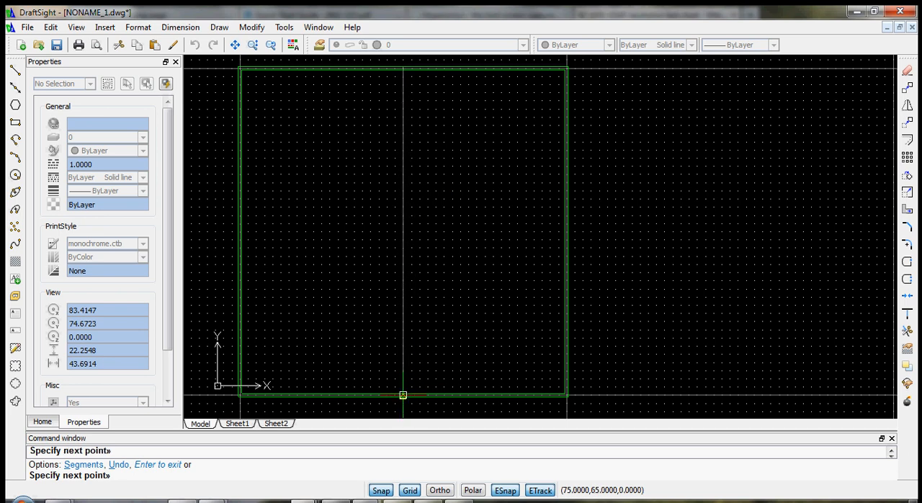
key(Escape)
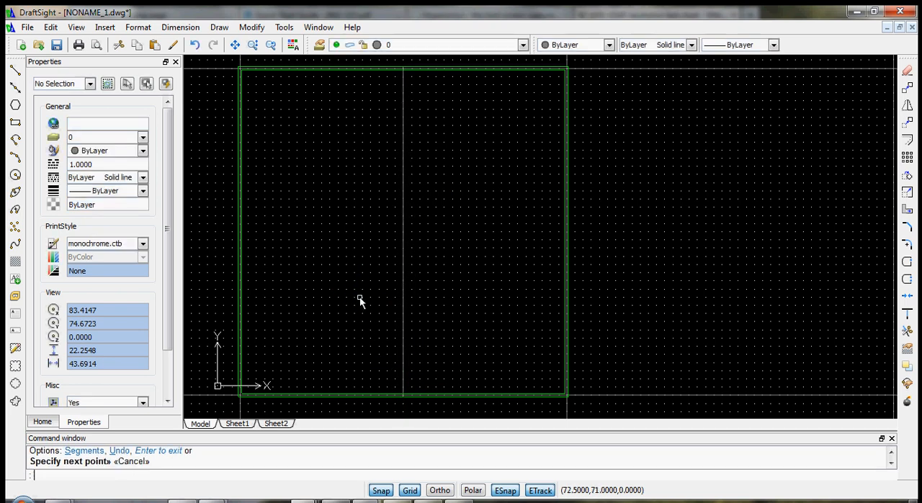
- Turn off Snap and draw a horizontal line across the middle of the square, between the midpoints of its two vertical edges
key(Return)
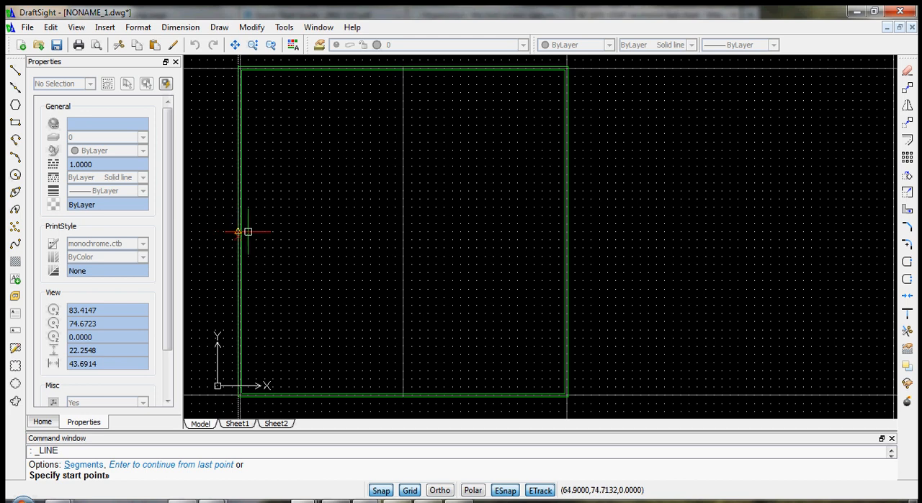
scroll(237, 224, up, 4)
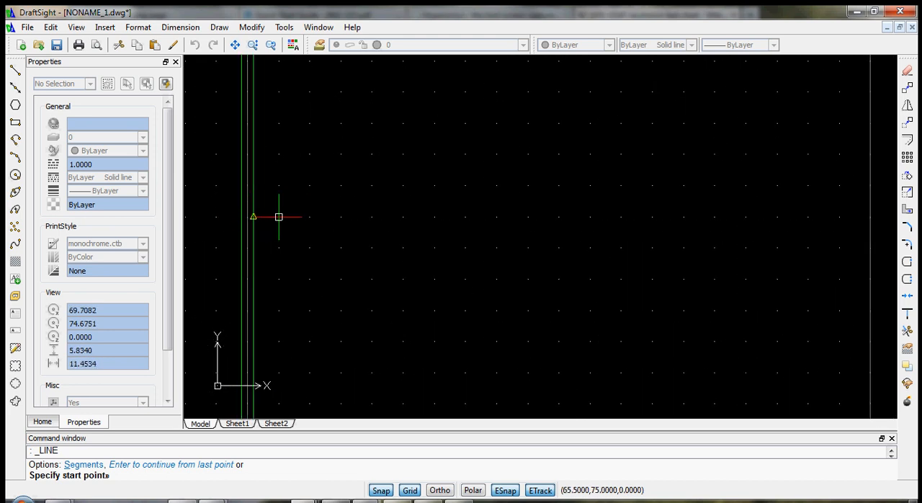
scroll(278, 214, up, 1)
scroll(323, 215, up, 2)
scroll(345, 221, down, 3)
scroll(230, 247, up, 1)
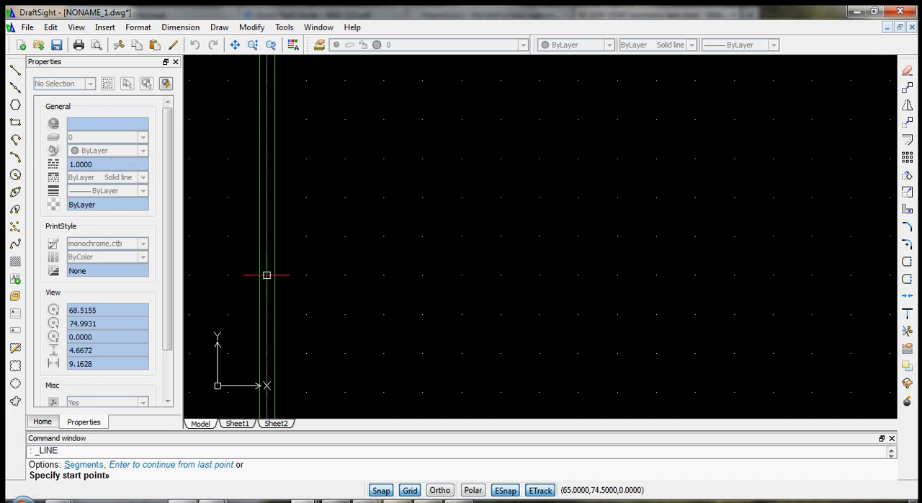
click(380, 490)
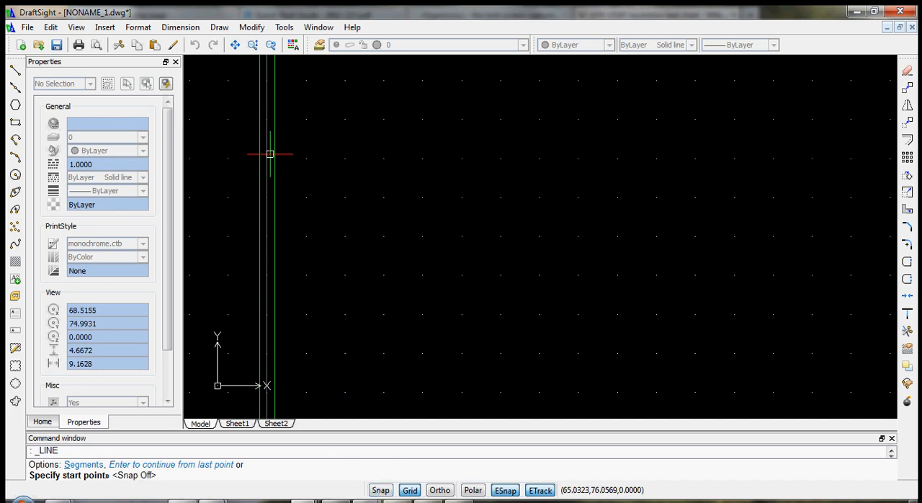
click(260, 236)
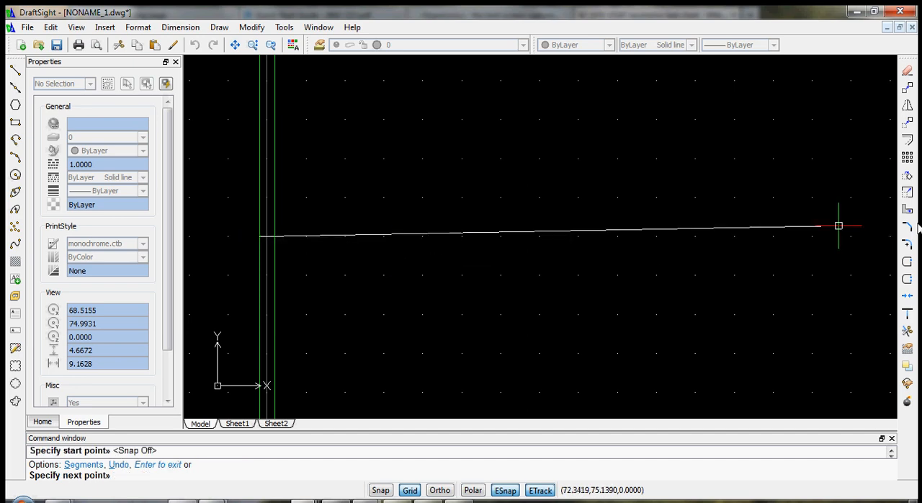
scroll(694, 230, down, 5)
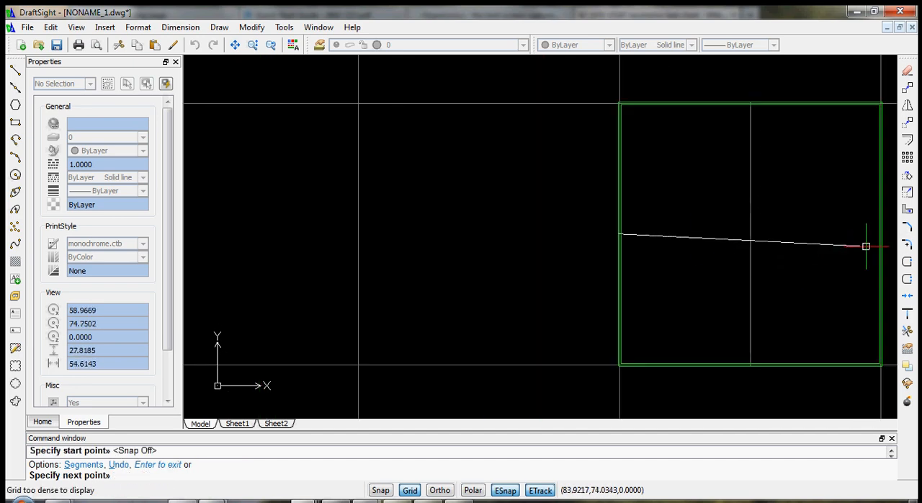
click(879, 233)
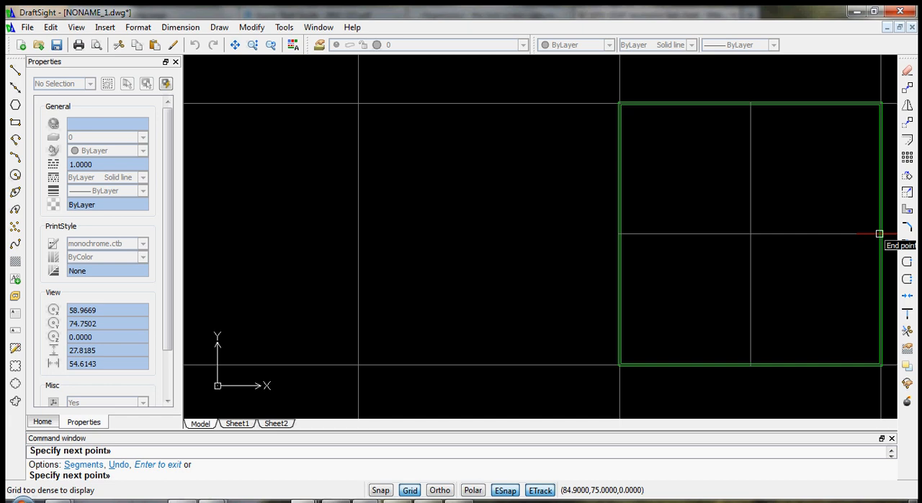
key(Escape)
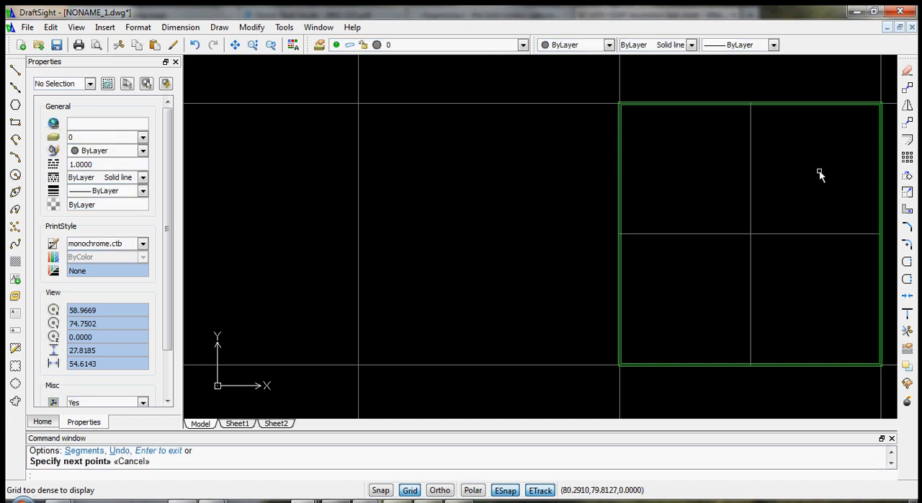
- Turn on Snap and try to place a circle centred on the crossing of the square's two centre lines
scroll(761, 257, up, 4)
scroll(788, 125, down, 4)
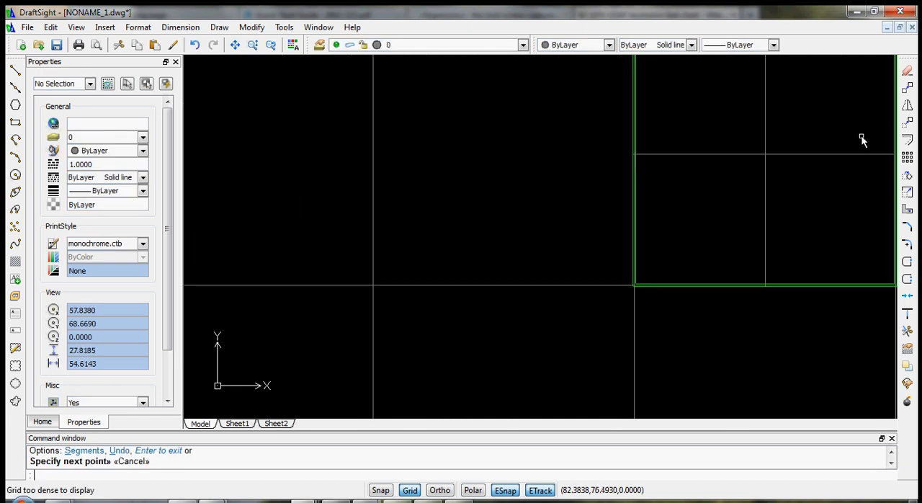
mouse_move(857, 125)
middle_down()
mouse_move(864, 127)
mouse_move(708, 191)
mouse_move(632, 177)
mouse_move(597, 197)
middle_up()
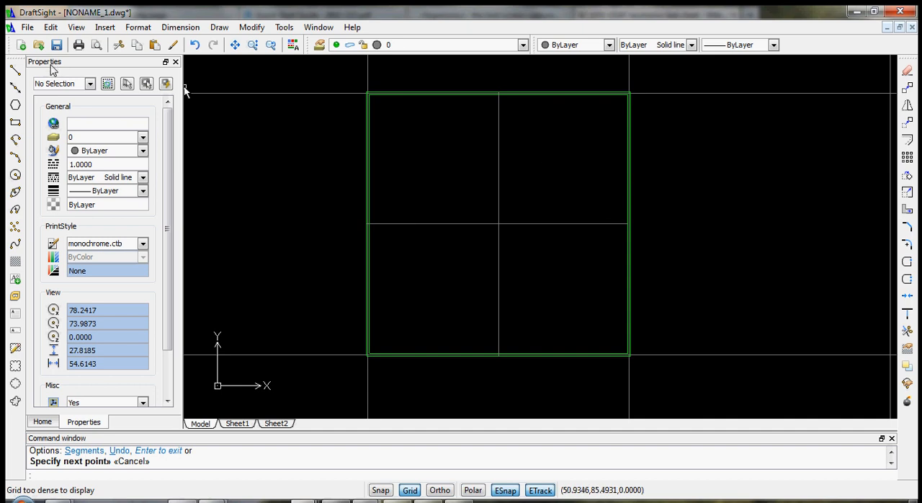
click(15, 176)
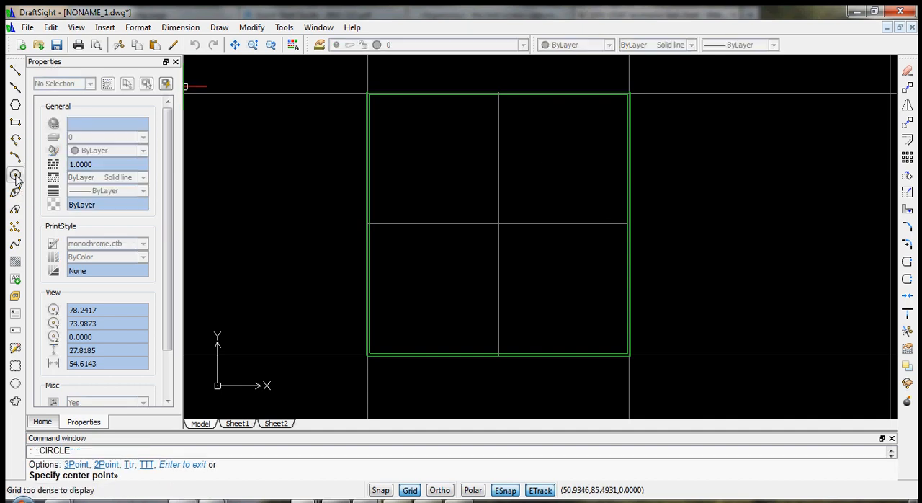
scroll(504, 247, up, 3)
scroll(502, 166, down, 1)
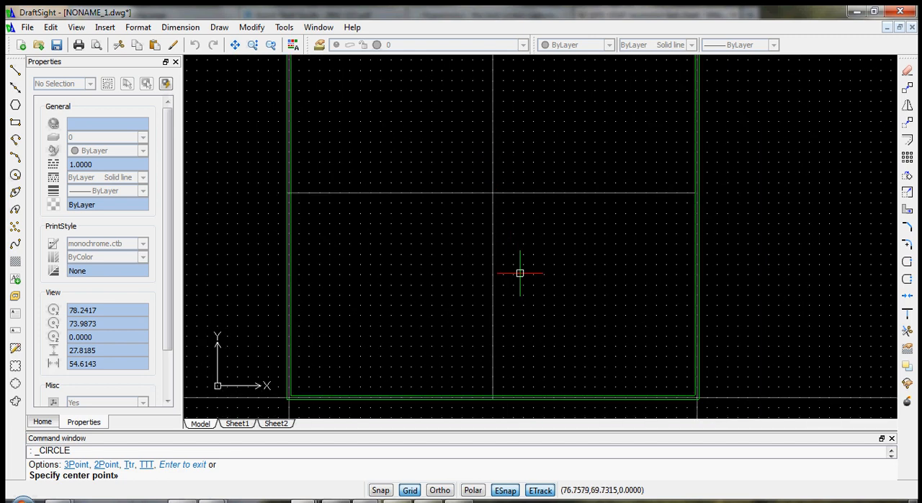
click(382, 490)
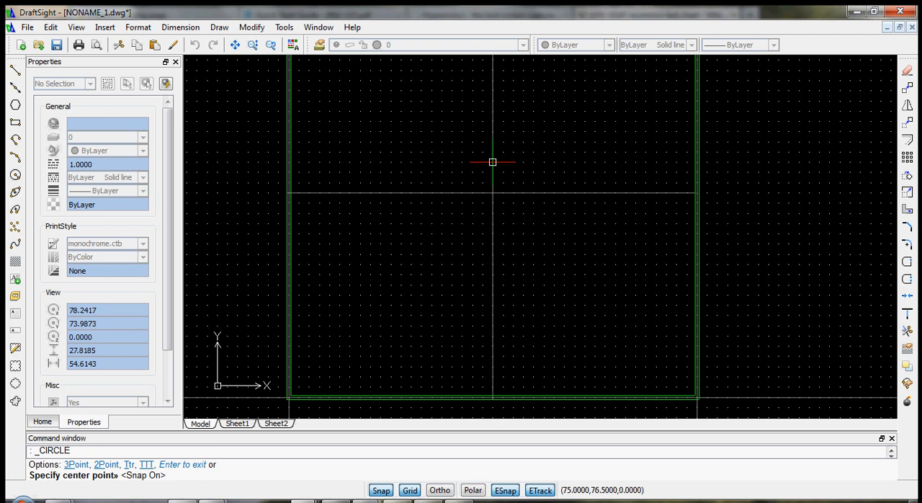
click(492, 111)
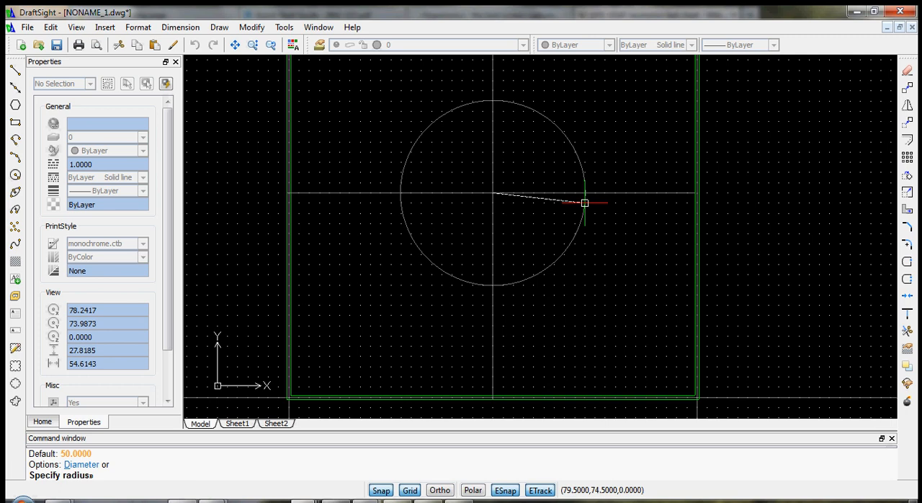
key(Escape)
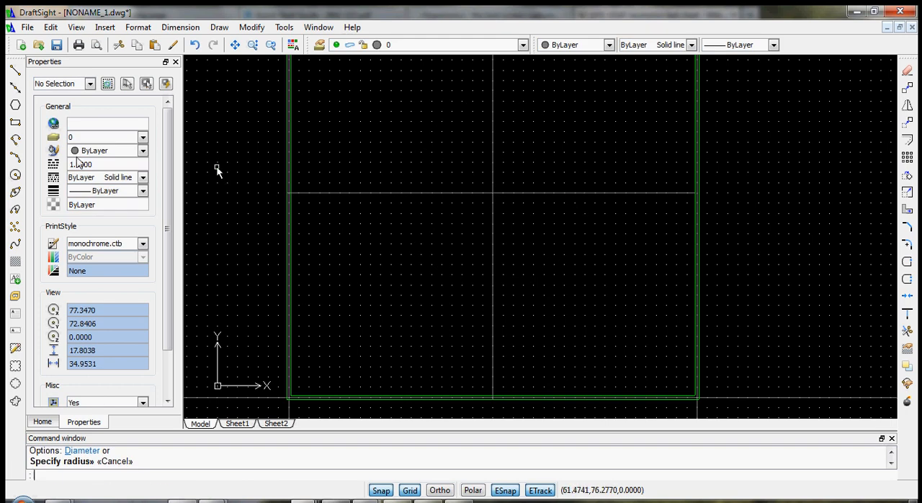
- Draw a circle of radius 0.5 mm centred on the vertical centre line, 4 mm above the centre lines' crossing
click(16, 175)
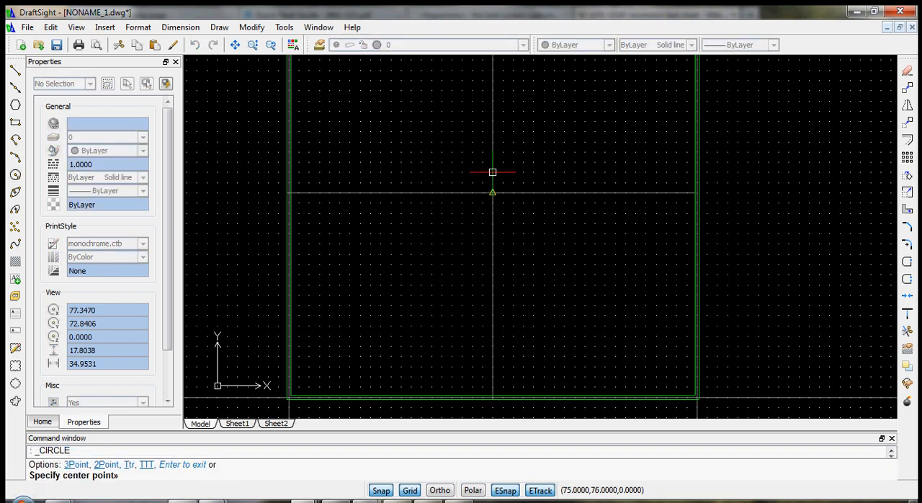
click(492, 111)
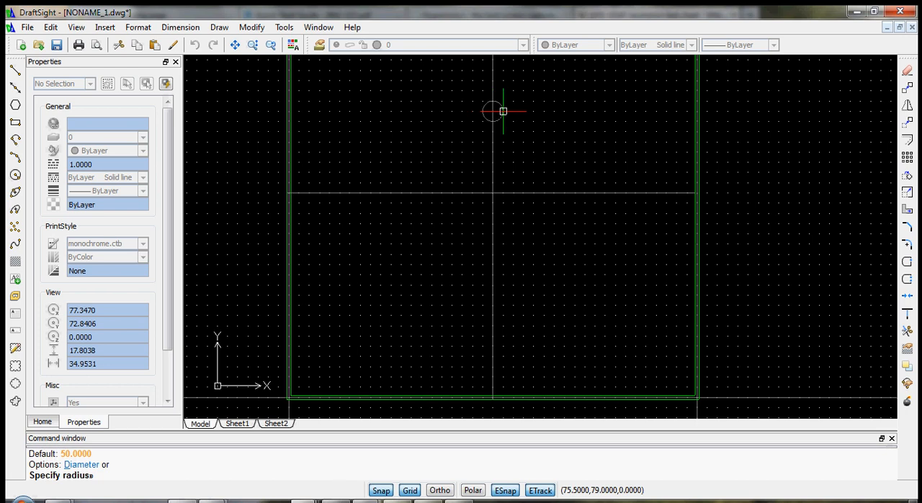
click(503, 111)
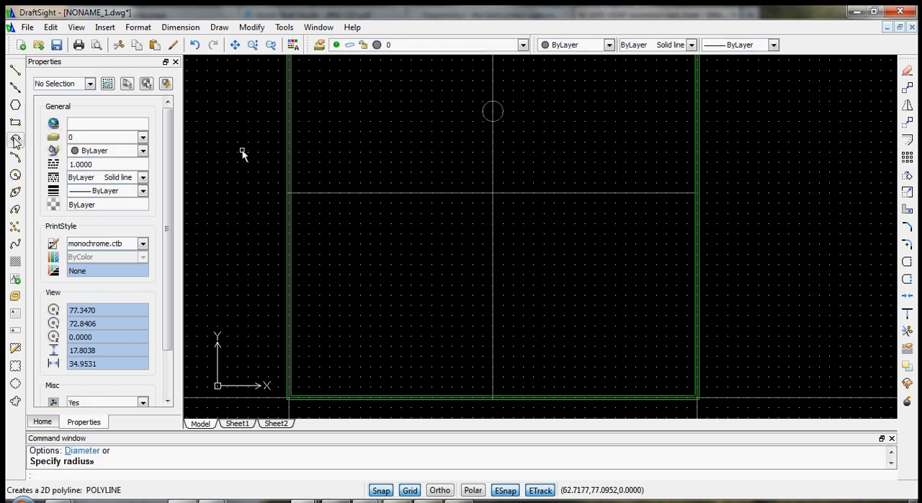
- Draw a circle of radius 0.5 mm centred on the horizontal centre line, 3 mm left of the crossing
click(16, 174)
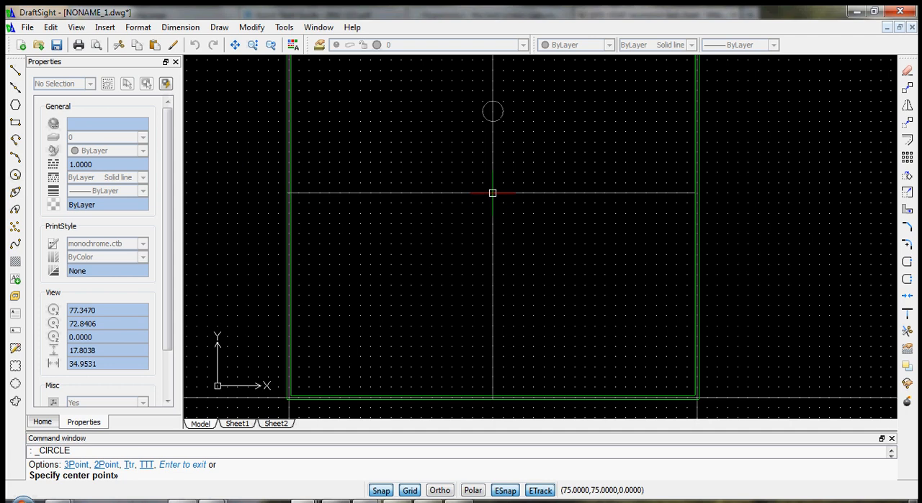
click(431, 193)
key(Return)
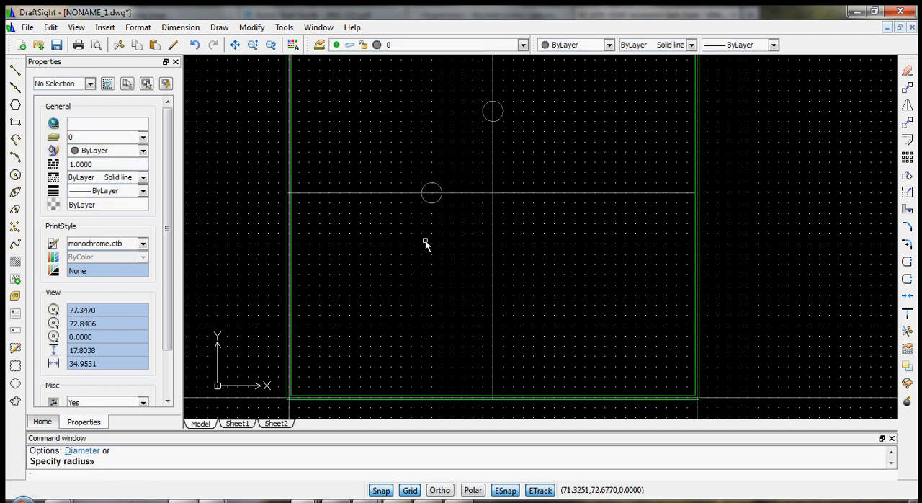
- Draw a circle of about 0.52 mm radius where the horizontal centre line meets the square's right edge, centred between the green outlines
click(15, 174)
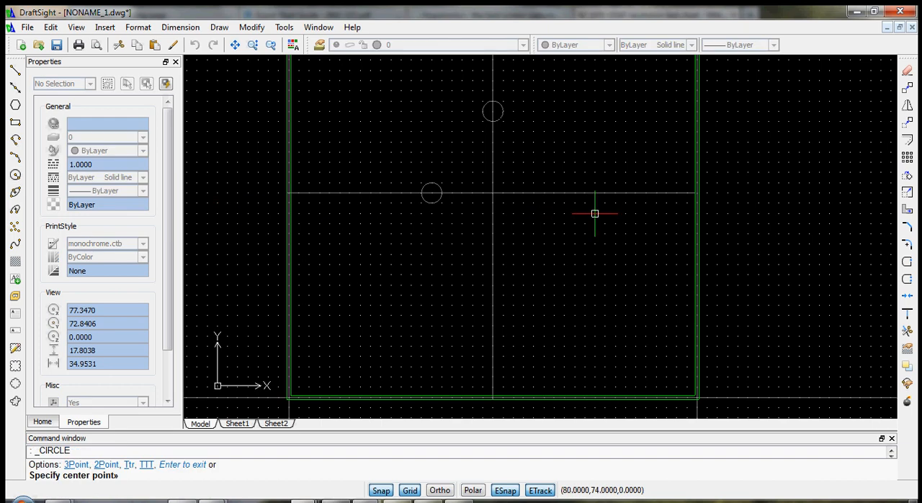
scroll(685, 190, up, 2)
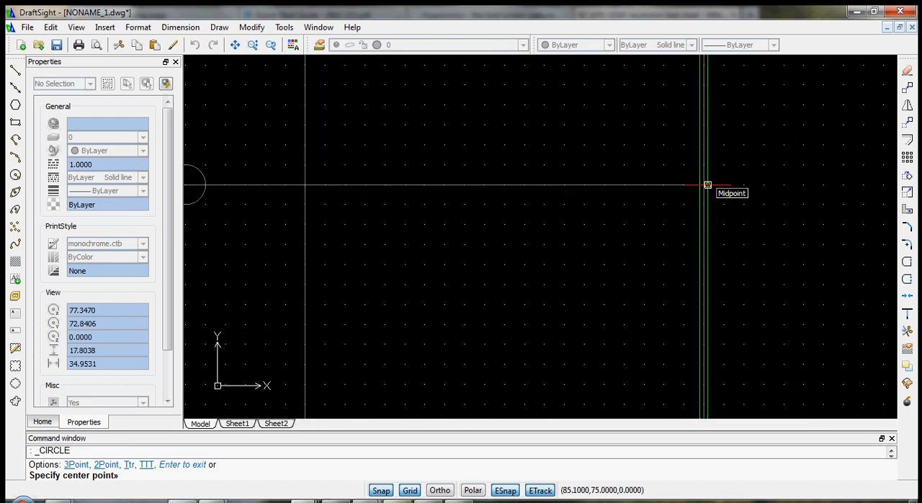
scroll(706, 165, up, 3)
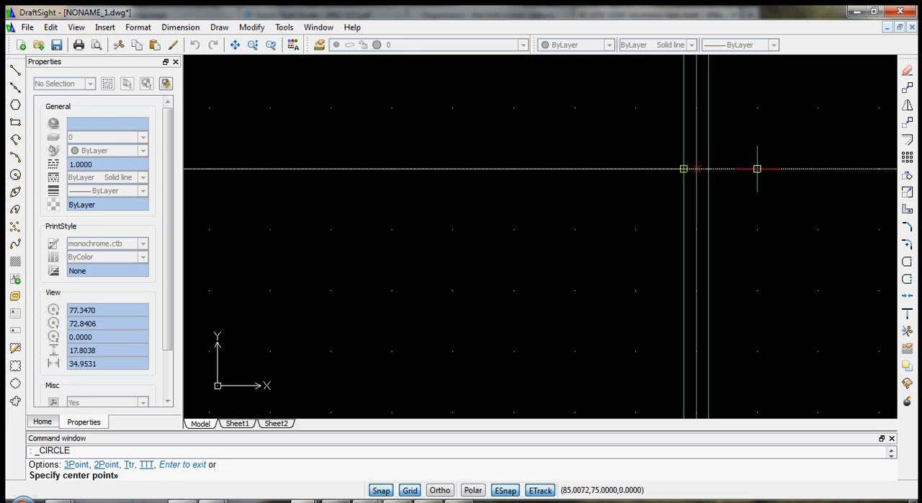
click(694, 169)
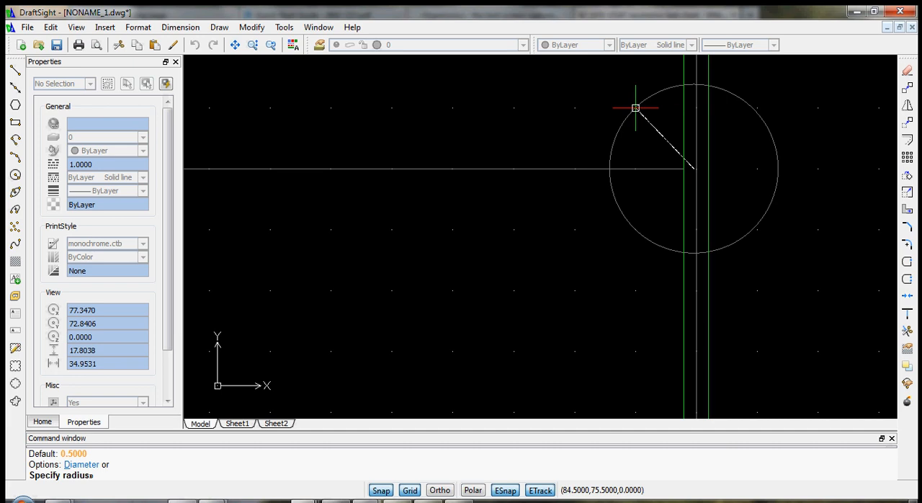
click(757, 168)
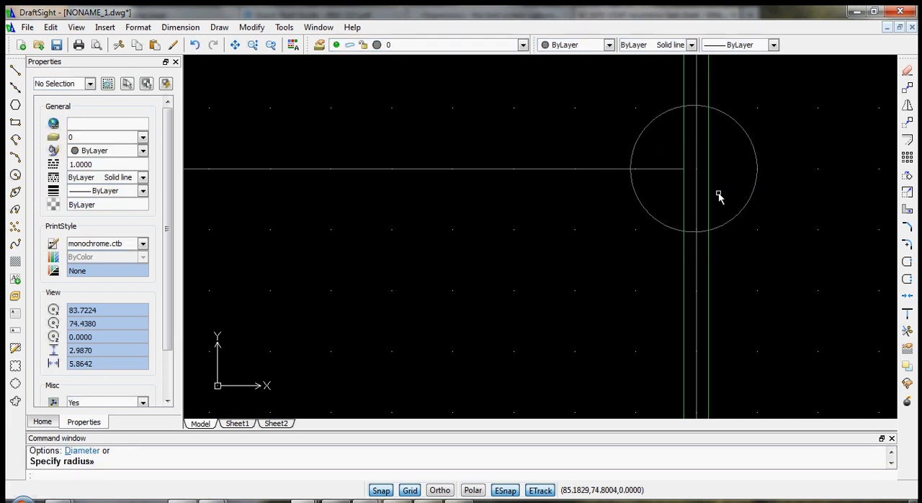
- Draw a circle of about 0.5 mm radius centred on the vertical centre line, 4 mm below the centre lines' crossing
scroll(505, 231, down, 9)
scroll(334, 309, up, 5)
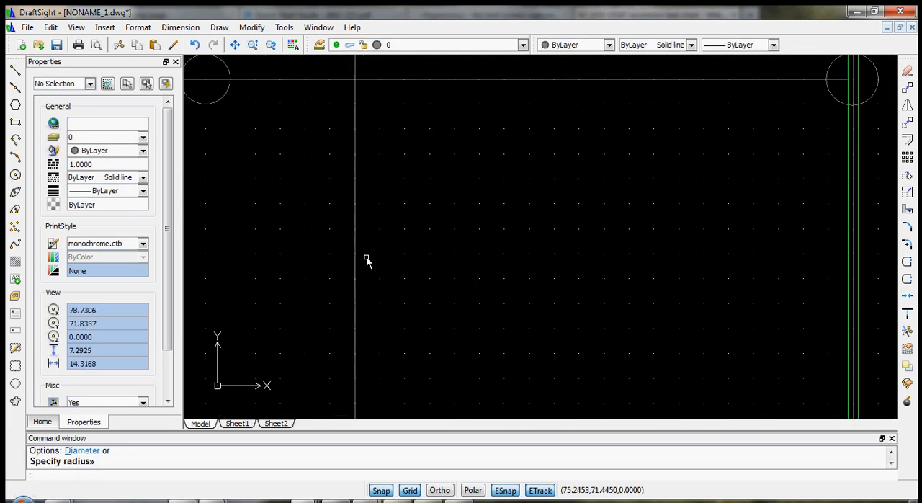
click(15, 174)
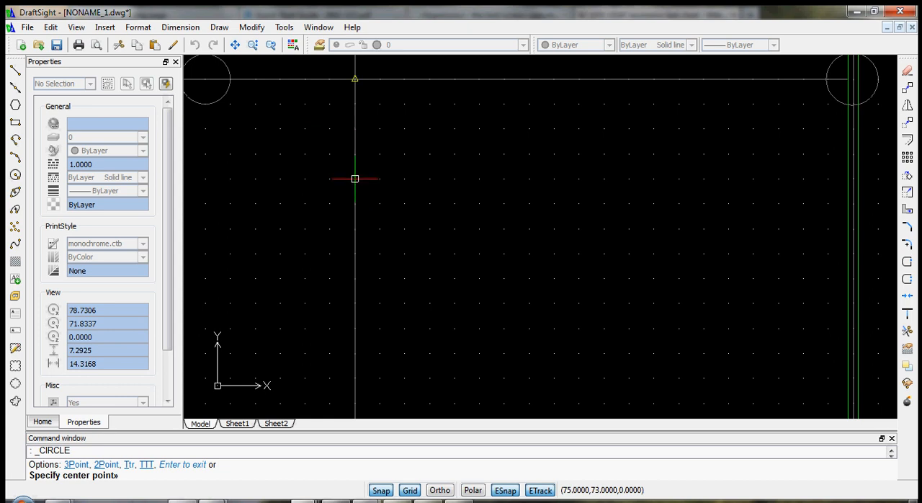
click(354, 279)
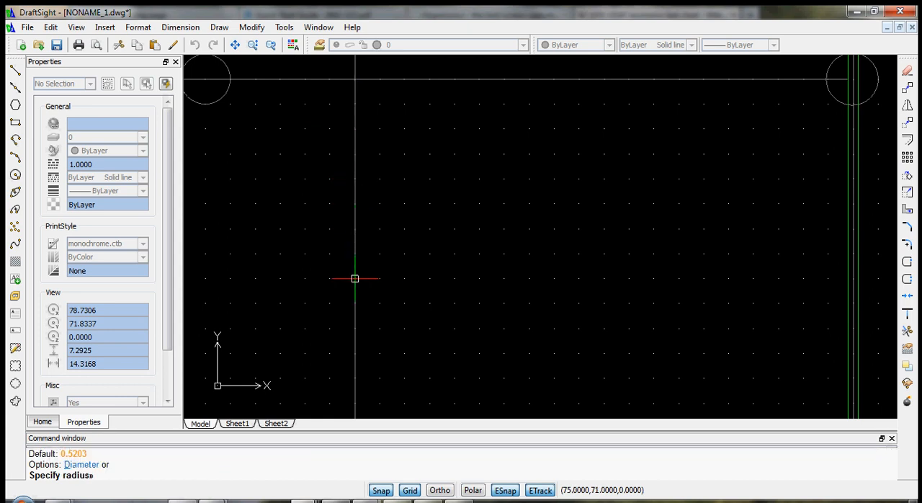
click(378, 281)
- Move the four small circles together about 0.1 mm to the left along the horizontal centre line
scroll(497, 238, down, 3)
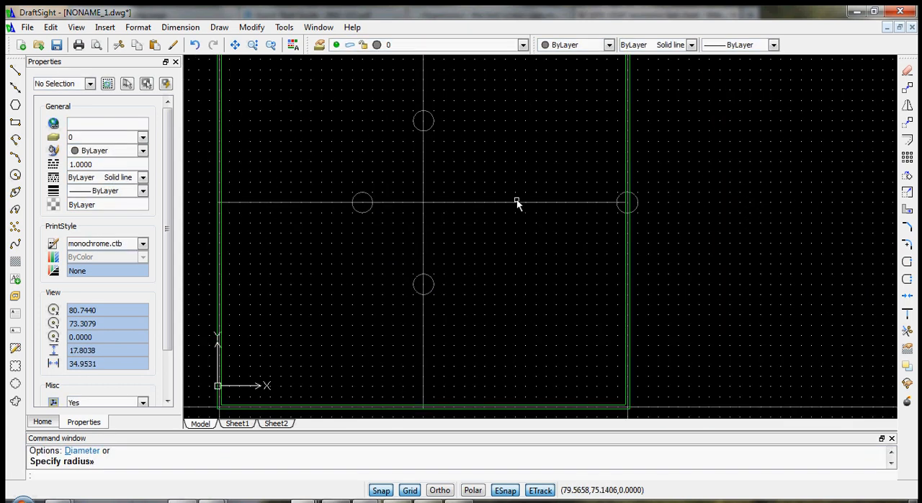
scroll(517, 203, down, 2)
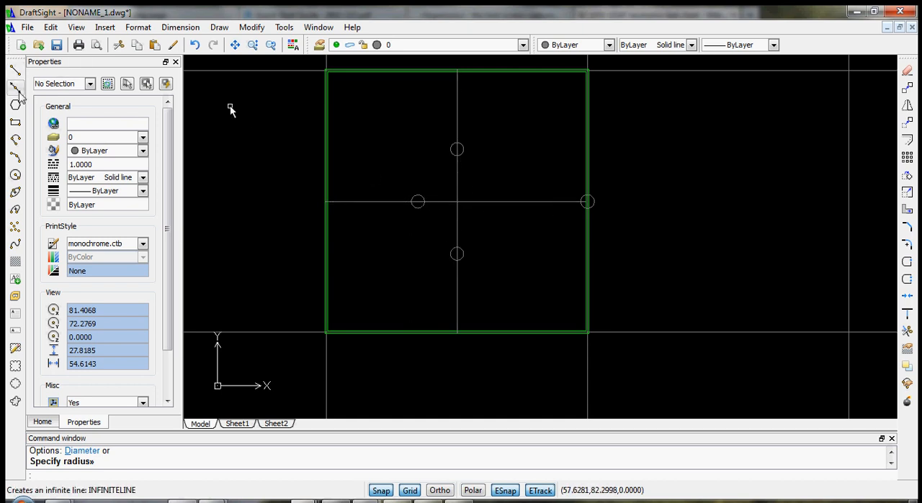
key(Escape)
click(389, 125)
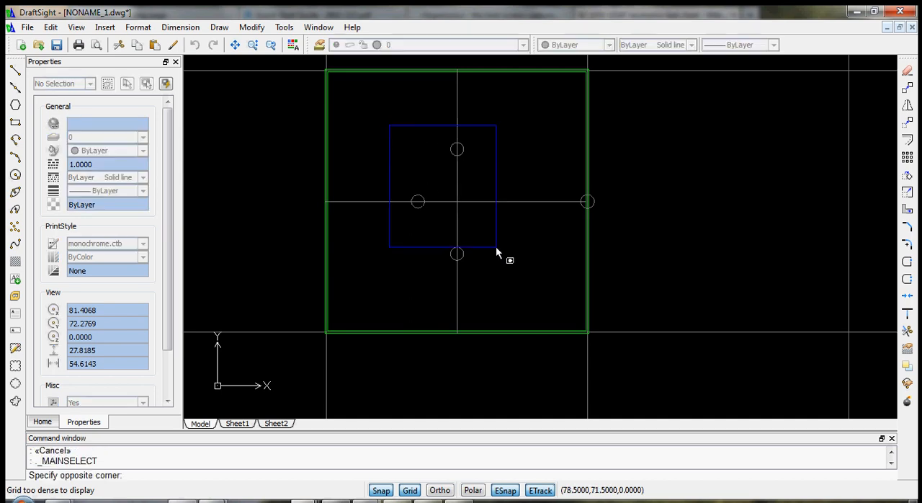
click(613, 284)
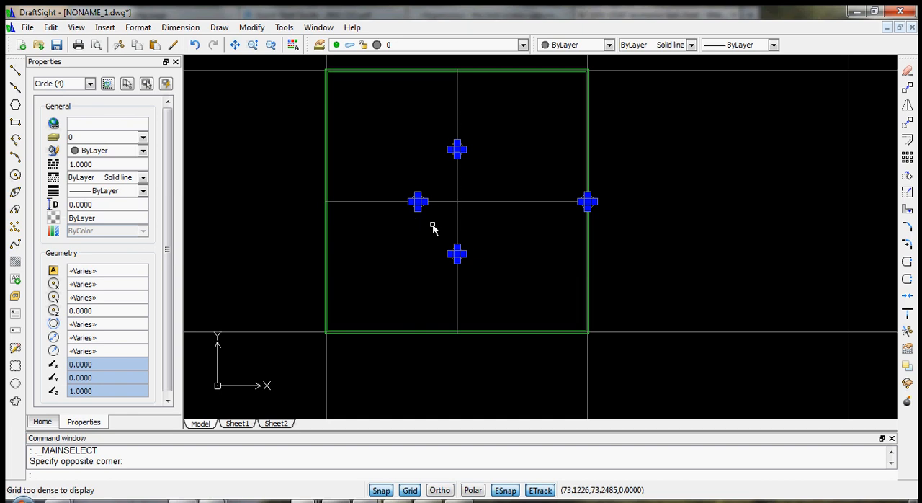
text(m)
key(Return)
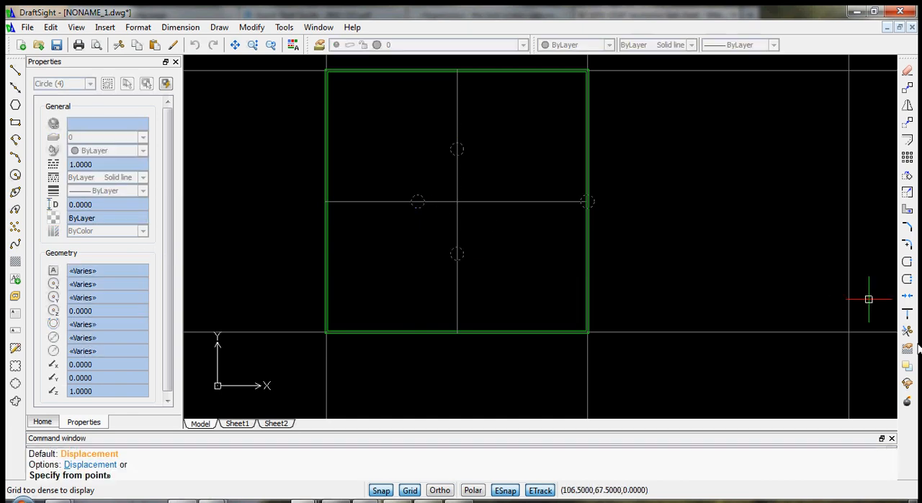
click(457, 202)
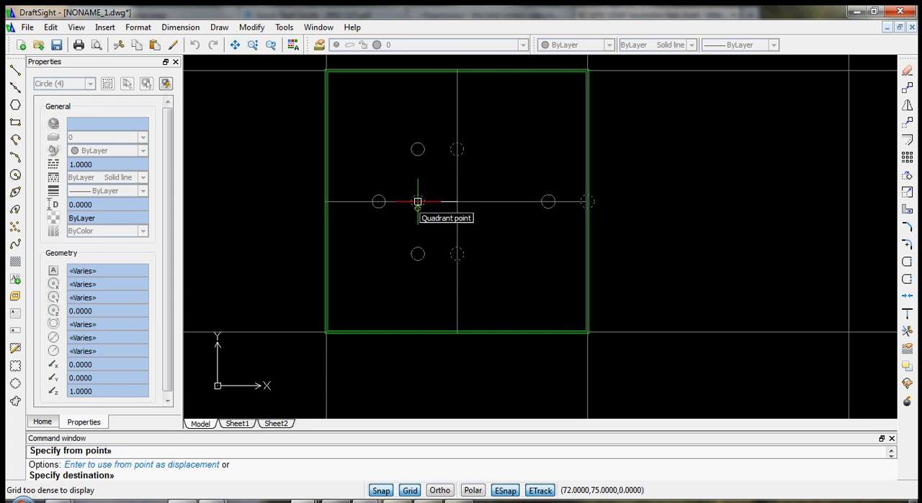
click(405, 205)
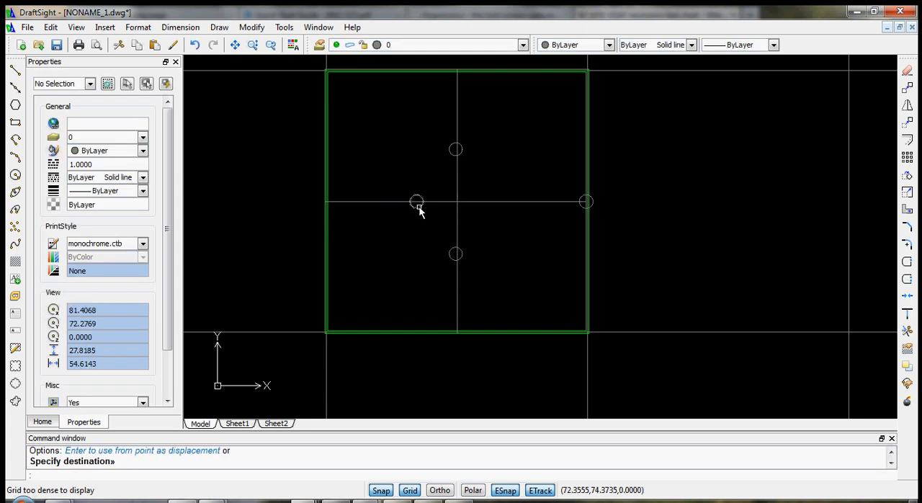
key(Escape)
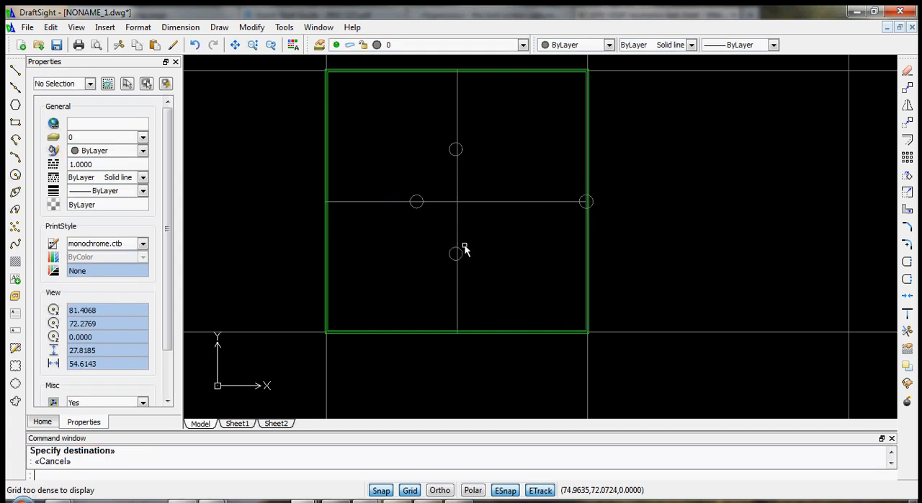
- Move all four small circles by a displacement of -3.5,0
click(386, 142)
click(613, 266)
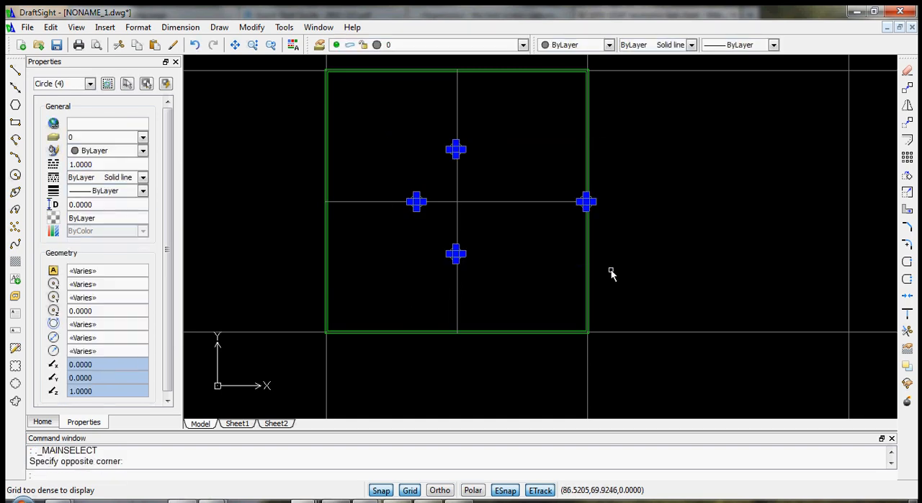
text(m)
key(Return)
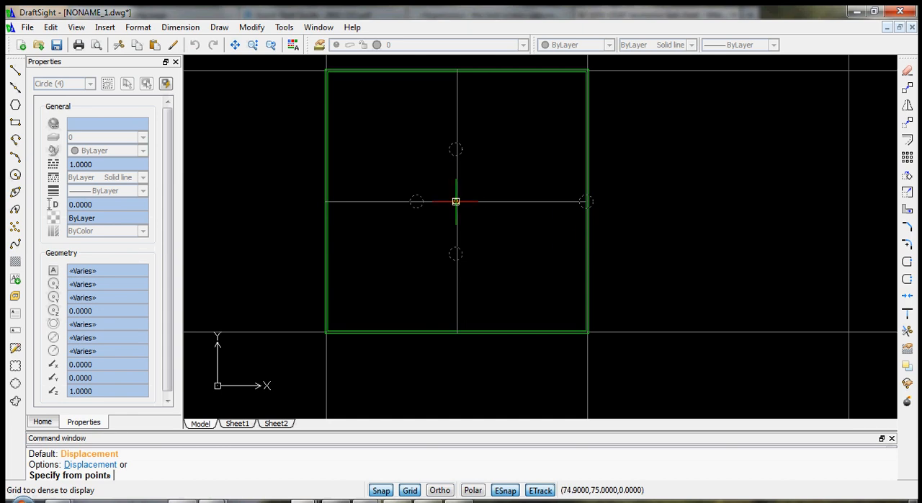
text(d)
key(Return)
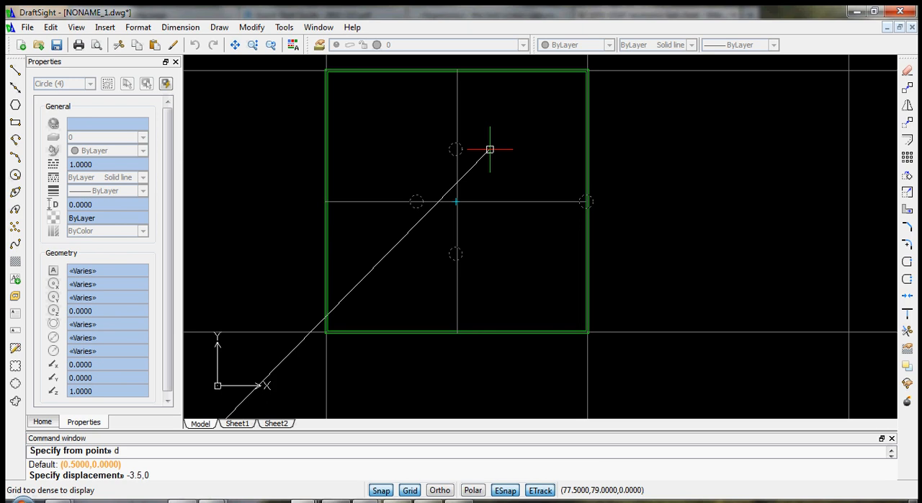
text(-3.5,0)
key(Return)
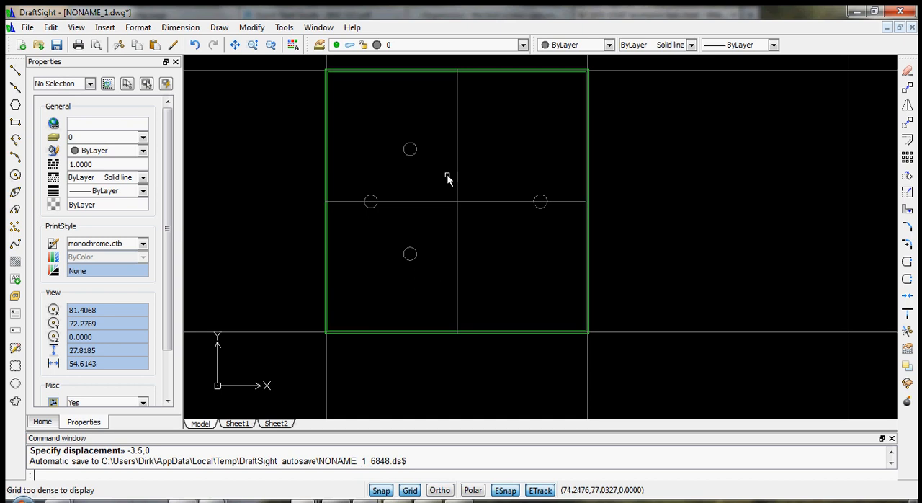
- Turn snap off and select the upper circle to check its centre and radius
scroll(438, 150, up, 2)
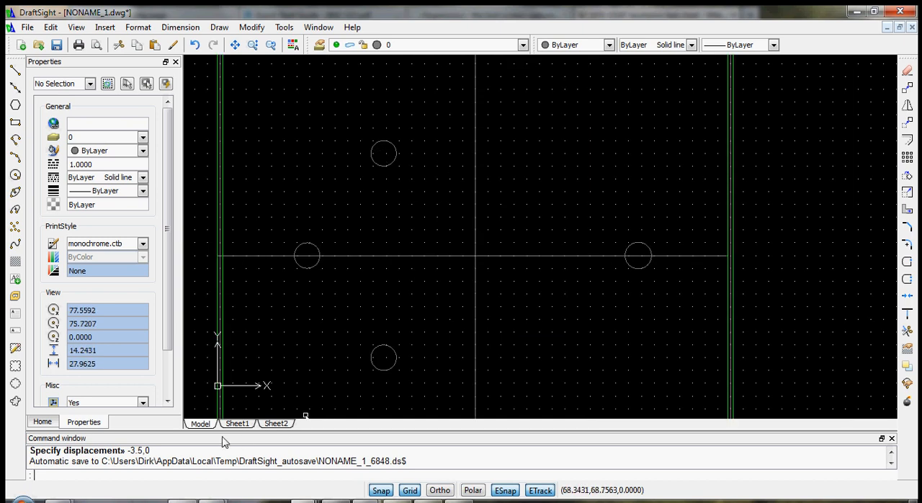
click(380, 489)
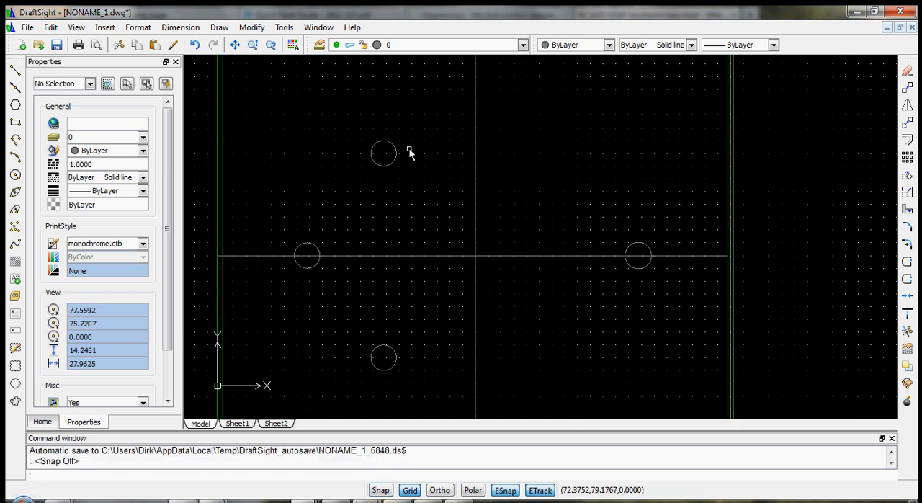
scroll(385, 158, up, 2)
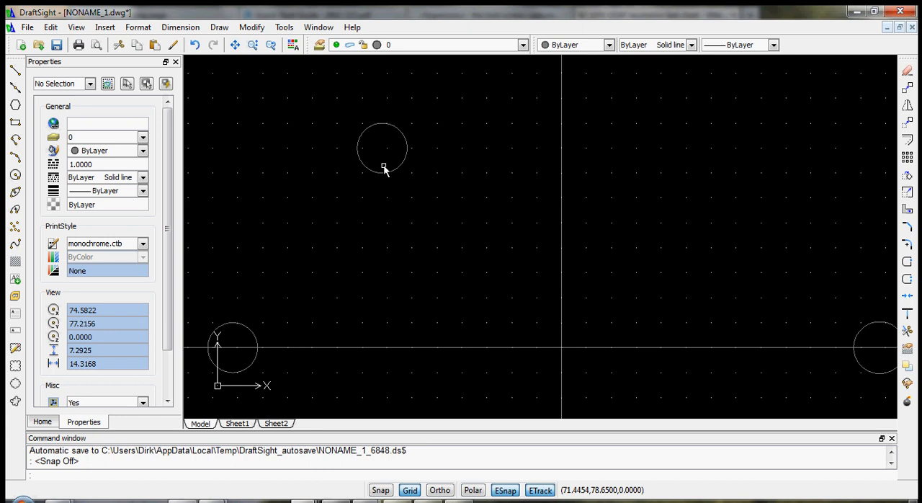
click(402, 153)
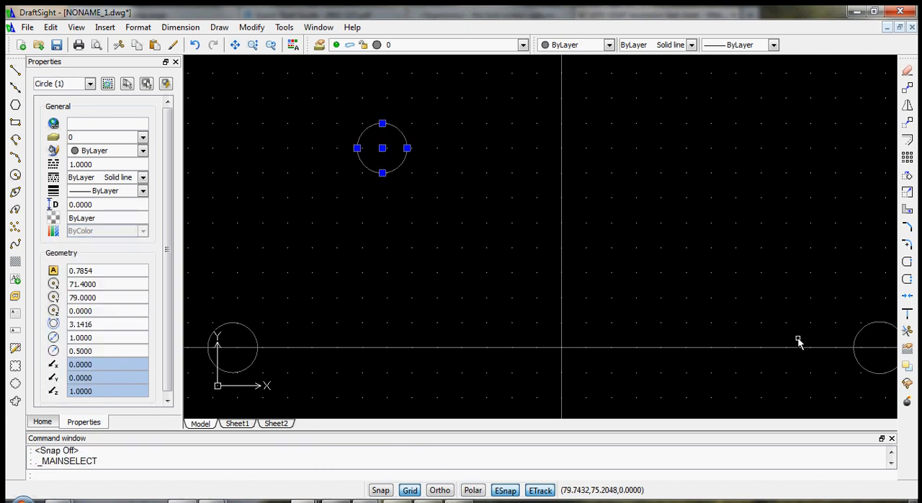
scroll(449, 168, down, 4)
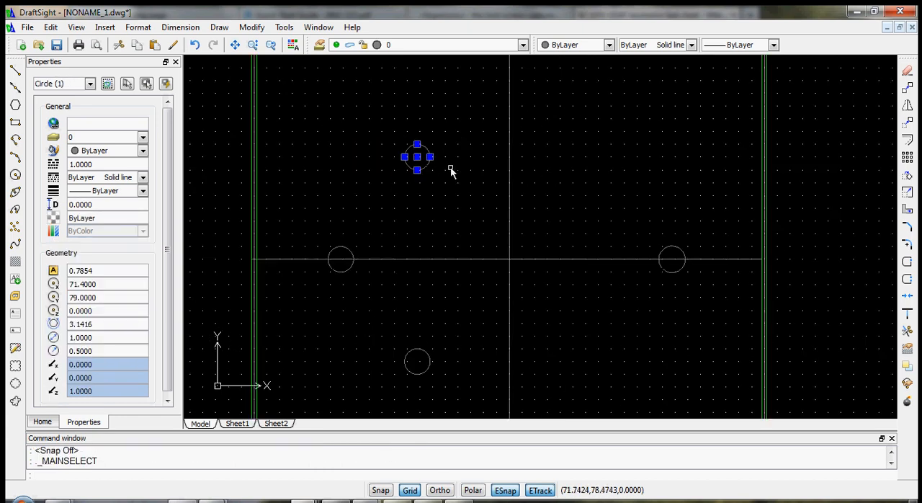
- Draw a vertical line from the upper small circle's centre to the lower small circle's centre
click(14, 75)
scroll(425, 178, up, 2)
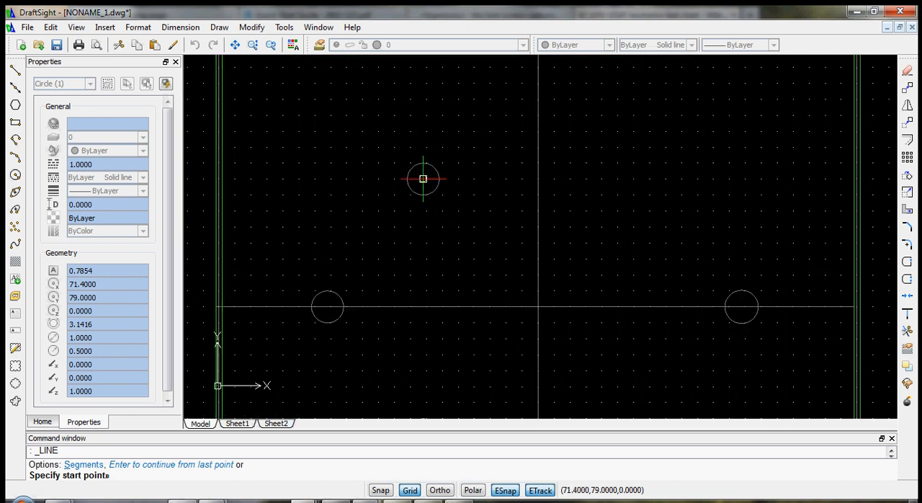
click(423, 179)
scroll(410, 361, down, 3)
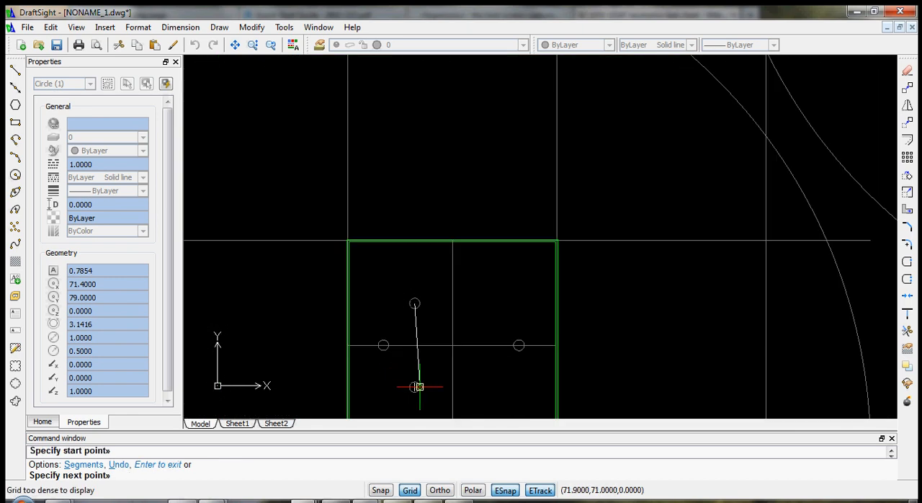
click(415, 386)
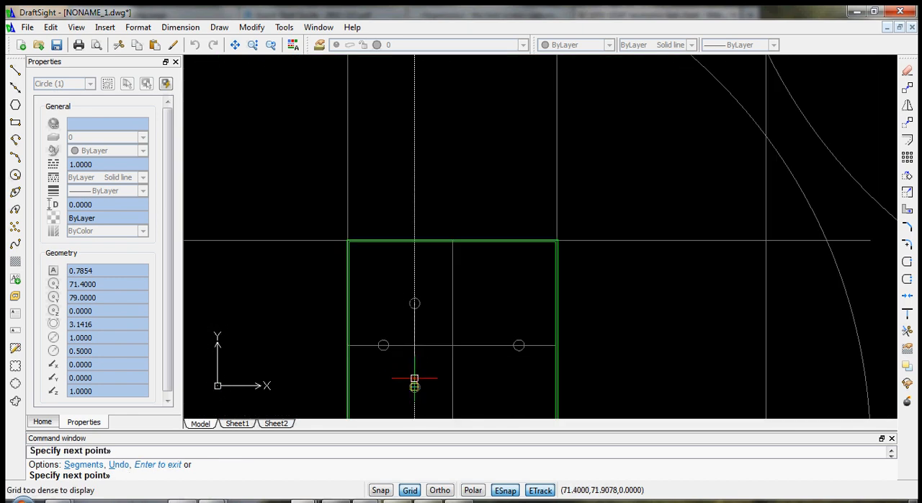
key(Escape)
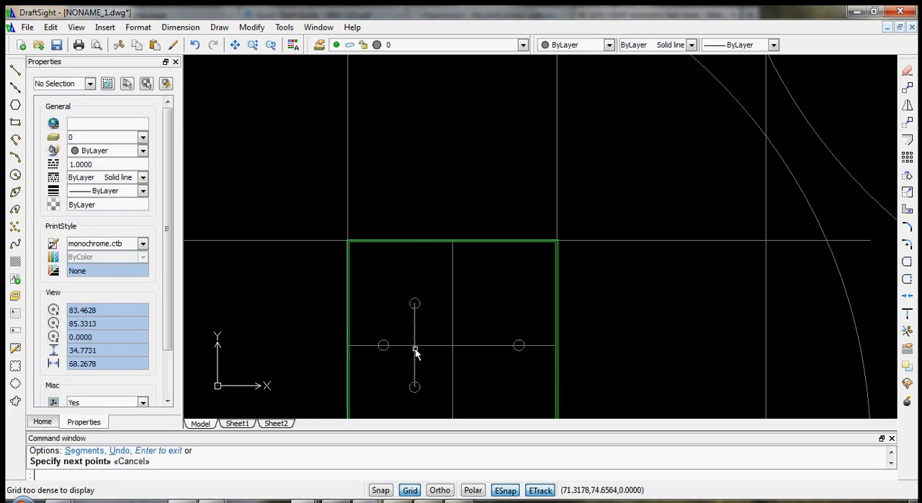
- Draw a horizontal line connecting the centres of the left and right small circles
click(16, 70)
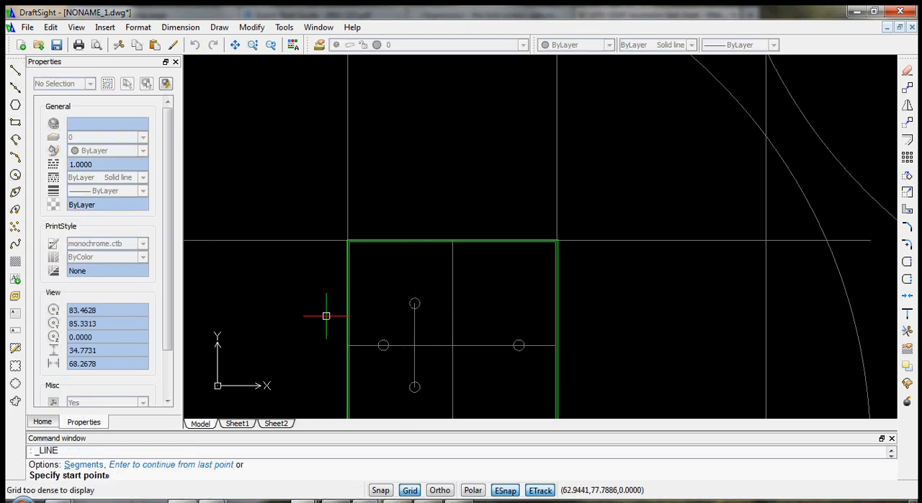
scroll(346, 338, up, 4)
click(430, 348)
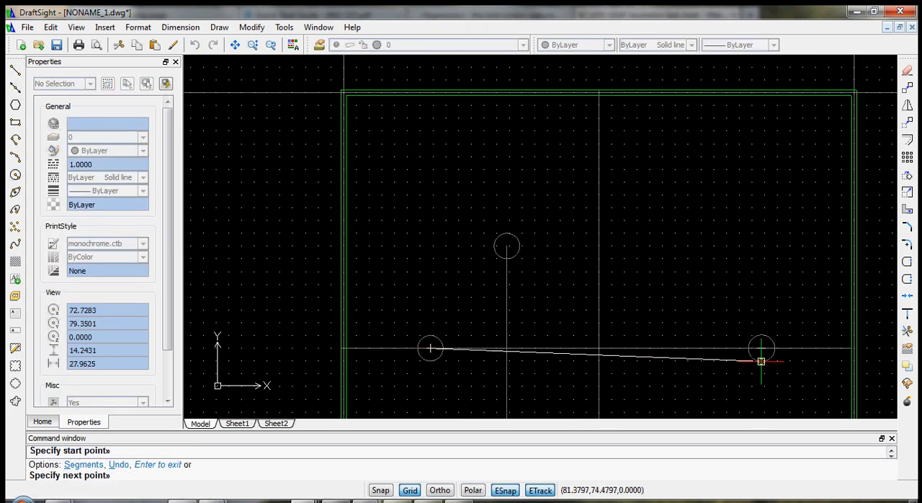
click(761, 347)
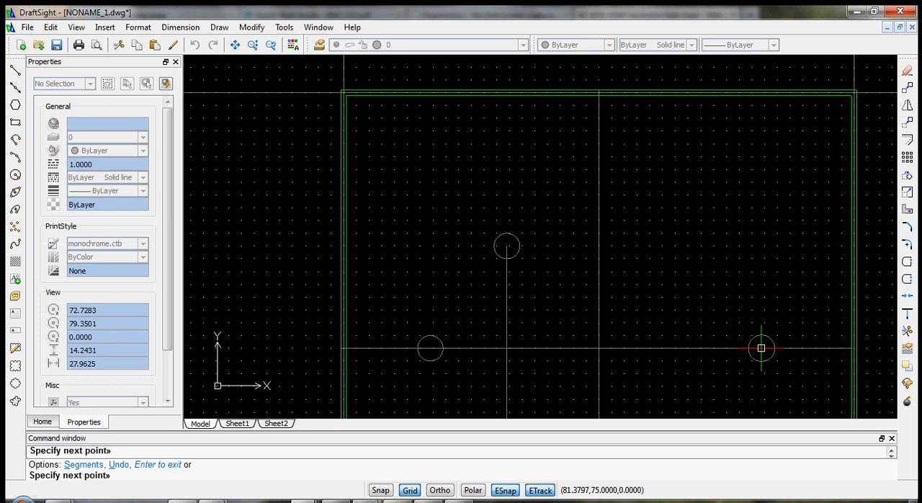
key(Escape)
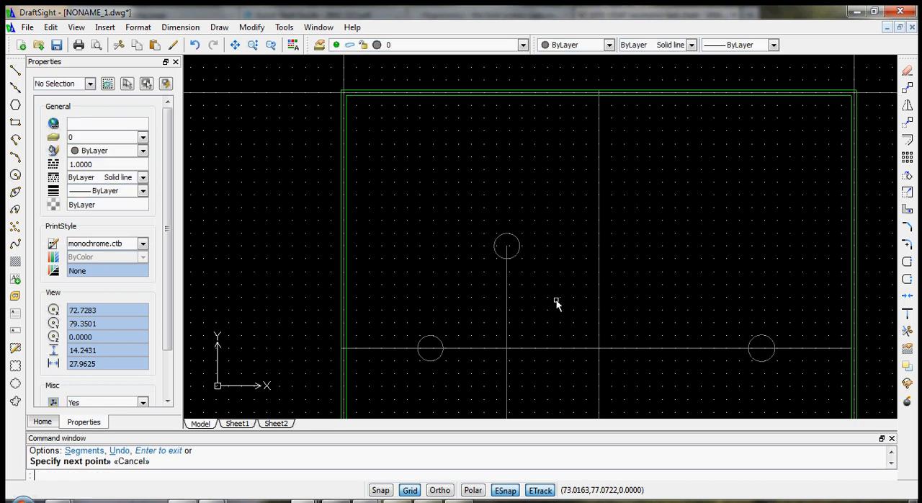
- Offset the horizontal line between the left and right circles by 0.075, once above and once below
click(507, 282)
scroll(533, 389, down, 2)
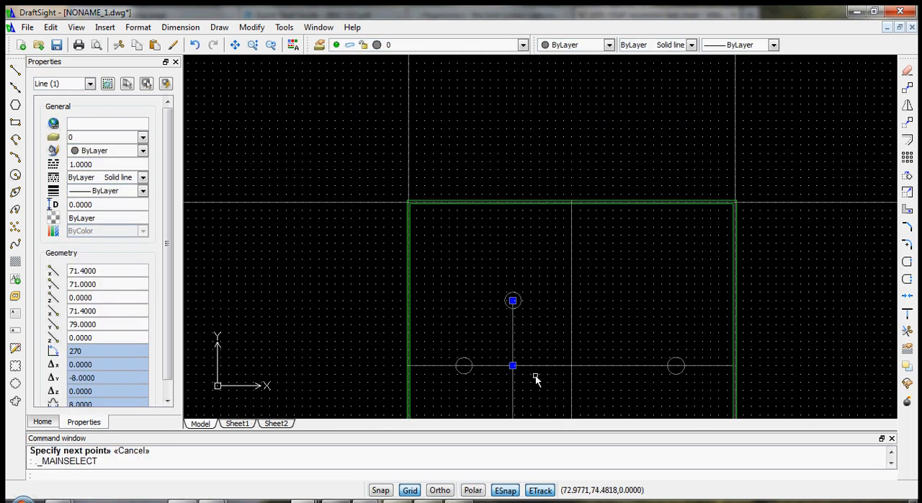
click(542, 367)
scroll(544, 393, down, 3)
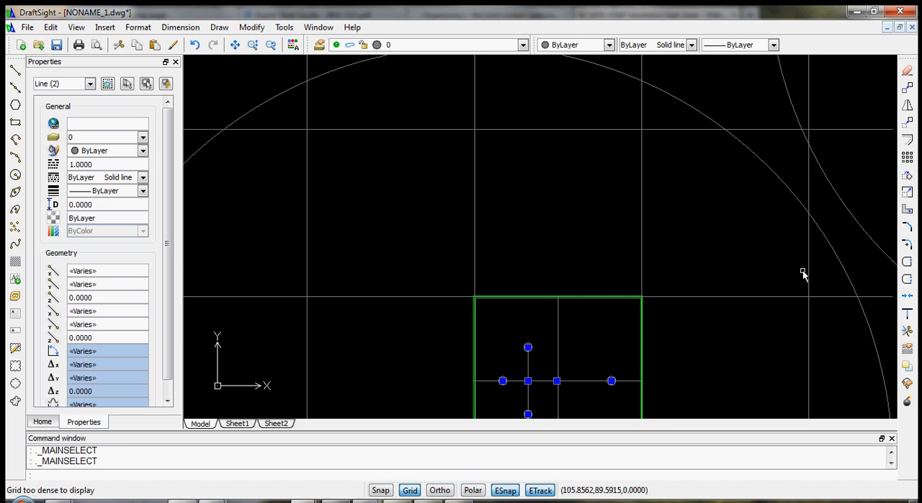
click(907, 141)
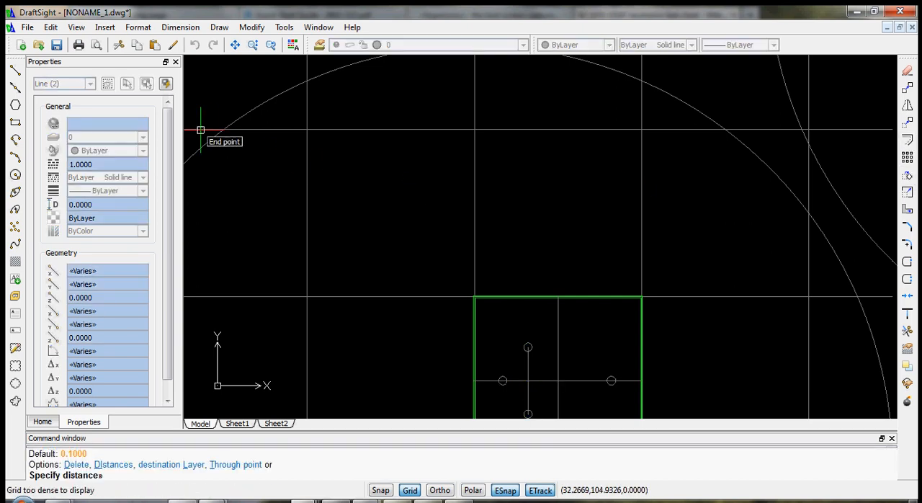
scroll(529, 412, up, 5)
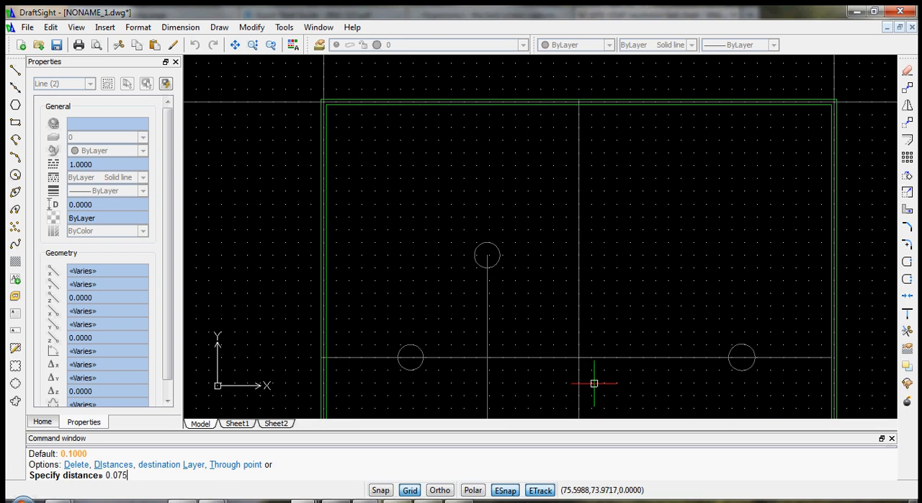
key(Return)
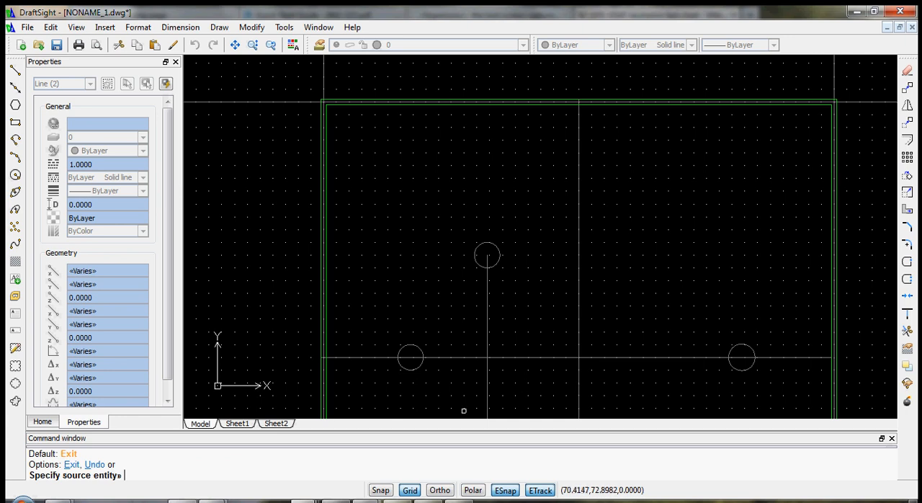
click(453, 356)
click(485, 319)
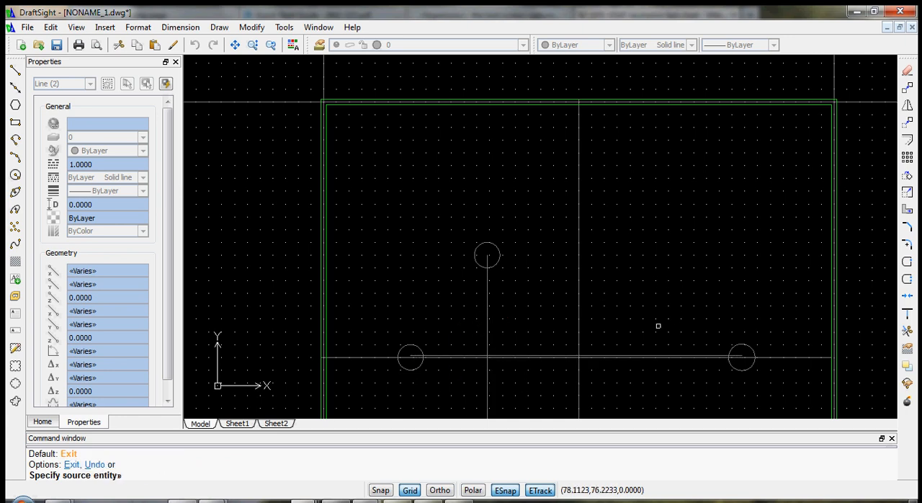
click(566, 357)
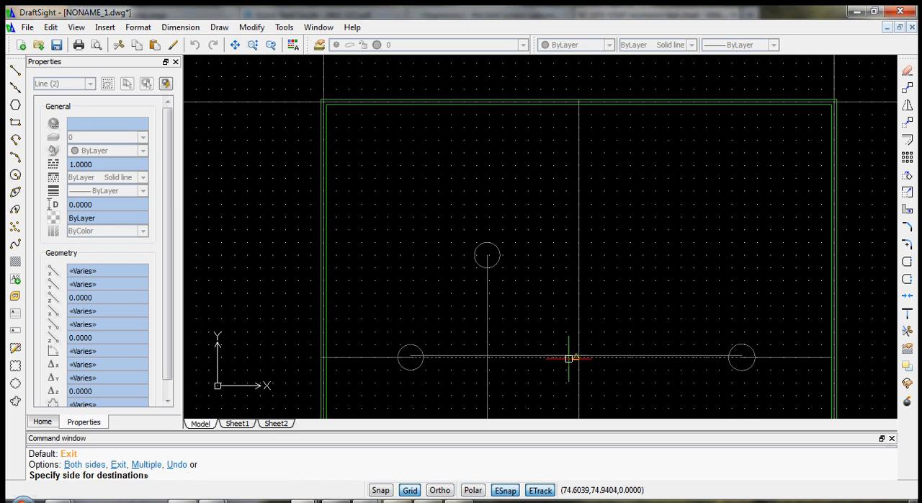
click(563, 367)
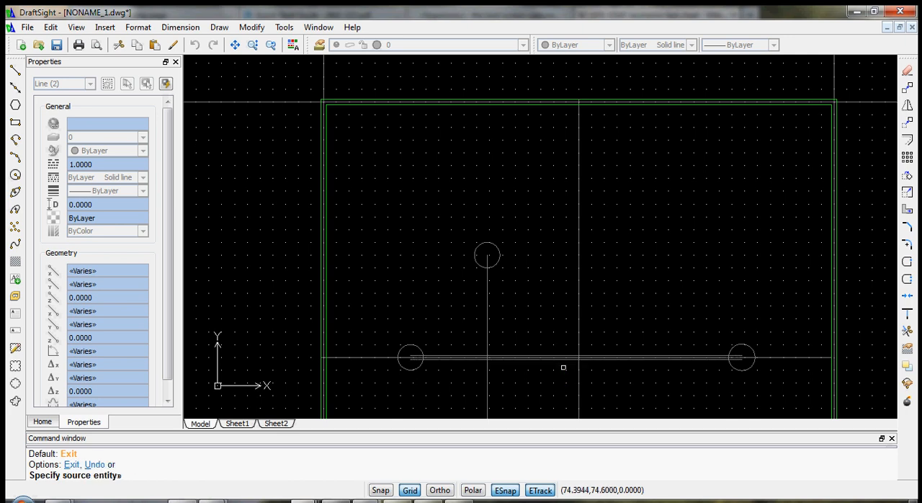
- Offset the vertical line between the upper and lower circles by 0.075 to both its right and left
click(487, 317)
click(495, 314)
click(486, 315)
click(481, 314)
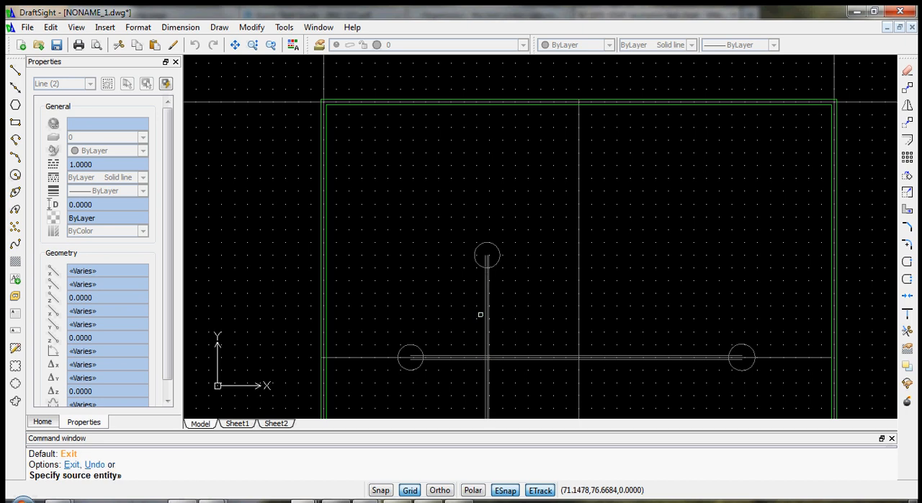
- Examine the crossing of the horizontal and vertical offset lines up close
scroll(517, 347, down, 1)
scroll(517, 347, up, 2)
scroll(482, 401, up, 3)
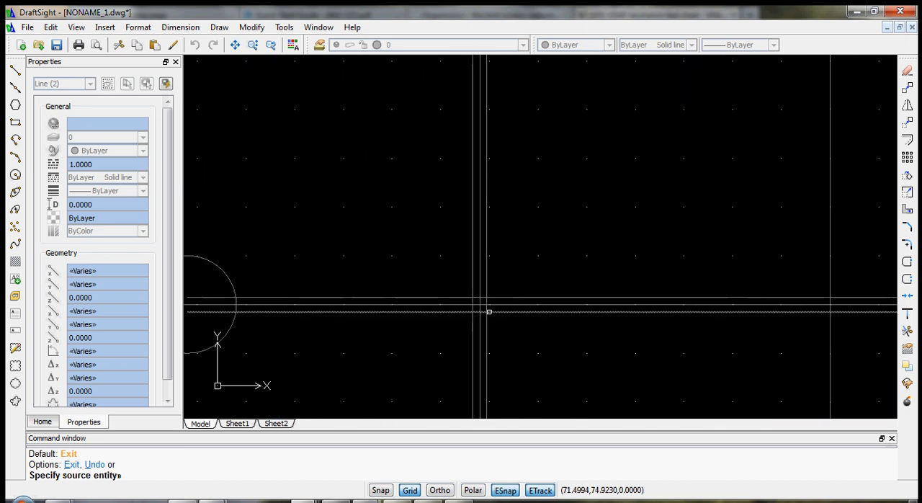
scroll(486, 313, down, 2)
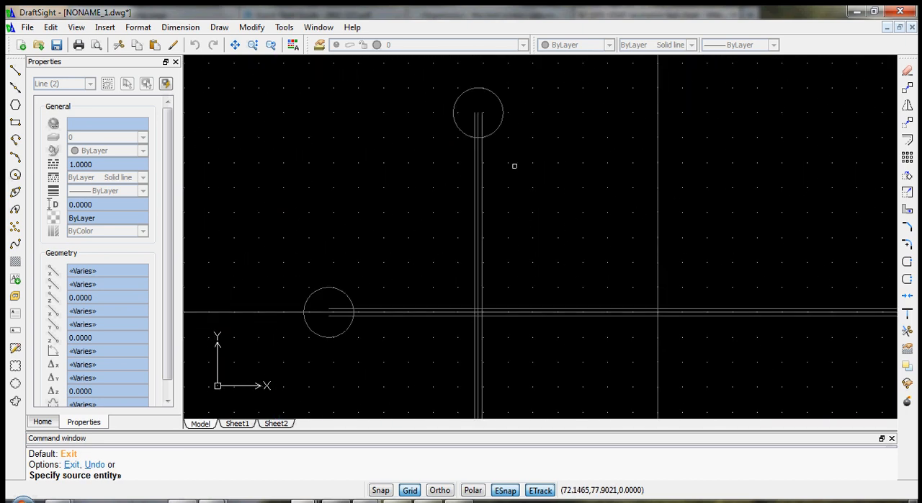
scroll(523, 353, down, 1)
scroll(526, 353, up, 2)
scroll(484, 286, up, 2)
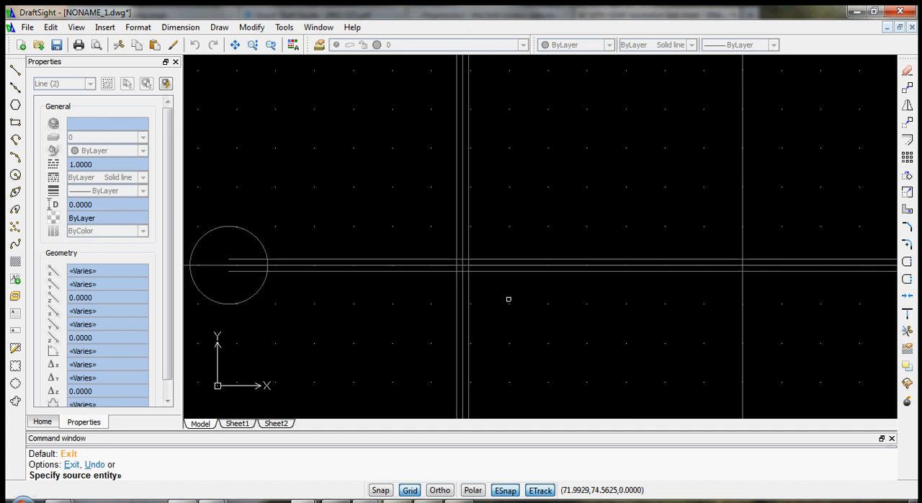
scroll(510, 303, down, 2)
scroll(545, 315, up, 5)
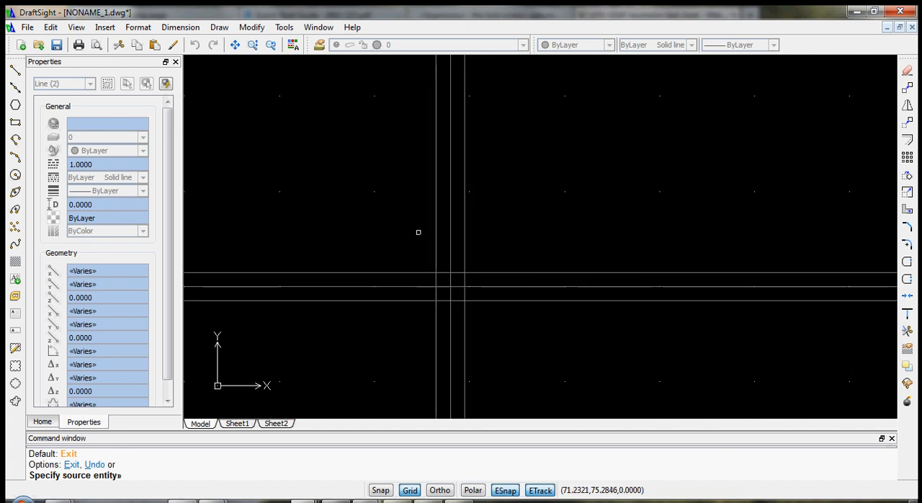
scroll(443, 276, down, 1)
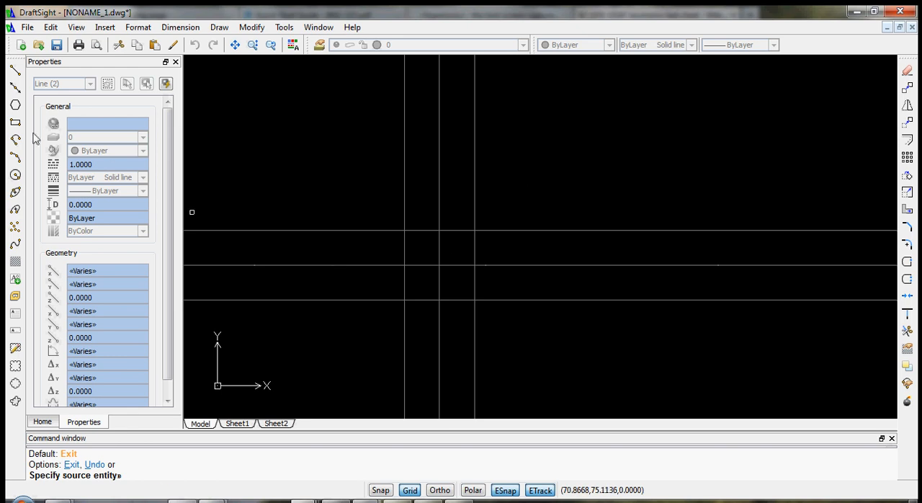
- Draw a TTT circle tangent to both horizontal offset lines and the right vertical offset line, just right of the crossing
click(15, 176)
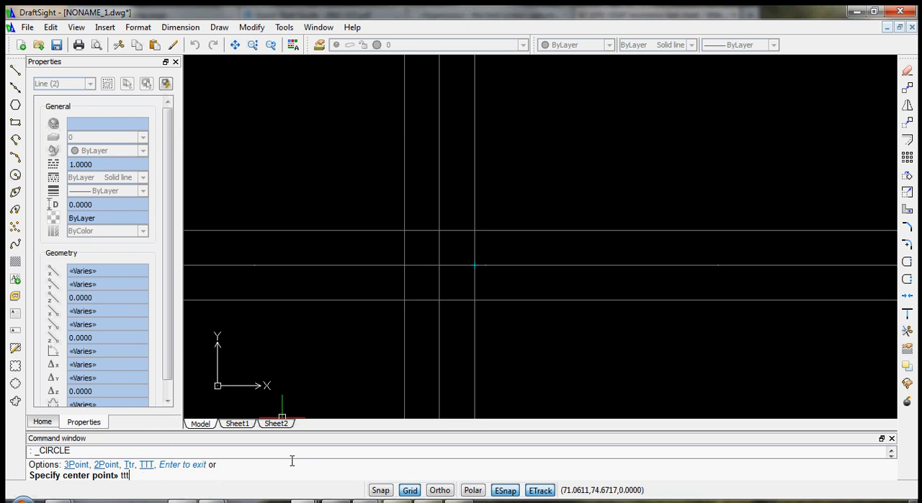
key(Return)
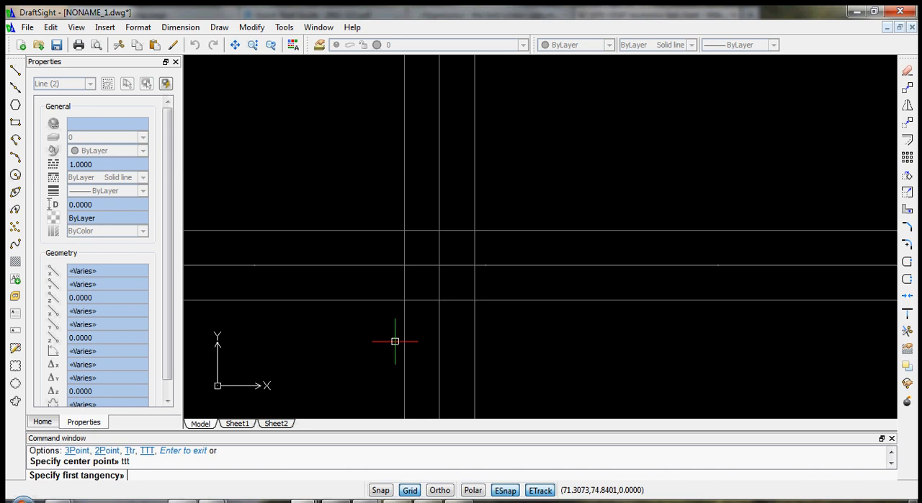
click(501, 230)
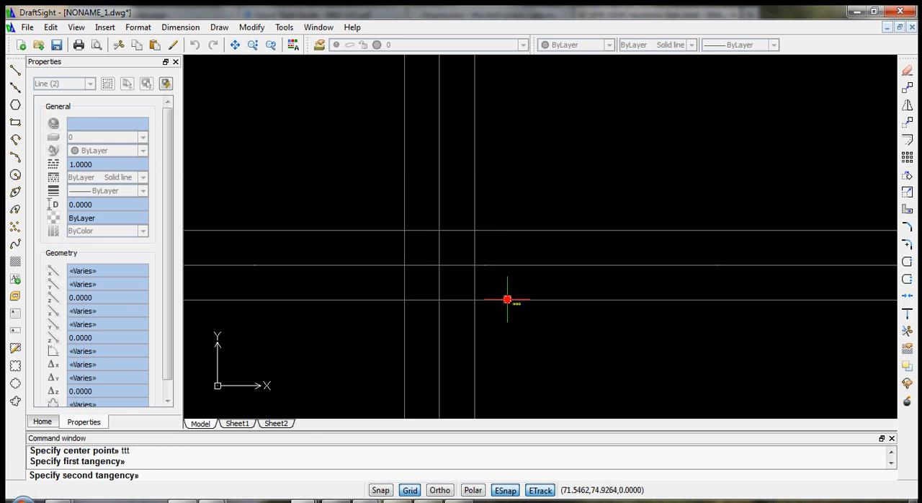
click(506, 300)
click(476, 250)
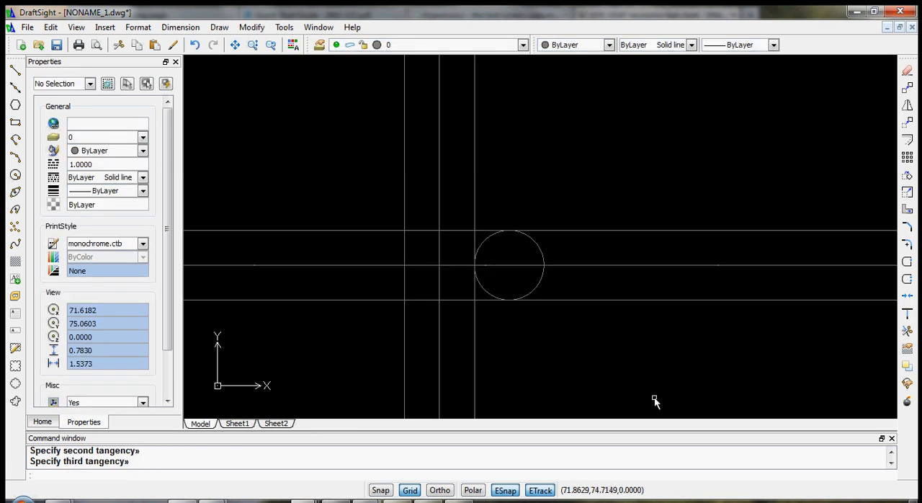
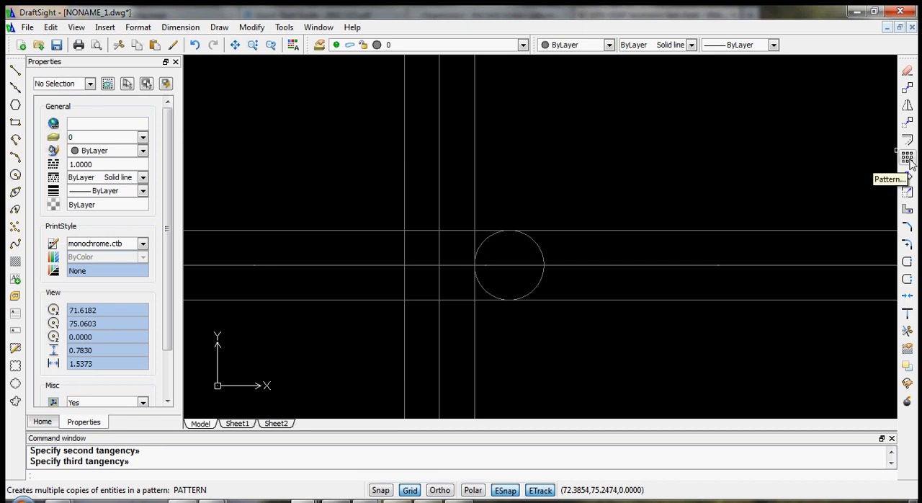
- Create a circular pattern of the tangent circle about the channel crossing at 71.4, 75 with 4 elements spaced 90 degrees apart
key(Escape)
click(907, 158)
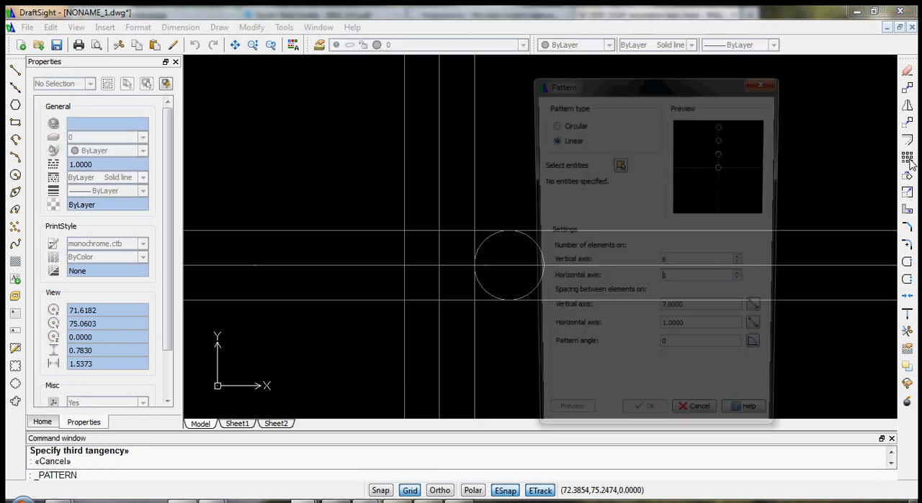
drag(675, 93, 748, 99)
click(625, 130)
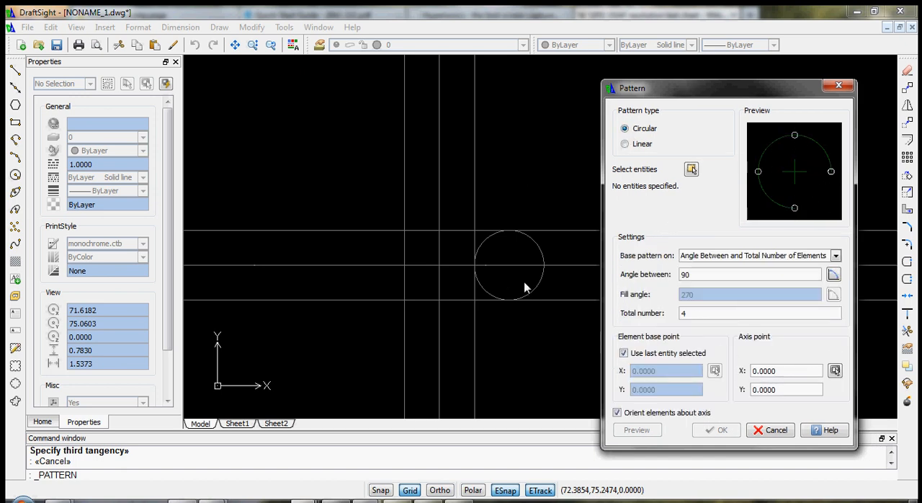
click(834, 371)
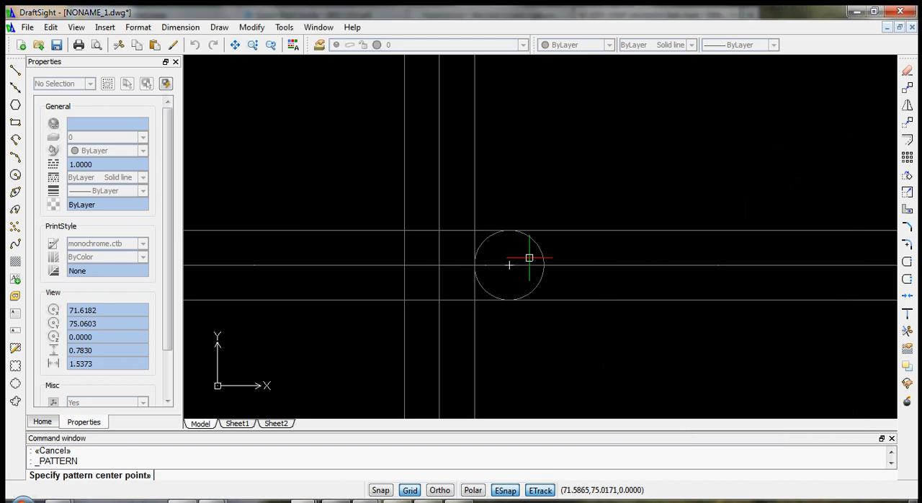
click(438, 265)
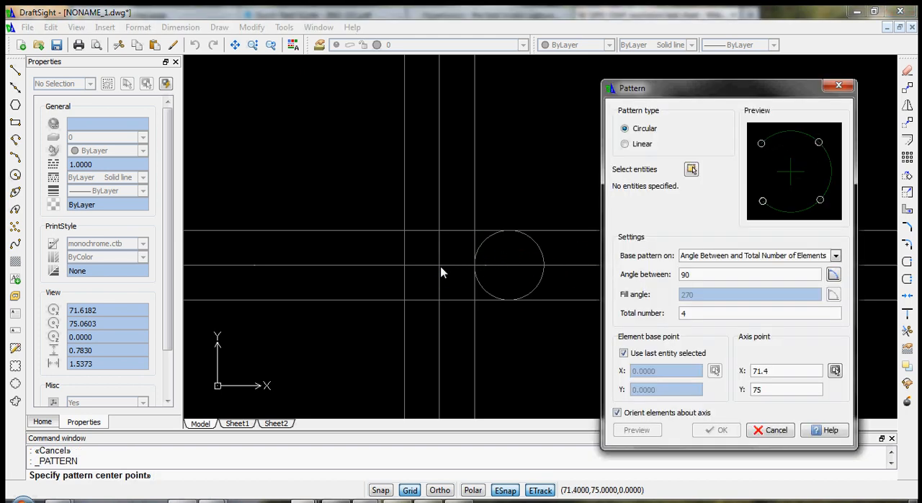
click(690, 170)
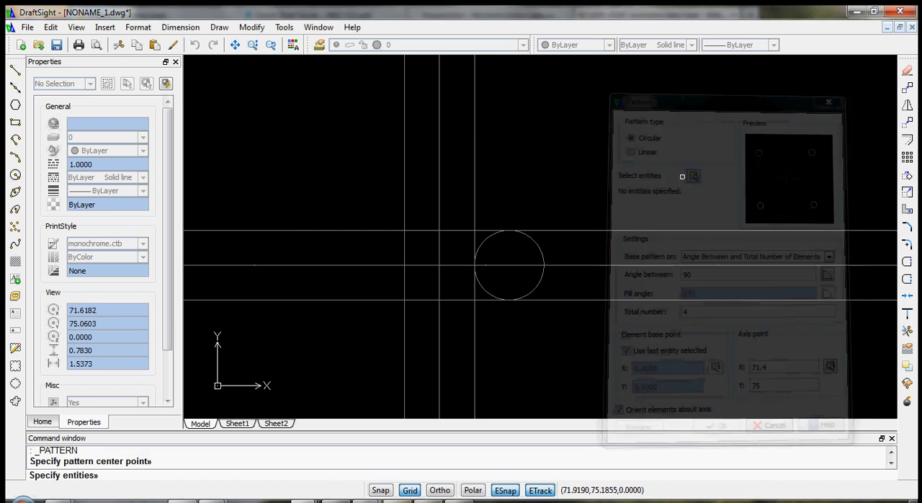
click(540, 254)
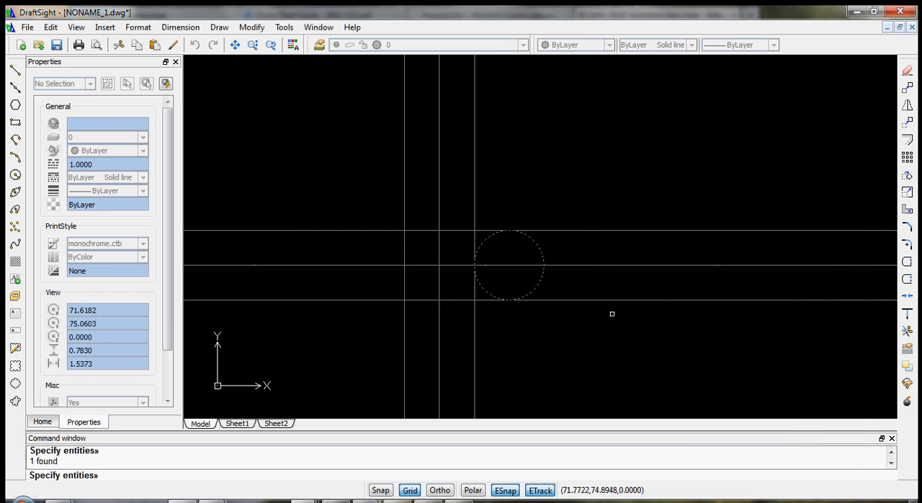
key(Return)
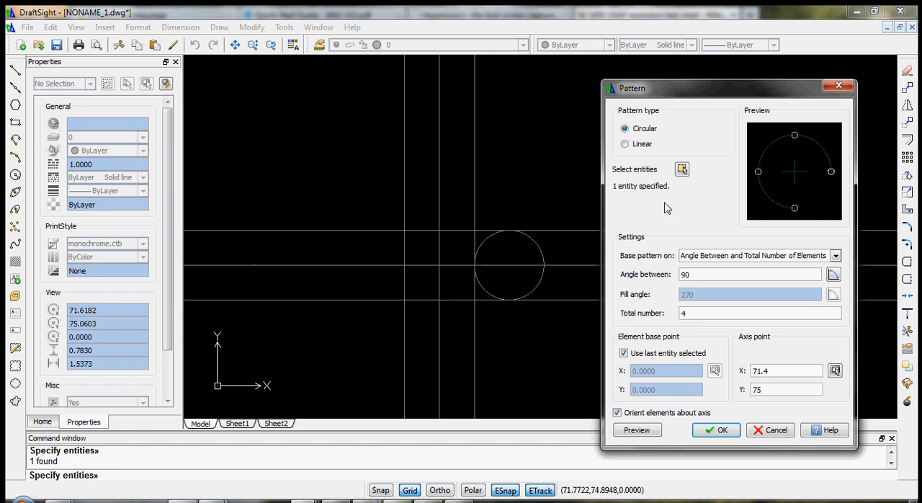
click(720, 431)
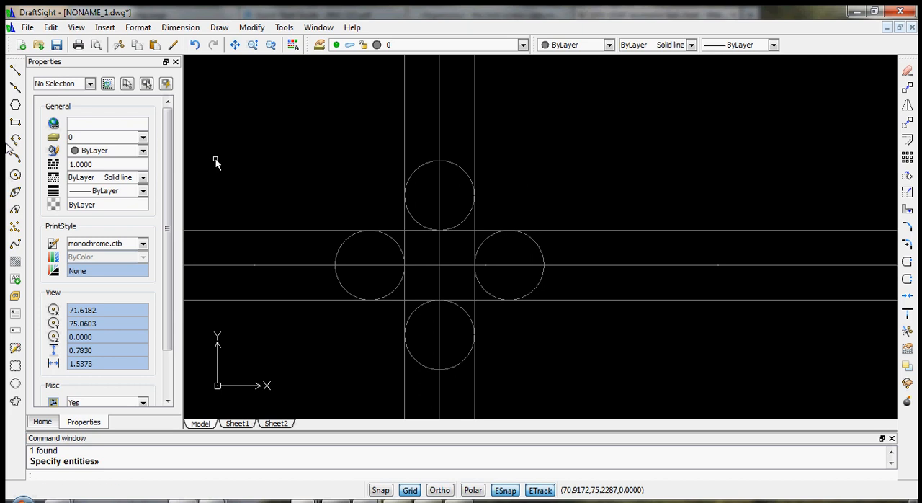
- Draw a vertical line between the centers of the upper and lower patterned circles and a horizontal line between the left and right centers
click(14, 70)
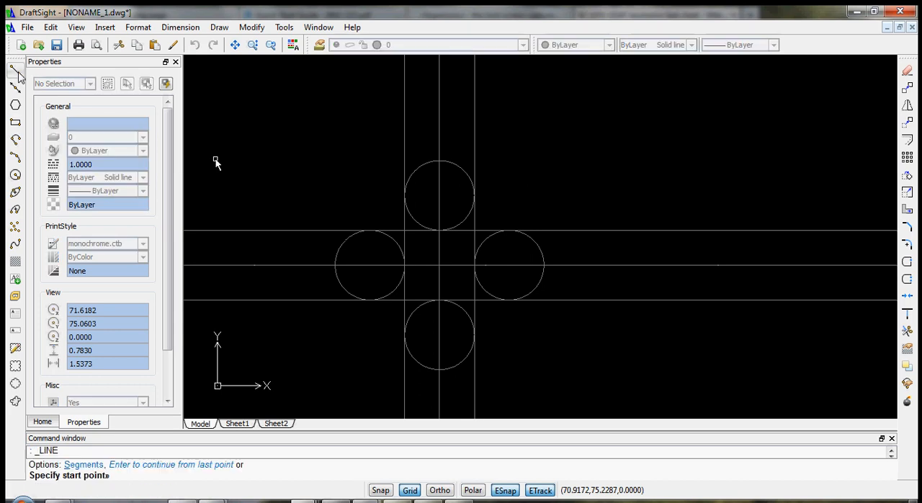
click(439, 196)
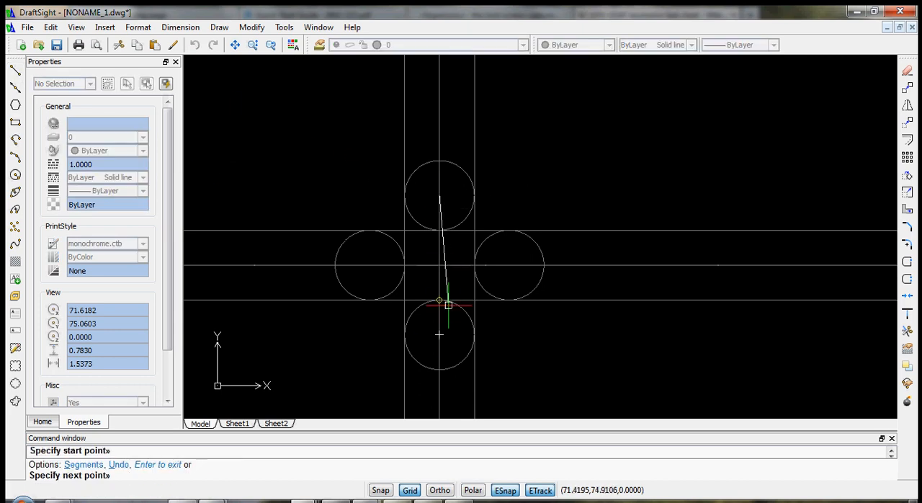
click(440, 333)
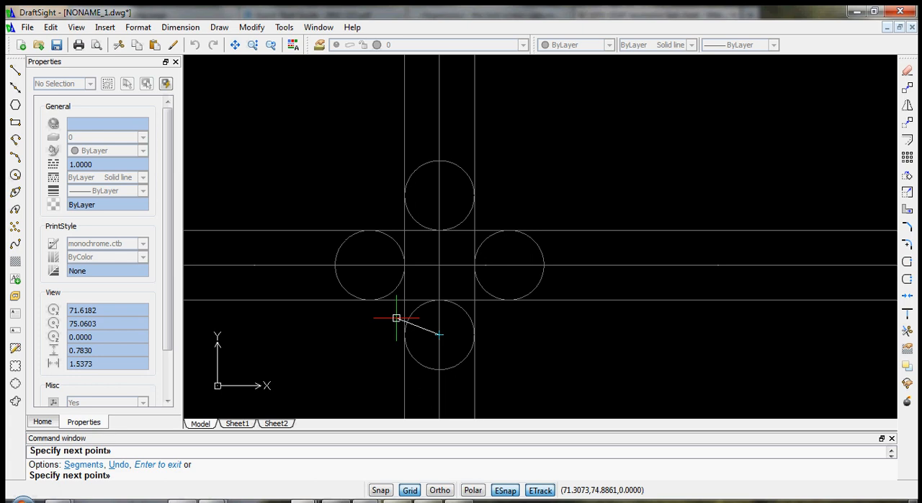
key(Return)
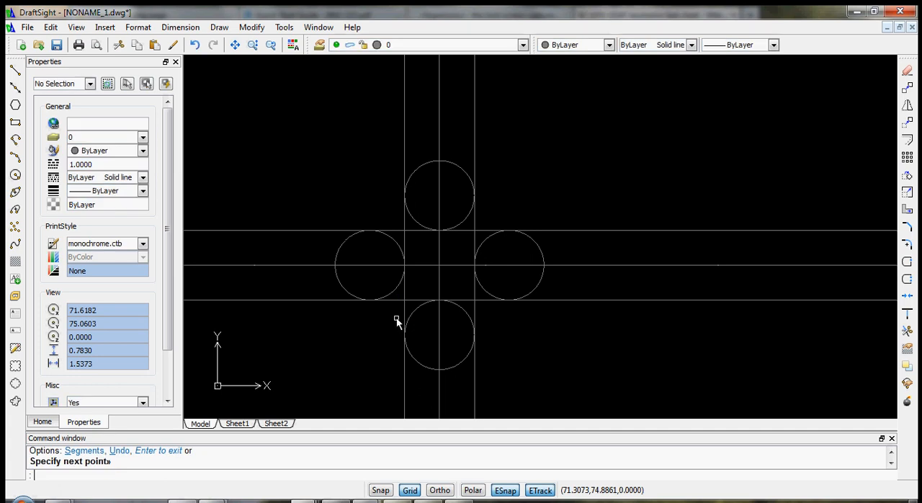
click(16, 72)
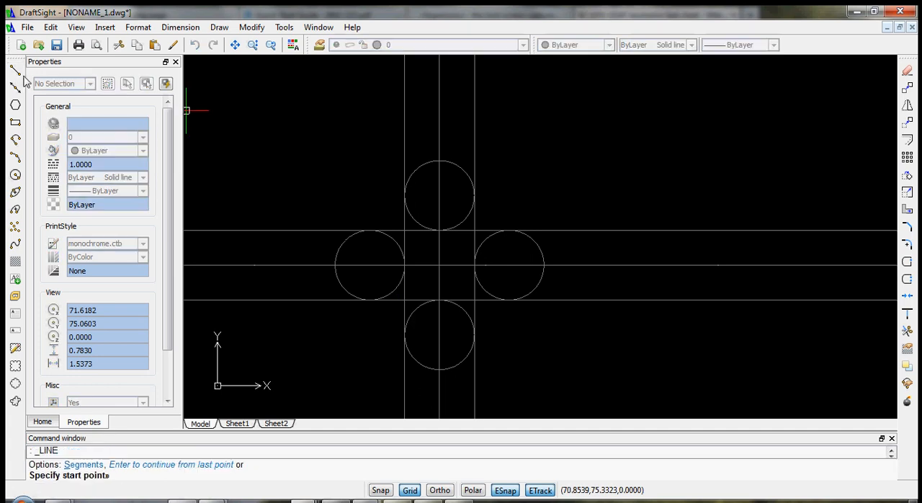
click(369, 265)
click(509, 266)
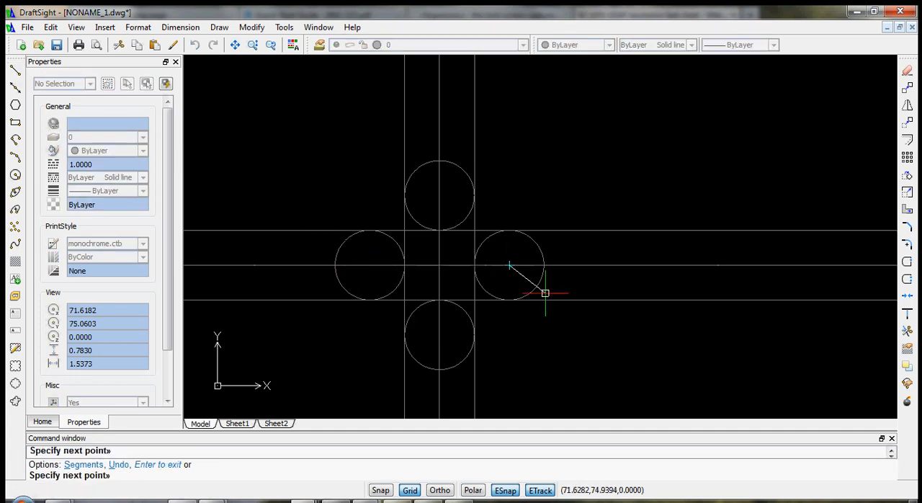
key(Return)
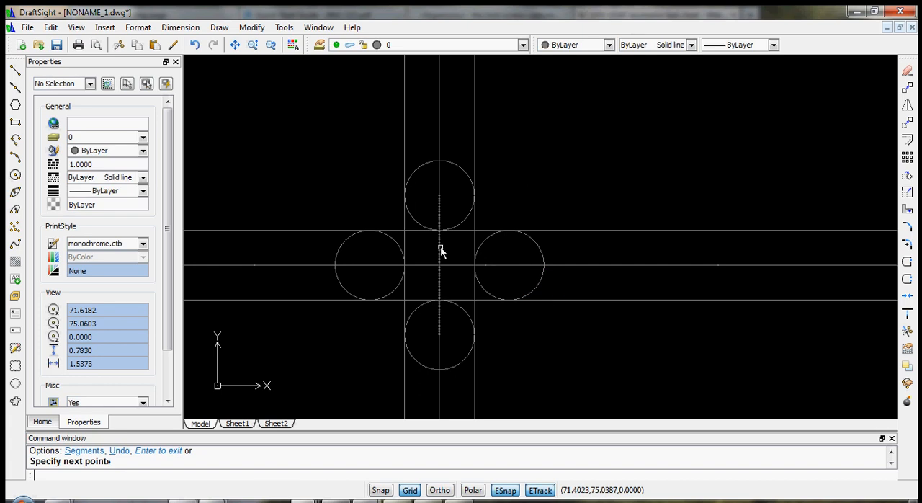
- Offset the short vertical and horizontal lines between the patterned circles' centers by 0.025 to both sides
click(907, 141)
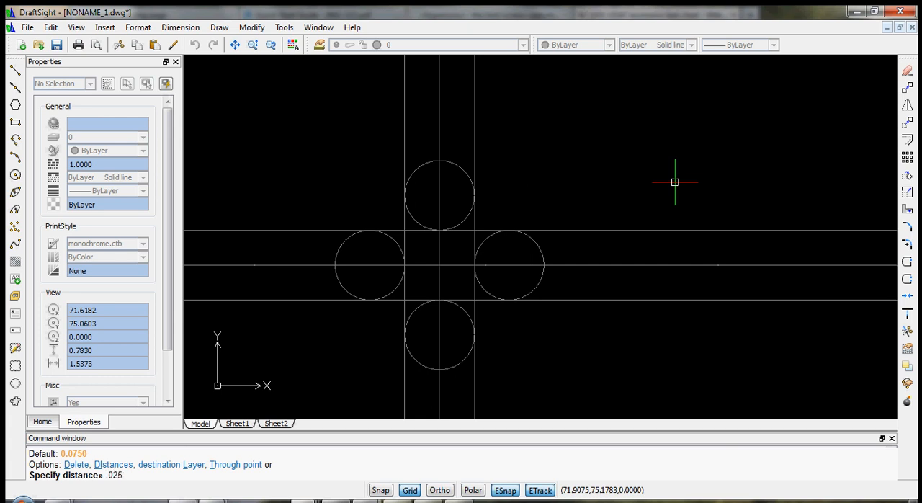
key(Return)
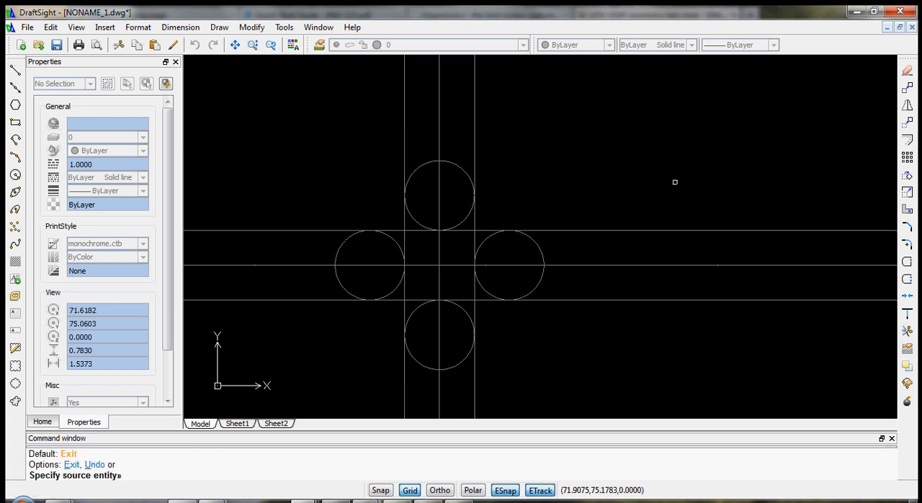
click(439, 248)
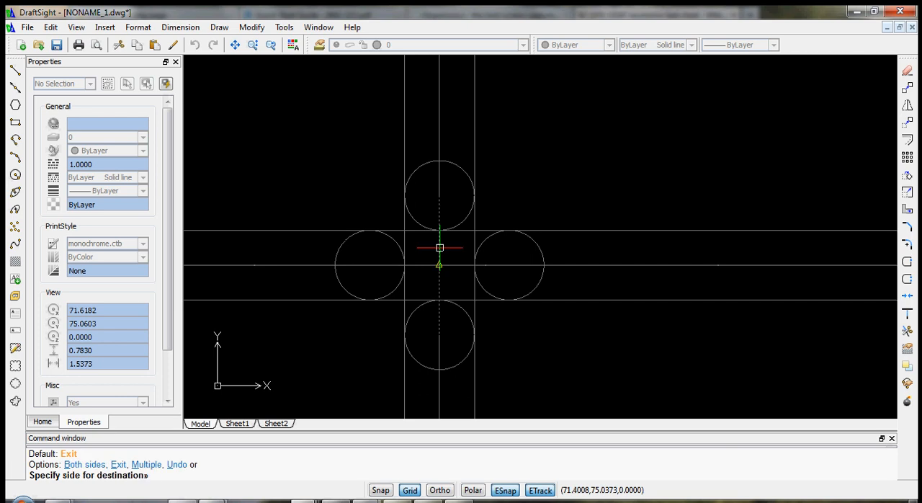
text(b)
key(Return)
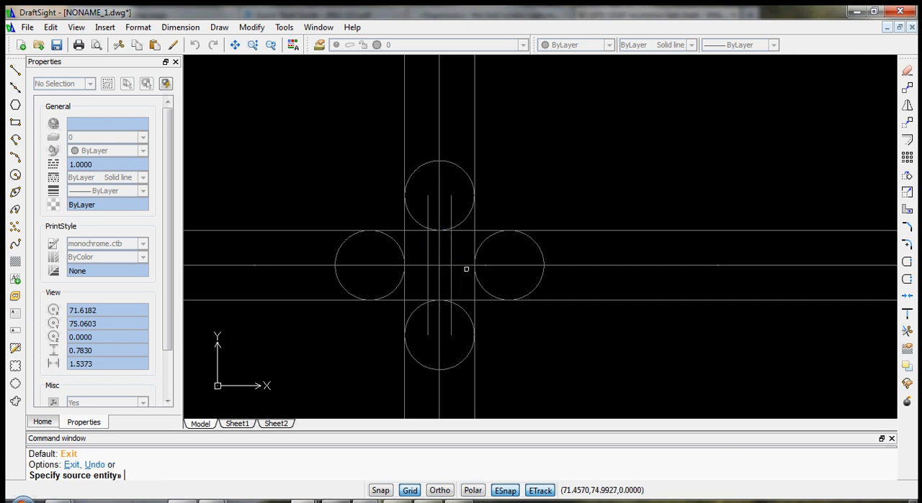
click(465, 265)
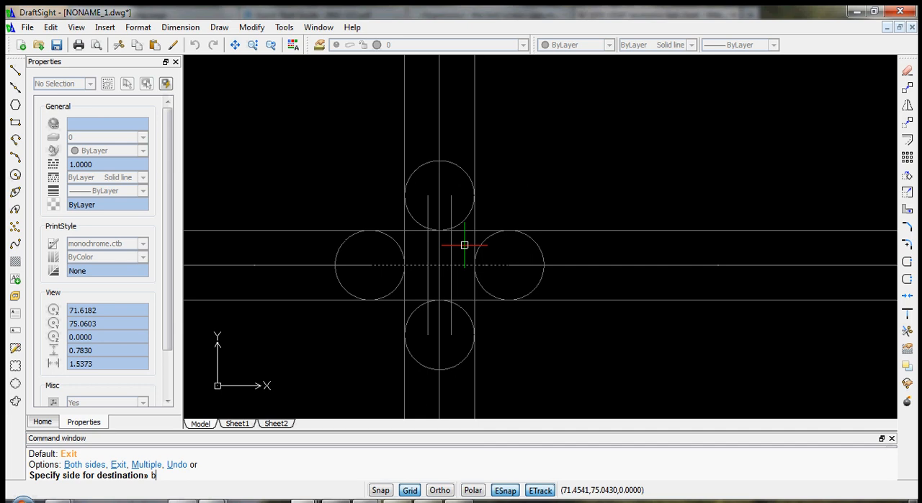
text(b)
key(Return)
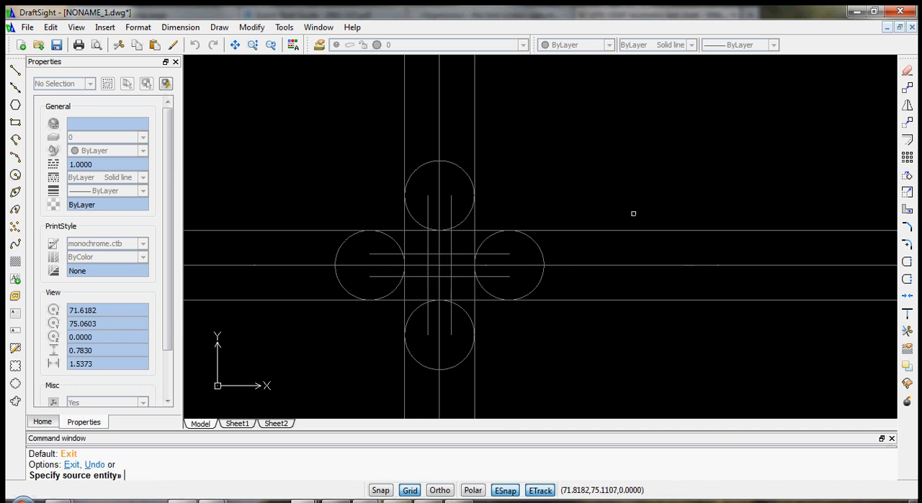
scroll(613, 234, down, 4)
scroll(627, 245, up, 5)
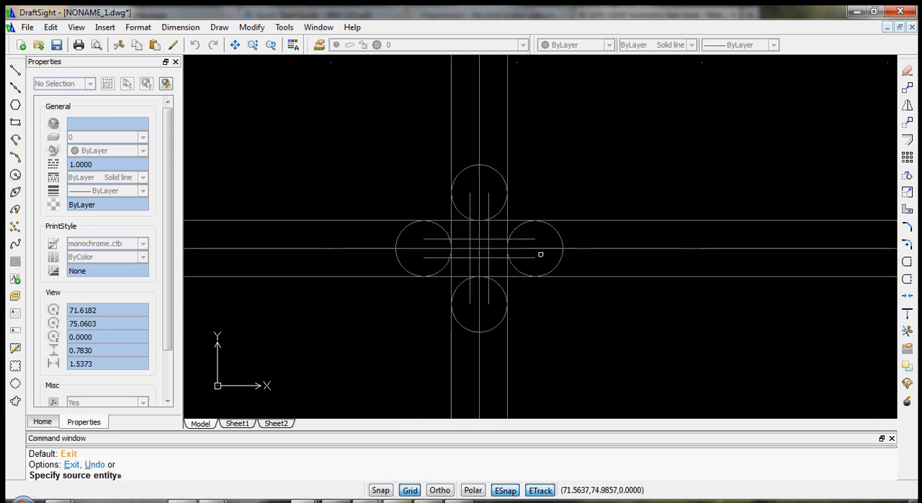
scroll(574, 351, down, 3)
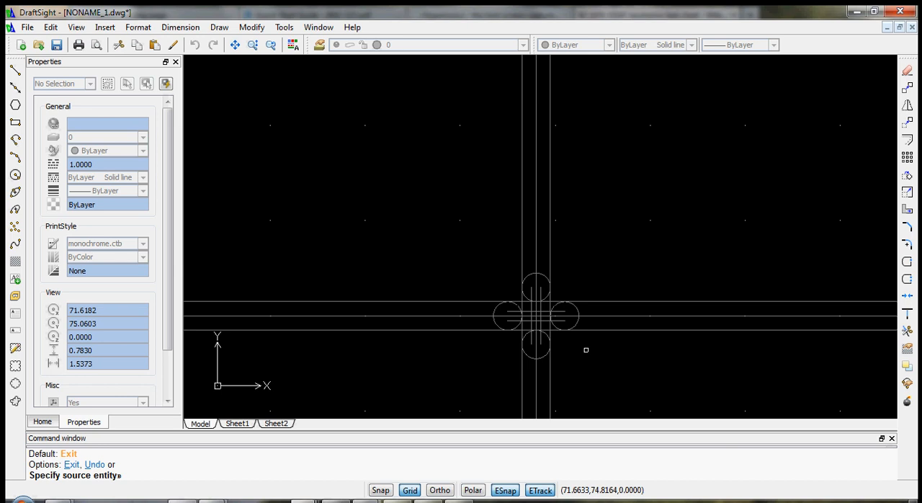
key(Escape)
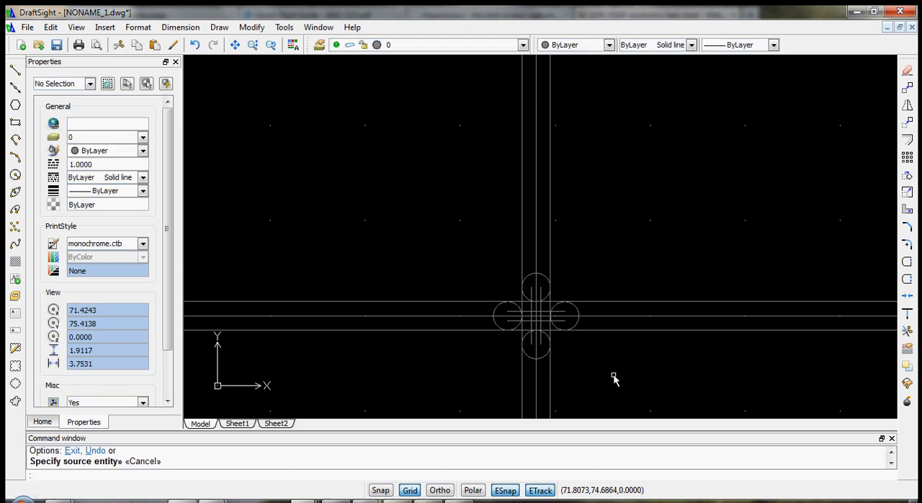
- Examine the crossing with its tangent circles and short offset lines, both up close and within the surrounding channels
scroll(610, 373, up, 4)
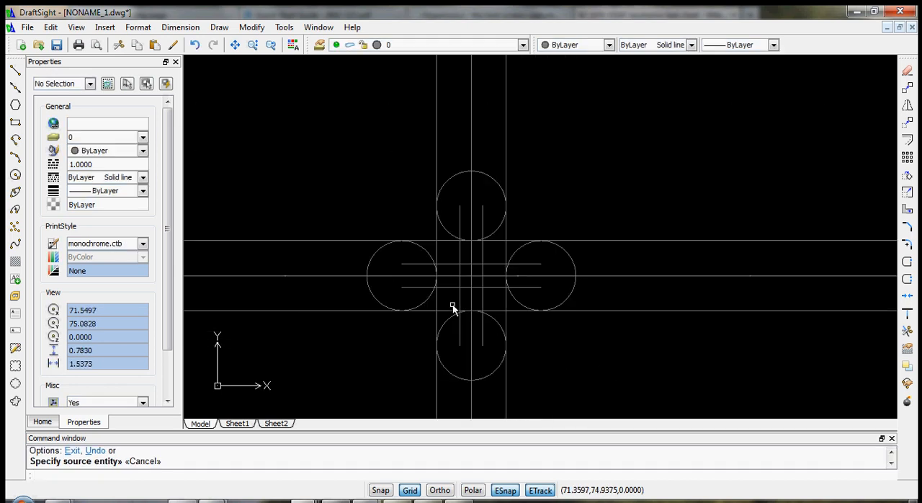
scroll(327, 259, down, 3)
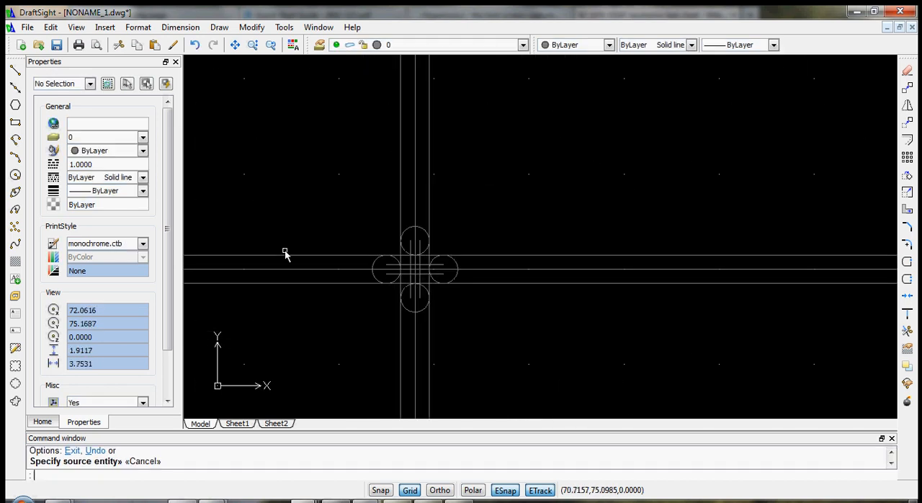
scroll(317, 263, down, 4)
scroll(332, 274, down, 2)
scroll(343, 156, up, 1)
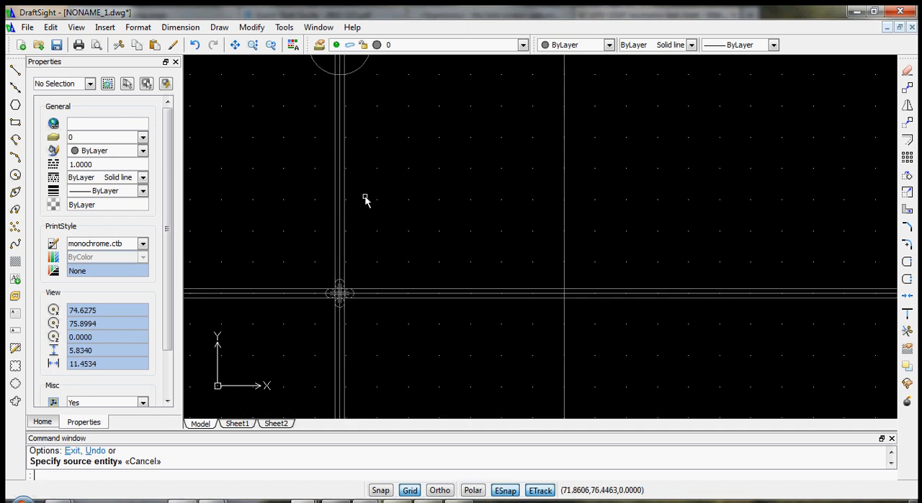
scroll(353, 231, up, 2)
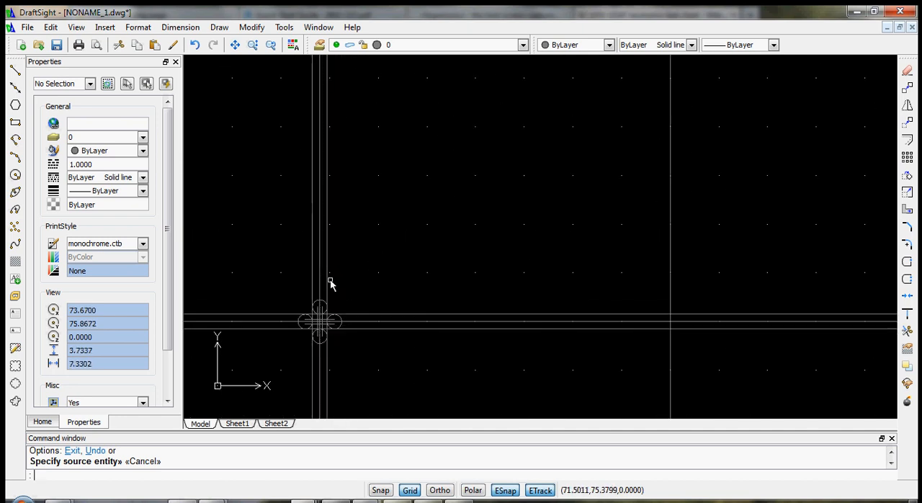
scroll(325, 317, up, 6)
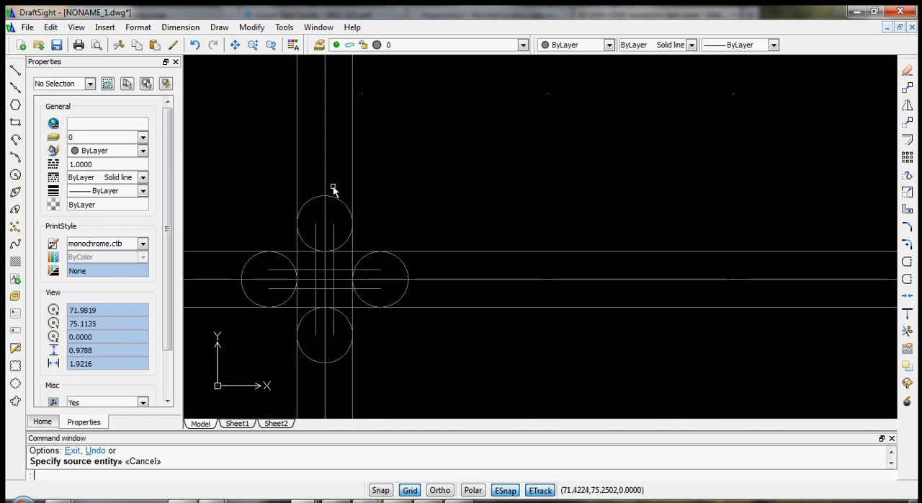
scroll(294, 304, down, 9)
scroll(302, 288, up, 3)
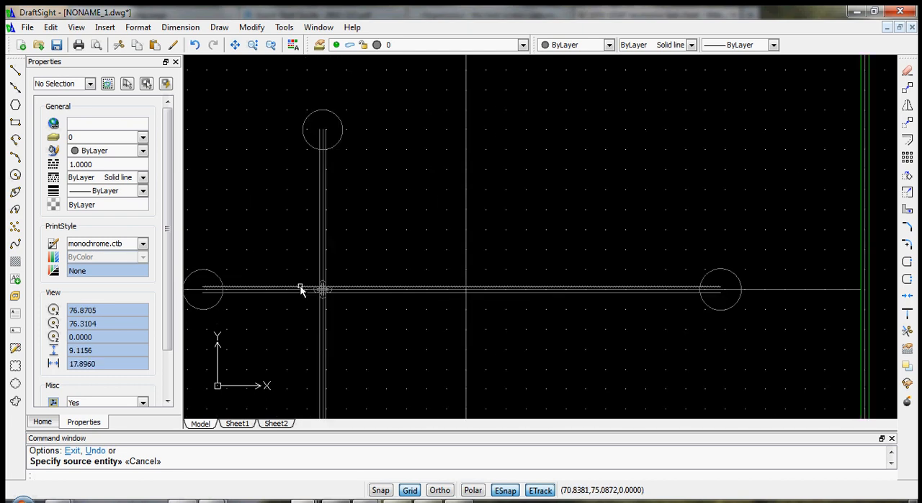
scroll(311, 269, down, 1)
scroll(280, 295, up, 7)
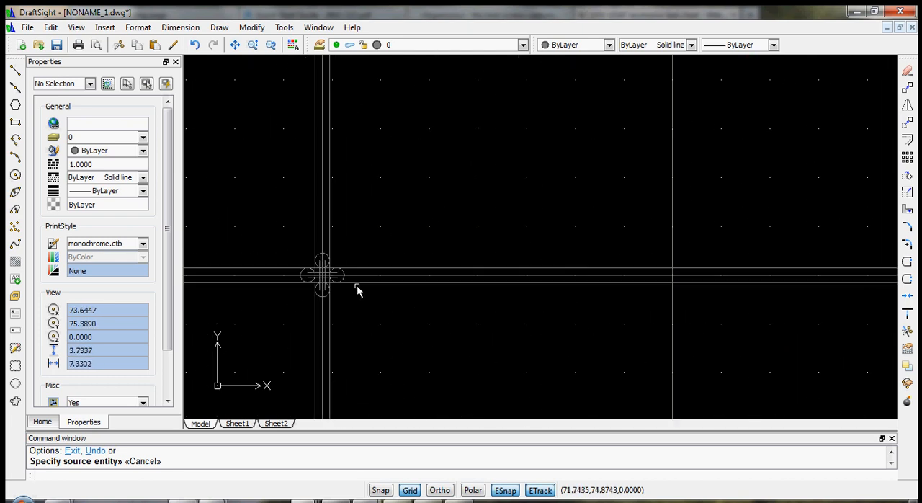
scroll(305, 286, up, 6)
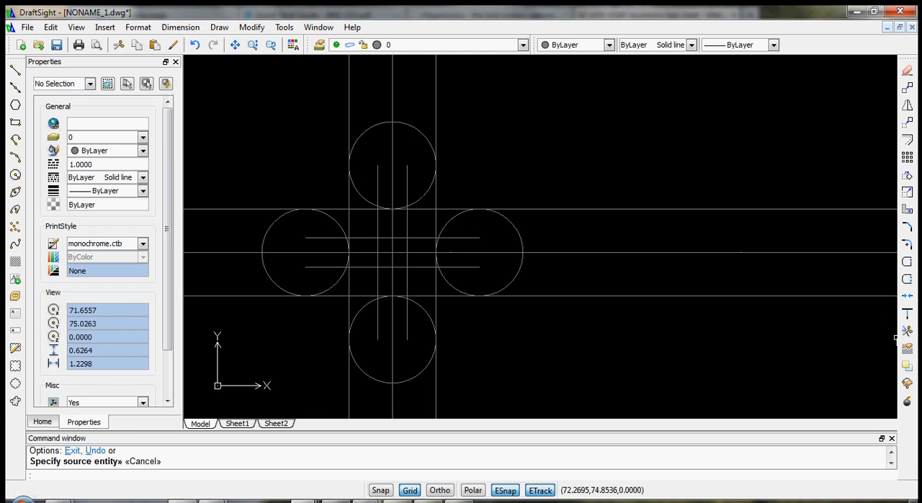
- Start a trim using the four end circles, their channel lines and the crossing detail as cutting edges
click(908, 333)
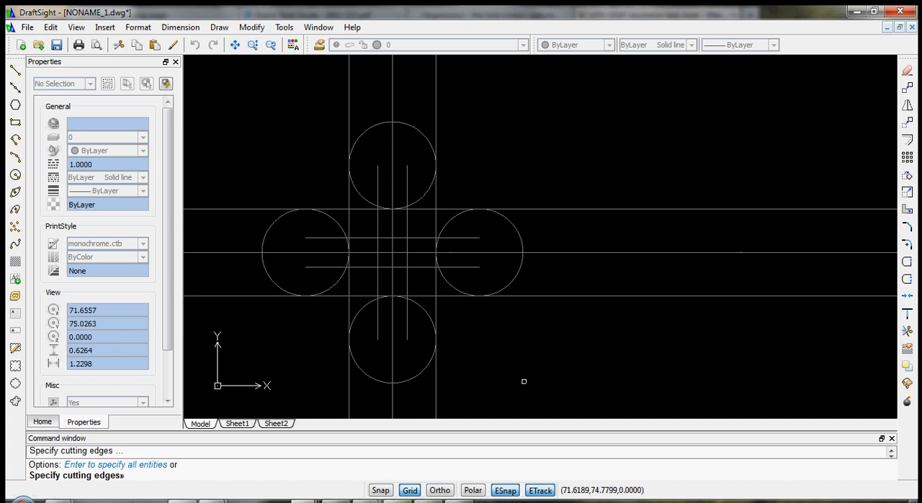
scroll(501, 385, down, 10)
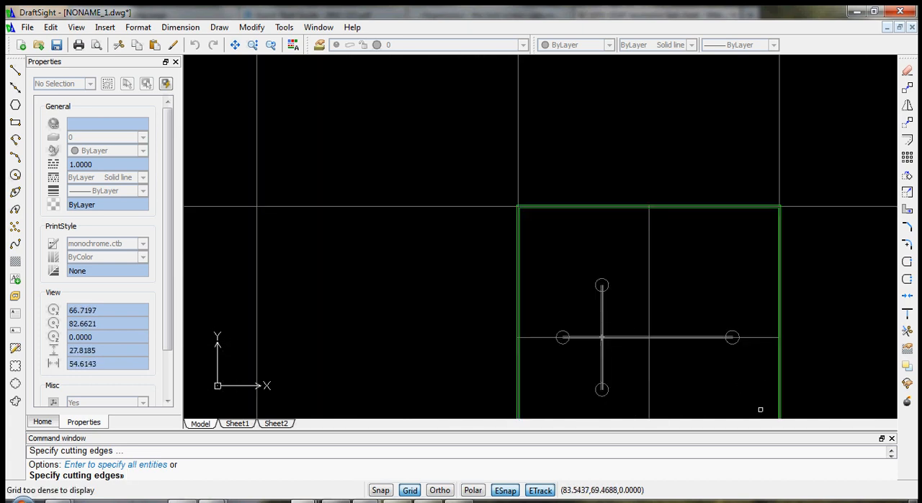
click(760, 409)
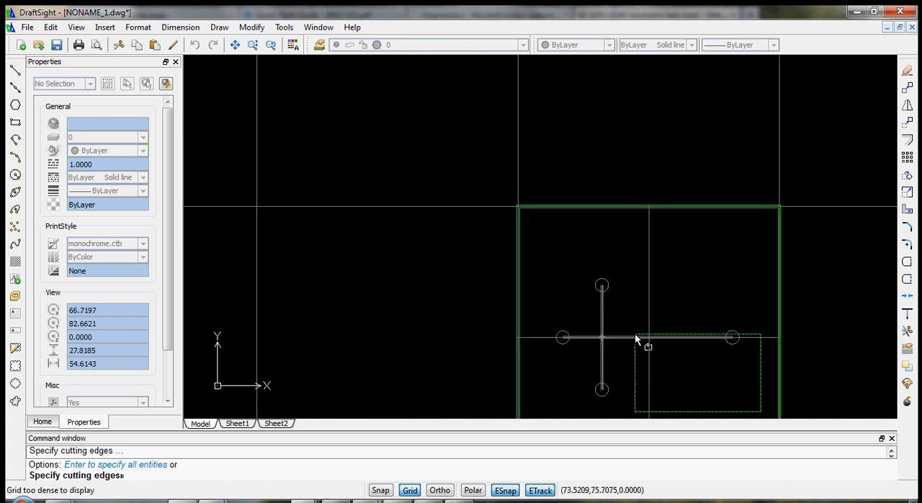
click(539, 250)
scroll(547, 260, up, 6)
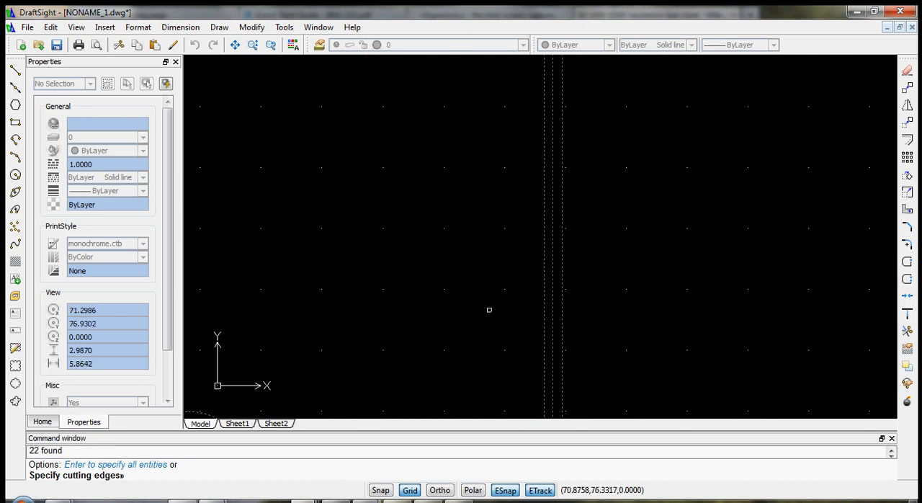
scroll(540, 262, down, 3)
scroll(562, 187, up, 5)
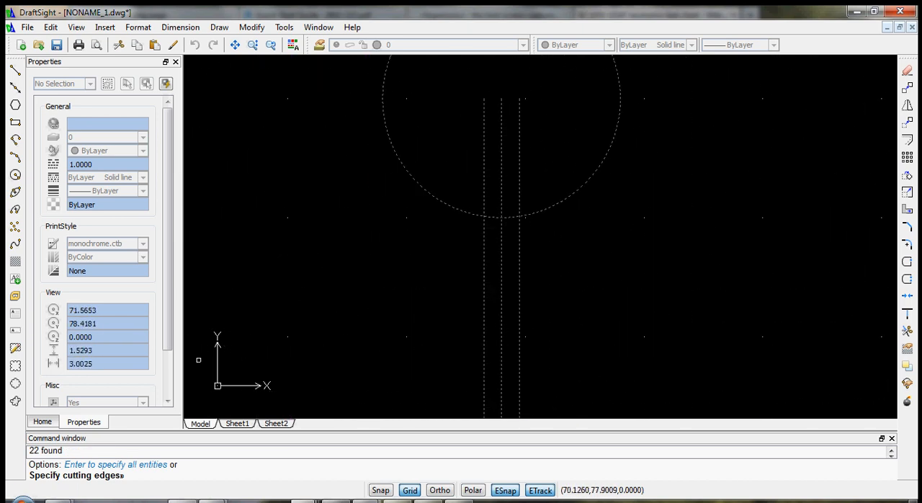
key(Return)
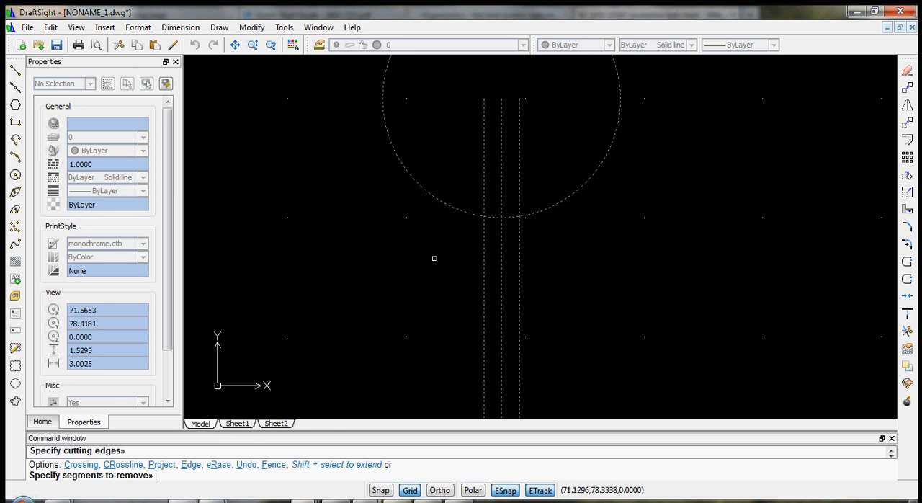
- Trim the upper end circle's arc across the channel mouth and the channel line ends inside that circle
click(512, 232)
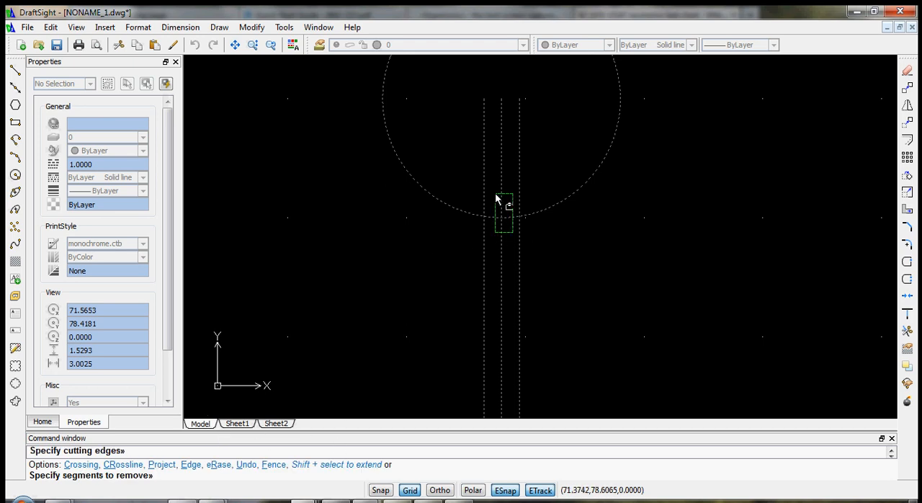
click(490, 177)
click(532, 142)
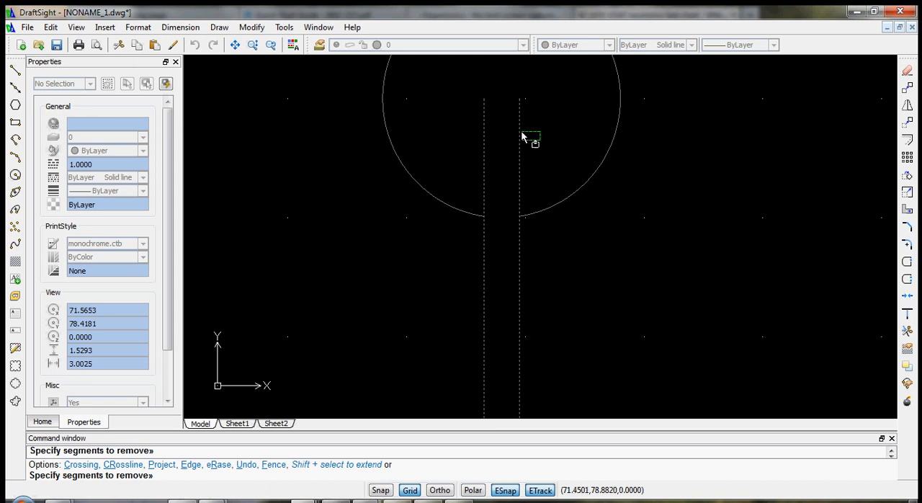
click(464, 88)
scroll(500, 252, down, 5)
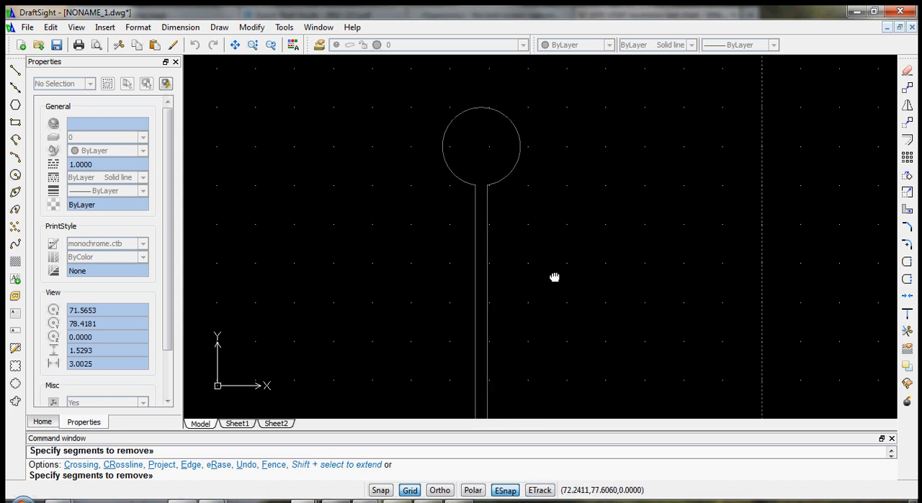
- Trim the channel line ends inside the left end circle and its arc across the channel mouth
middle_drag(553, 273, 562, 54)
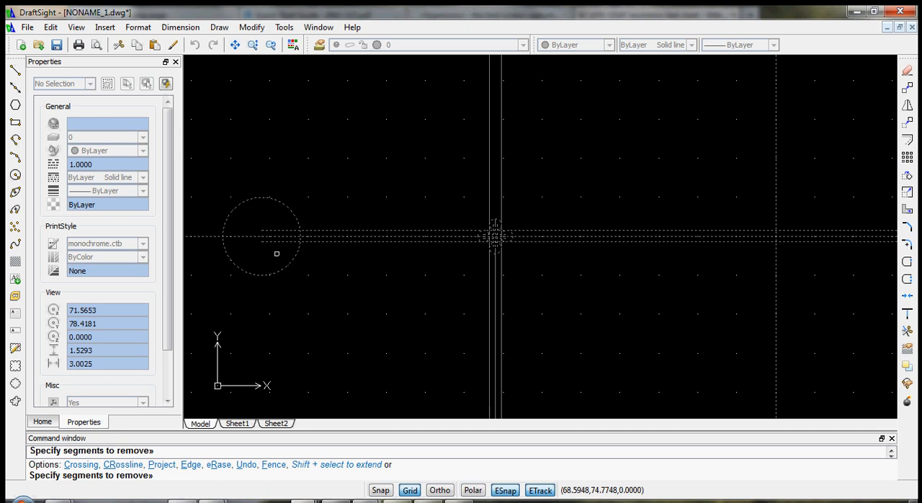
click(276, 237)
click(311, 239)
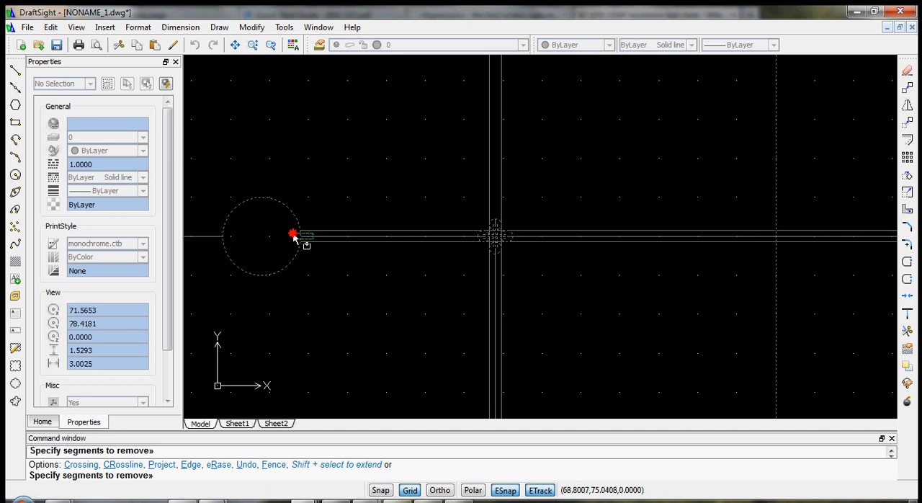
click(293, 233)
- Trim the outer halves of the four small tangent circles at the crossing, along with the center lines running through them
scroll(528, 260, up, 5)
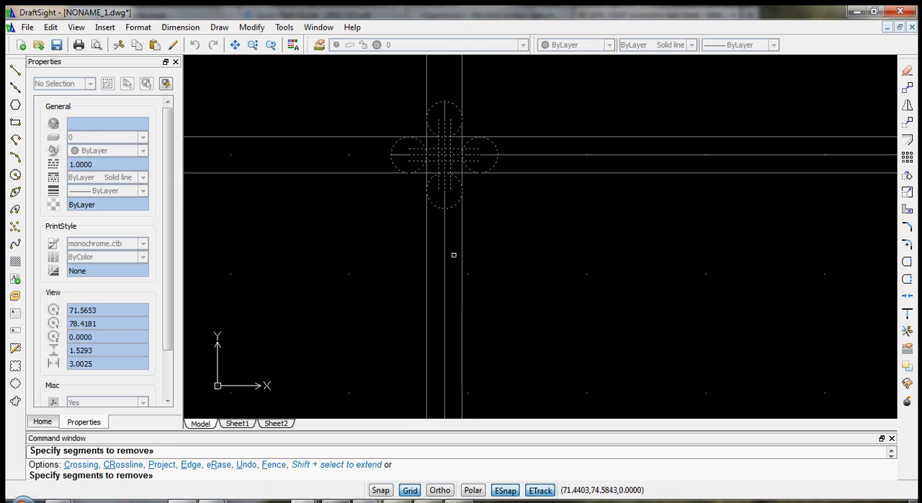
click(448, 210)
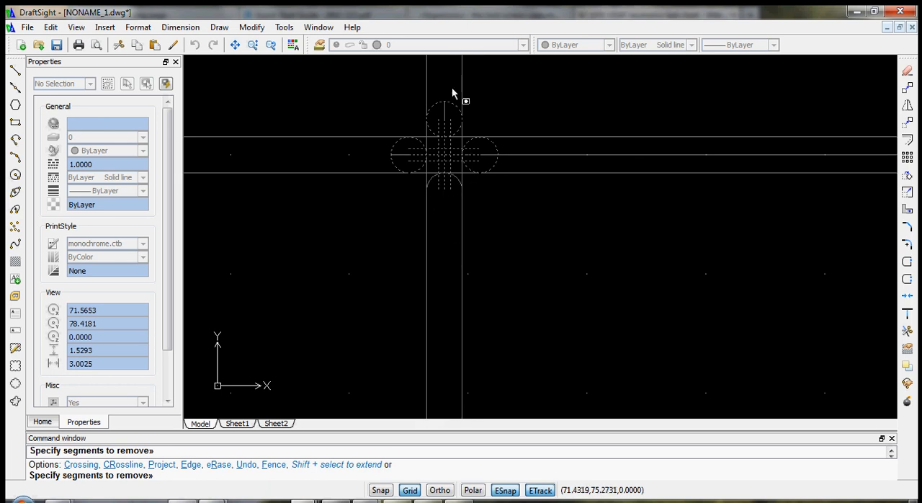
click(442, 128)
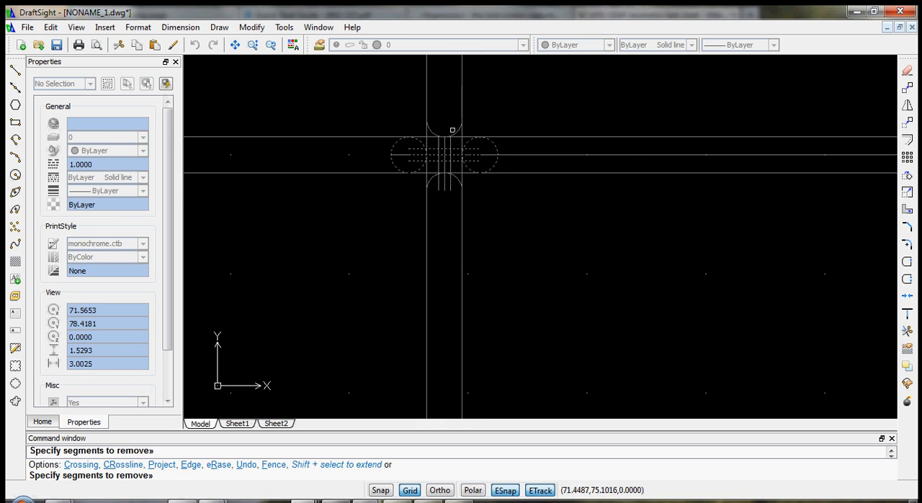
click(537, 155)
click(474, 161)
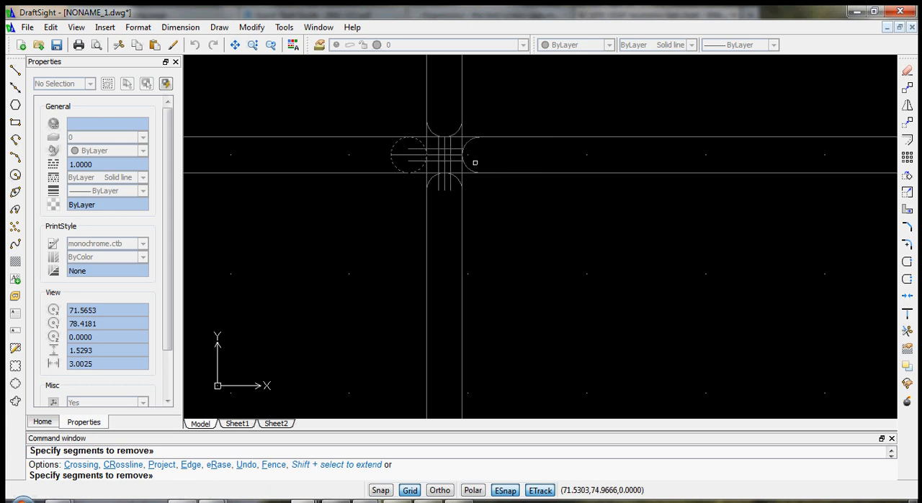
click(376, 142)
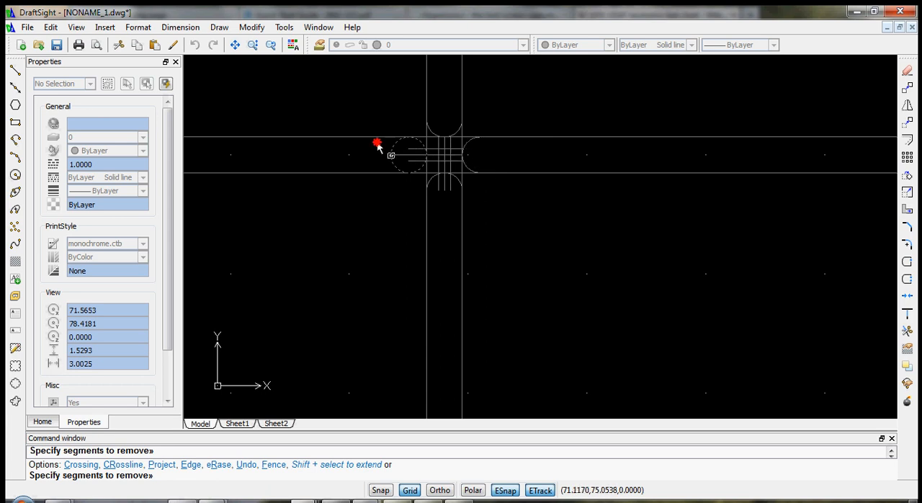
click(416, 164)
click(389, 151)
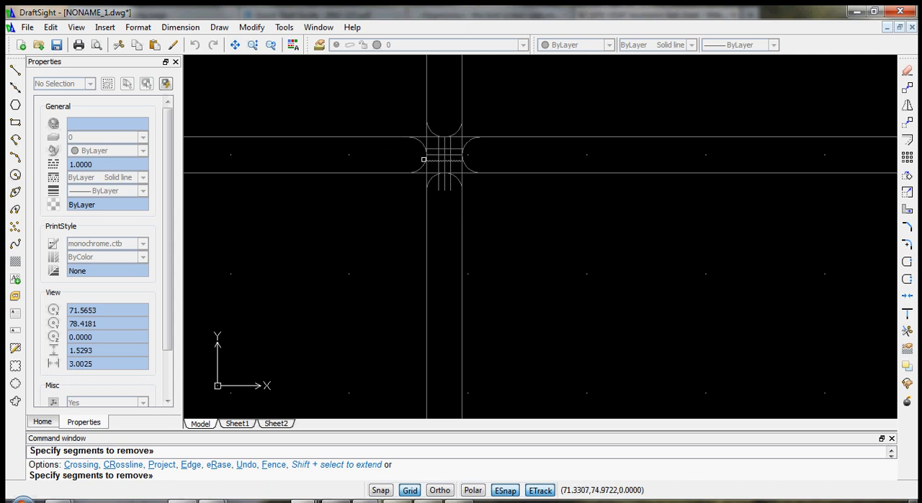
click(424, 138)
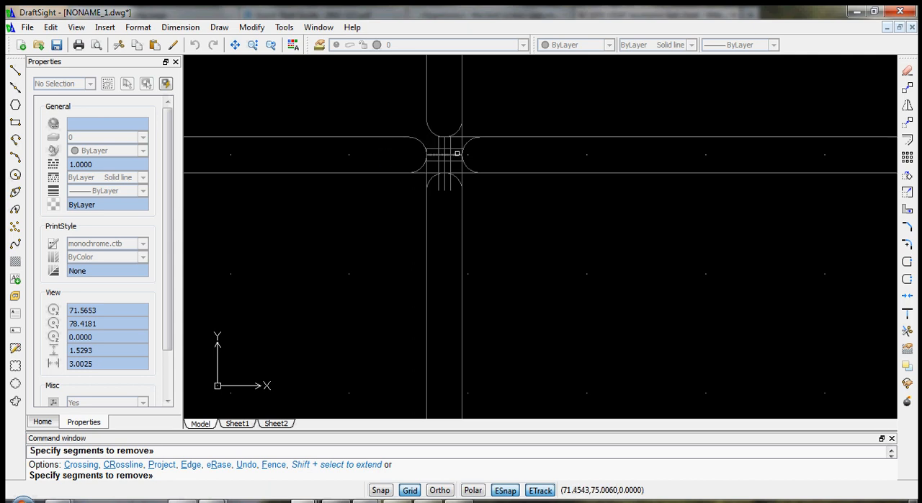
- Trim the channel outlines at the four corners of the crossing so the tangent arcs form the channel ends
click(466, 141)
scroll(497, 144, up, 6)
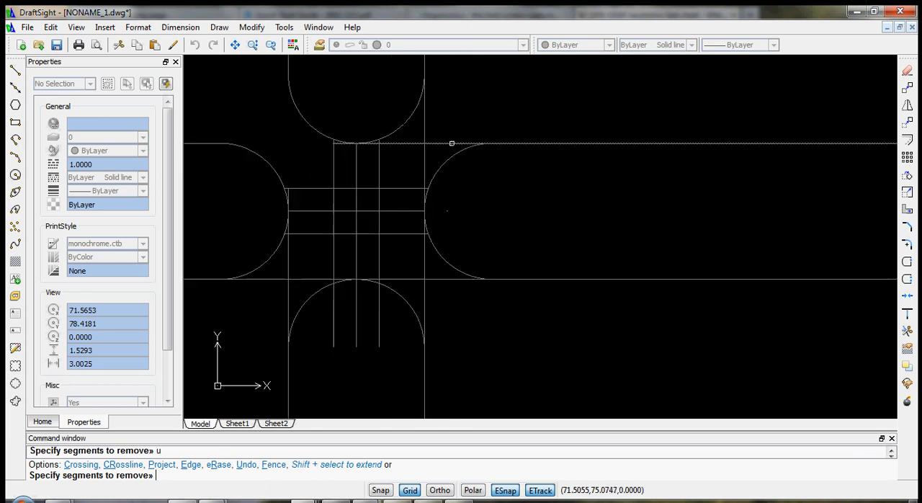
click(420, 141)
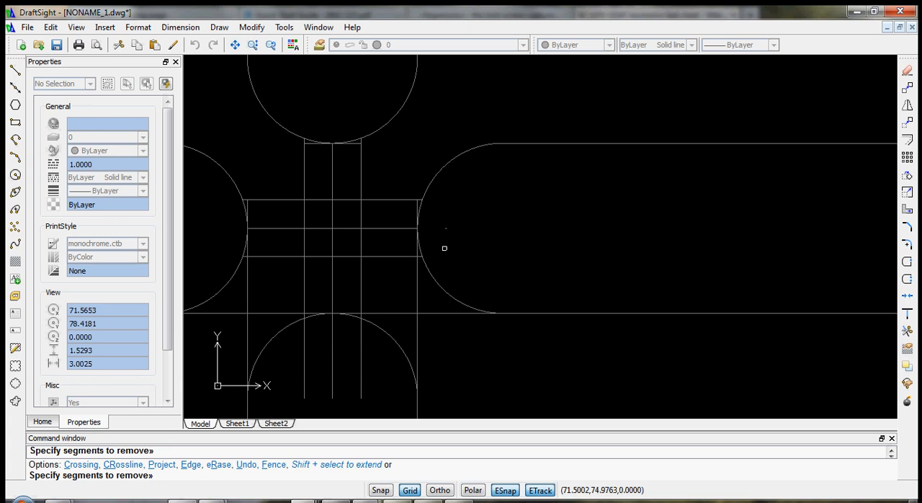
click(417, 306)
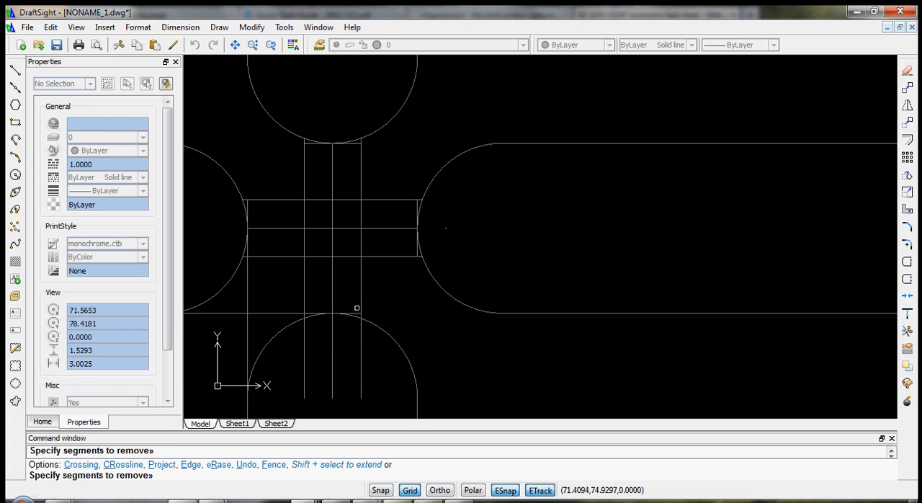
click(248, 310)
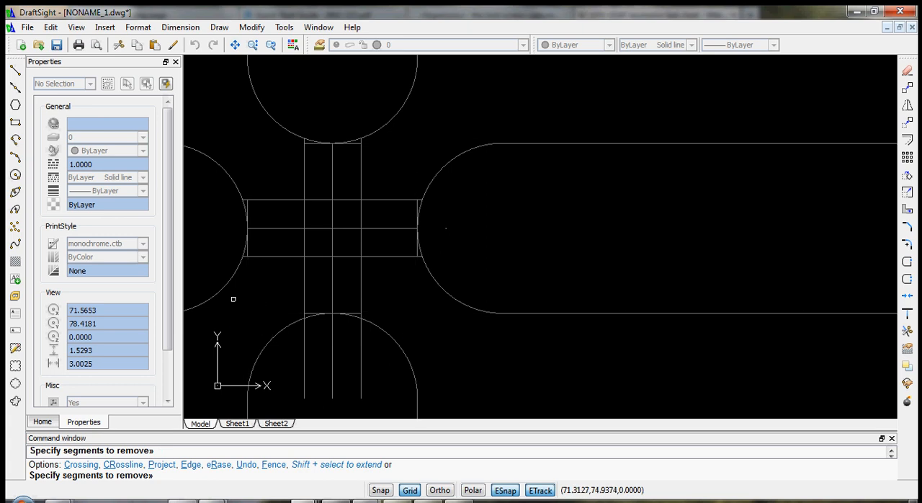
- Trim the arcs and line segments crossing the narrow vertical and horizontal passages, and the passage line ends inside the lower tangent arc
click(348, 337)
click(313, 124)
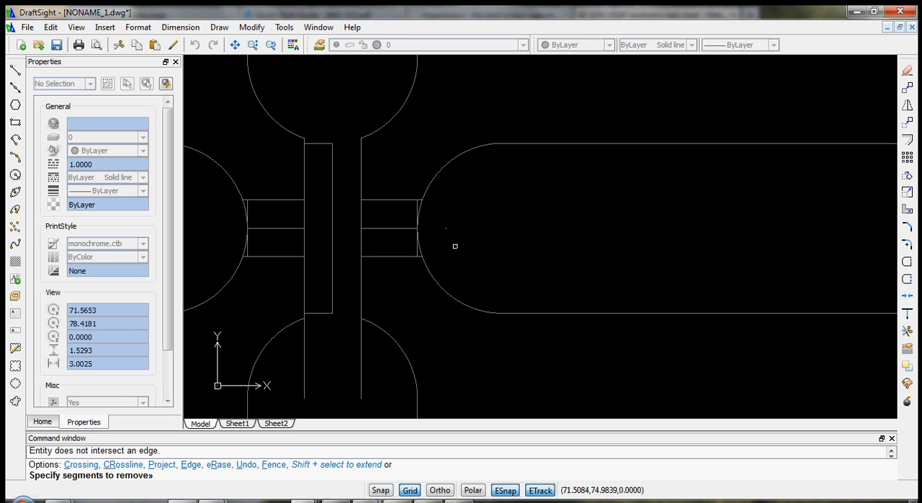
click(454, 246)
click(221, 208)
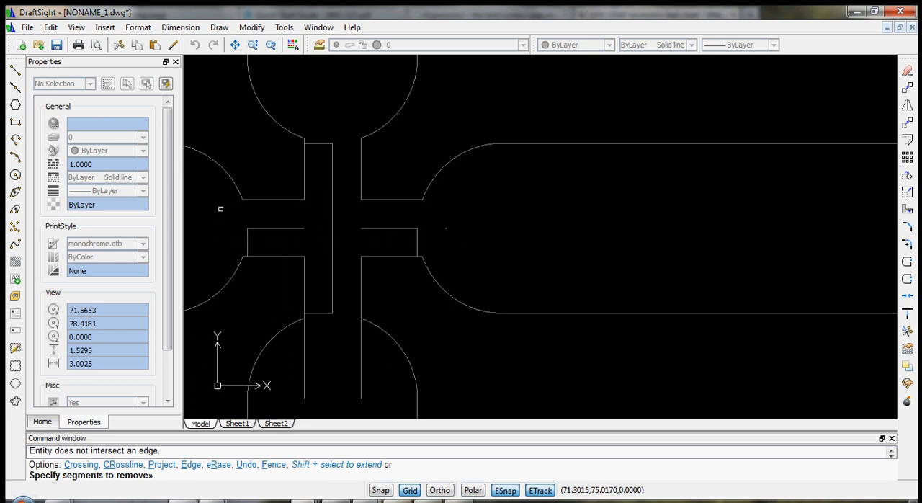
click(377, 395)
click(286, 348)
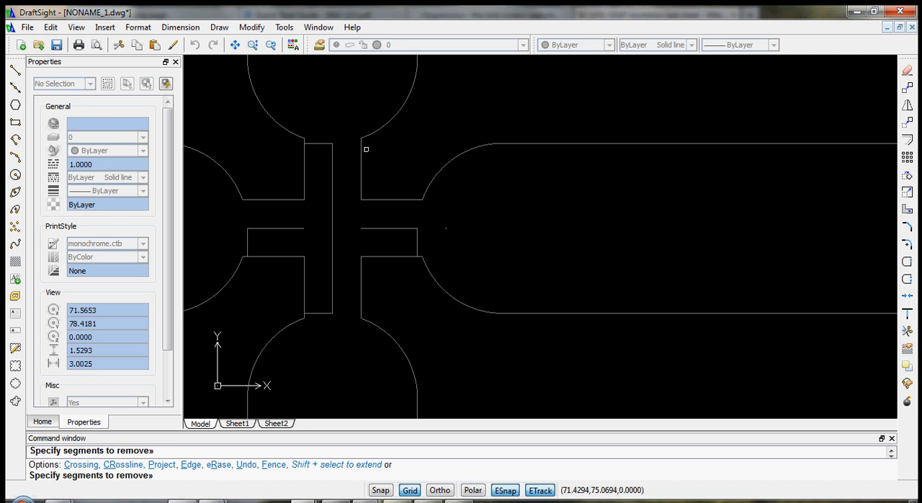
click(329, 175)
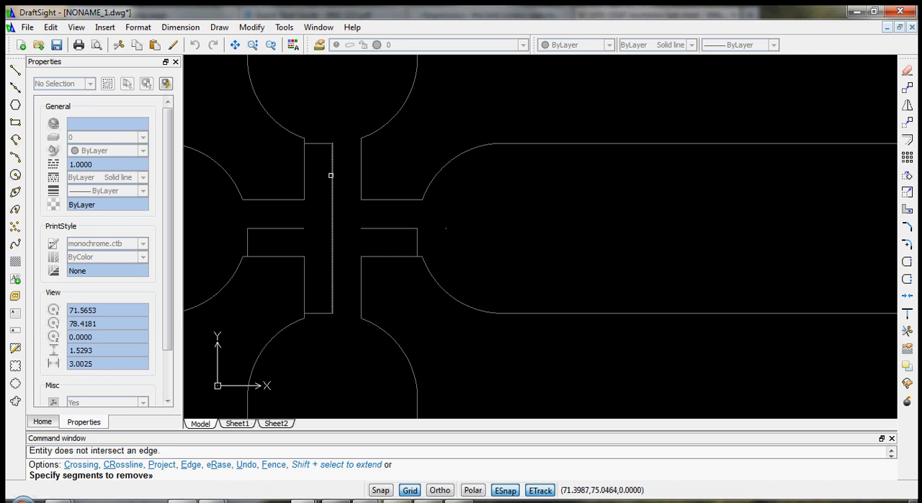
- Trim the channel line ends inside the right end circle and its arc across the channel mouth
scroll(361, 234, down, 2)
scroll(340, 324, down, 6)
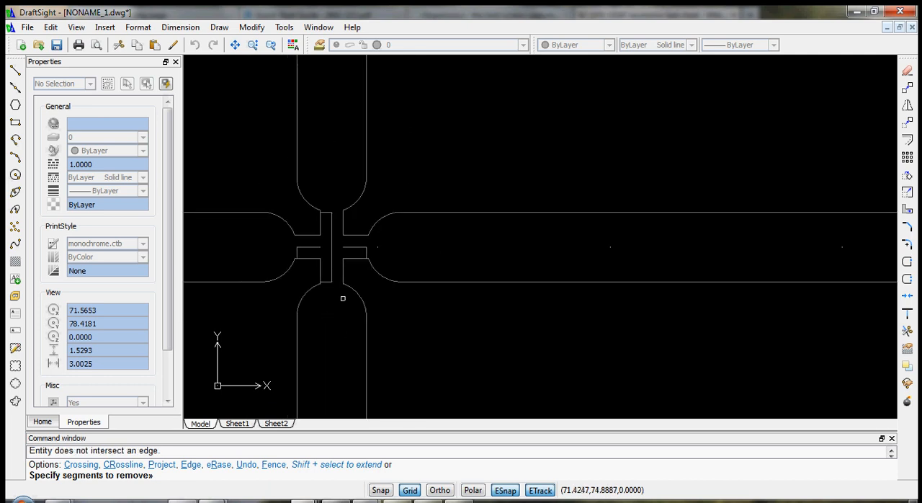
scroll(601, 282, up, 8)
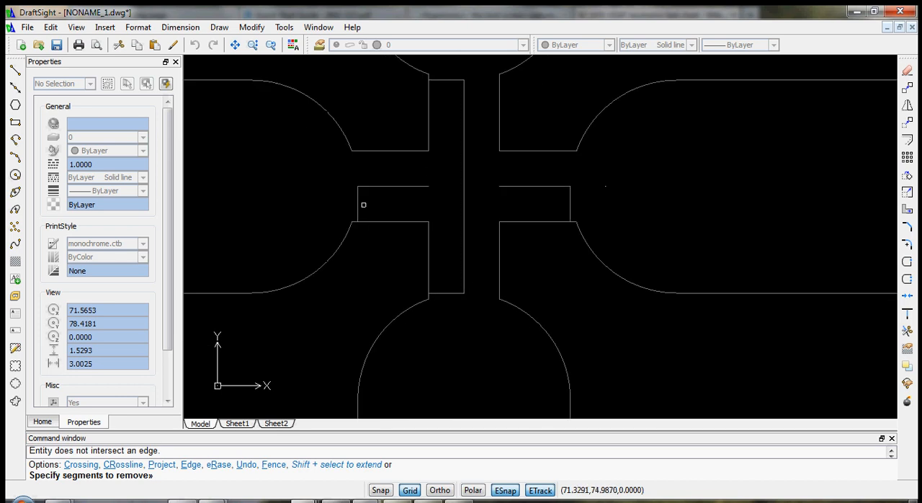
scroll(659, 339, down, 5)
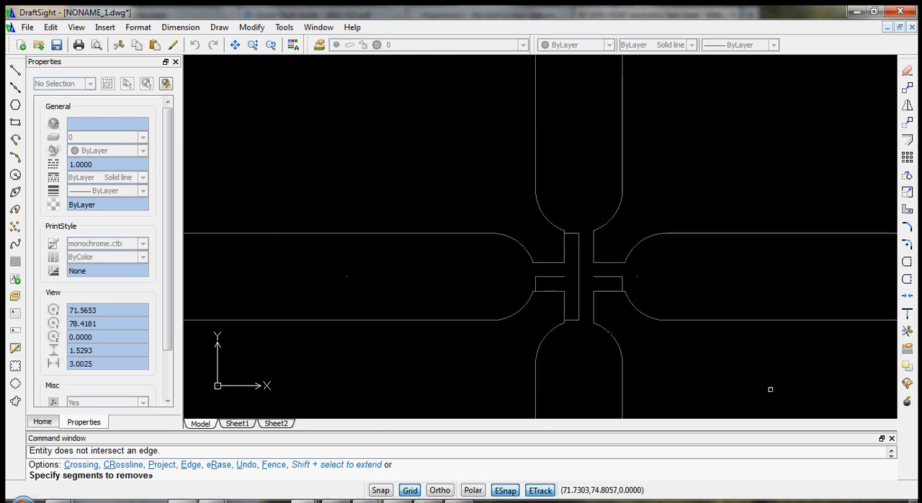
middle_drag(779, 345, 338, 226)
scroll(629, 222, up, 1)
middle_drag(832, 228, 434, 253)
scroll(433, 252, down, 4)
scroll(809, 237, down, 4)
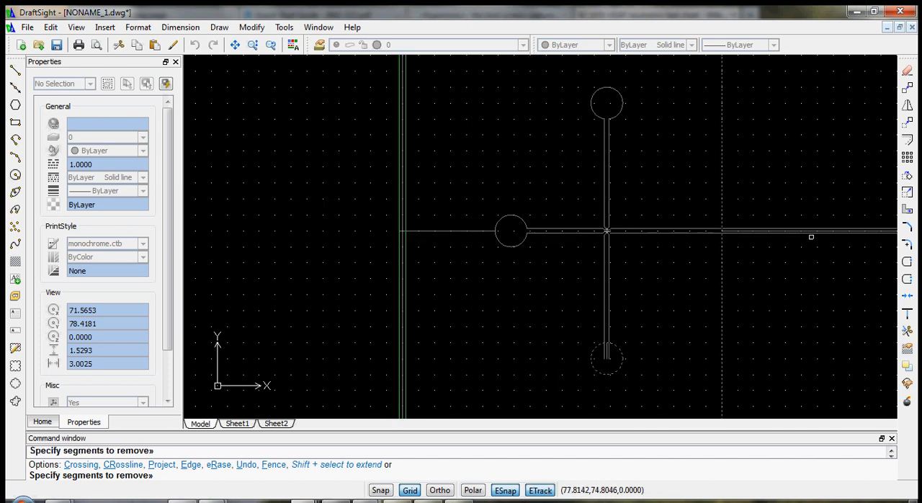
middle_drag(833, 239, 367, 249)
scroll(403, 240, up, 3)
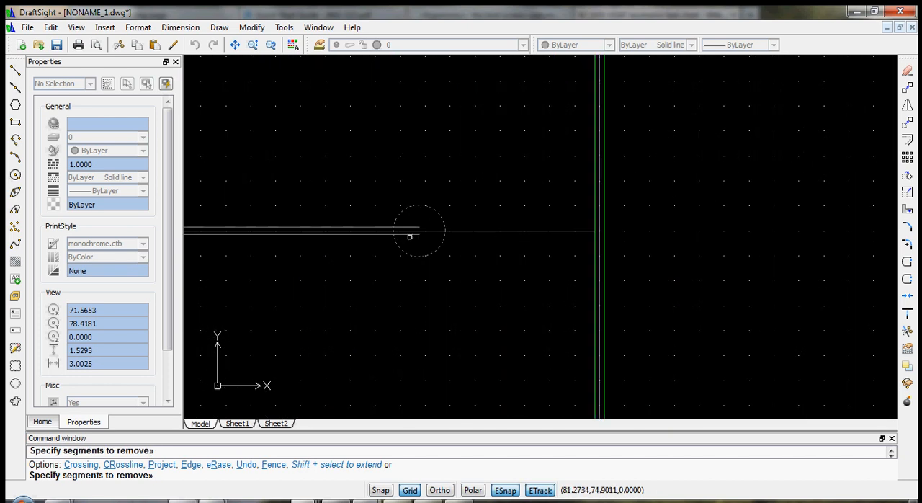
scroll(412, 234, up, 5)
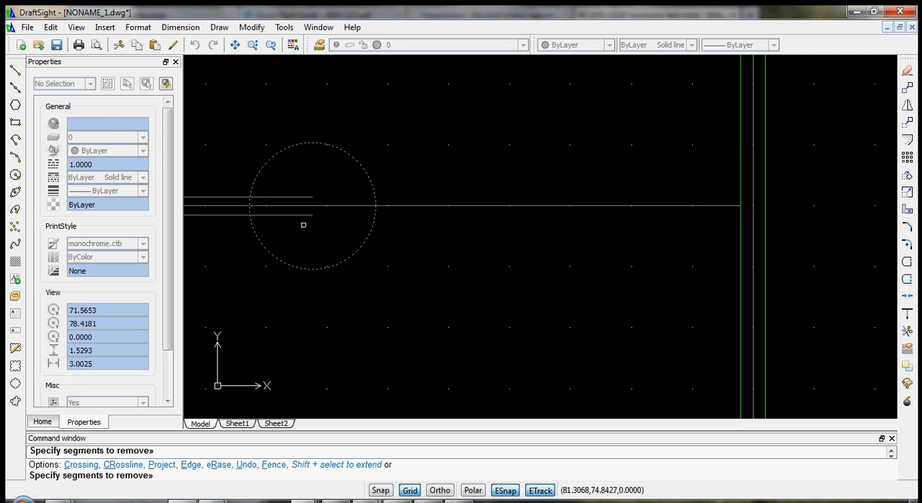
drag(303, 225, 277, 182)
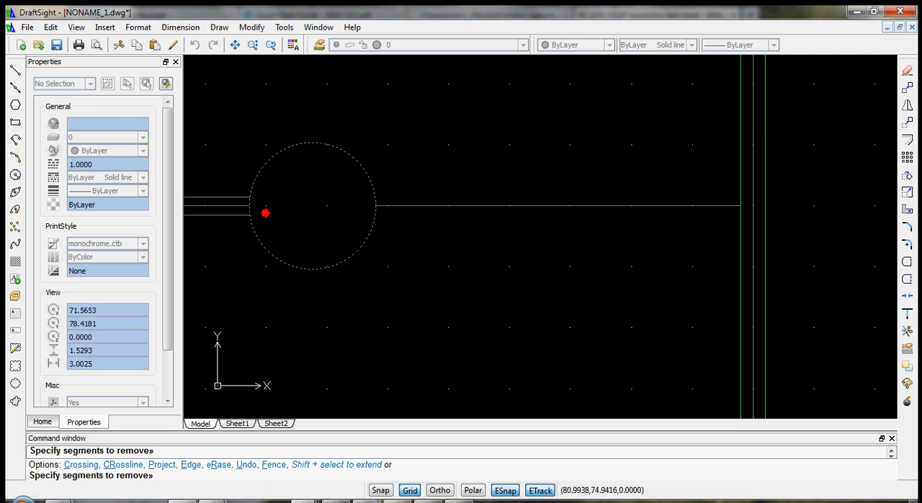
click(248, 201)
- Trim the channel's side line ends inside the lower end circle and its arc across the channel mouth
scroll(268, 289, down, 5)
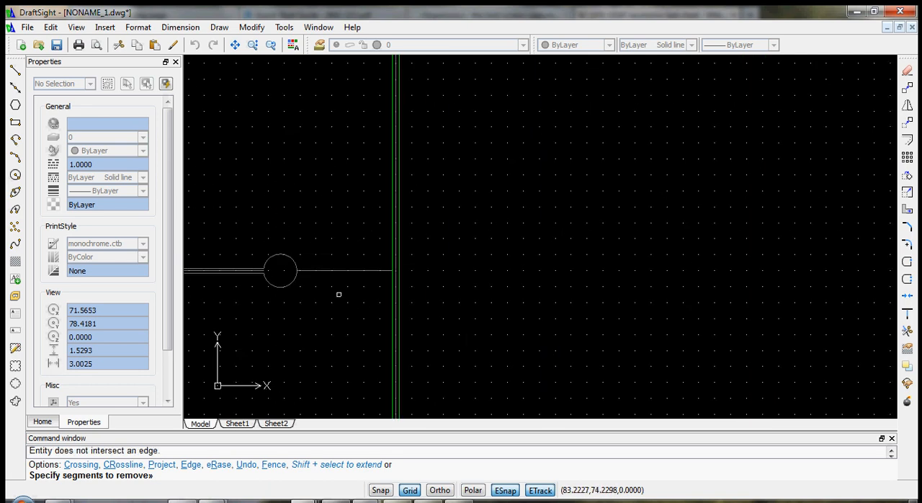
middle_drag(307, 313, 681, 157)
scroll(360, 249, up, 5)
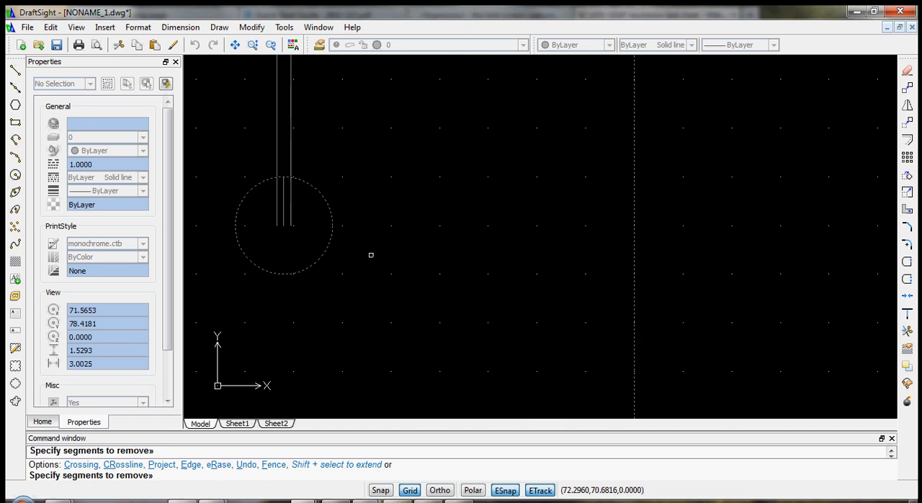
drag(316, 216, 246, 152)
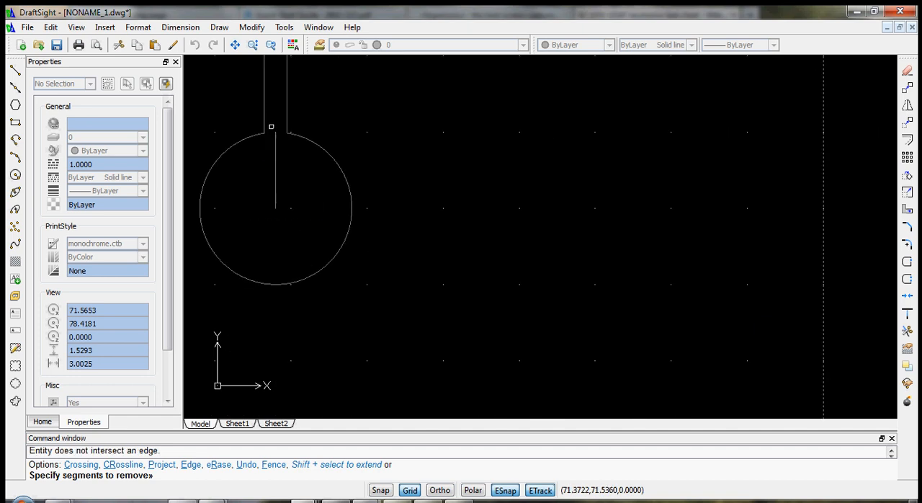
scroll(281, 204, down, 5)
scroll(283, 204, up, 3)
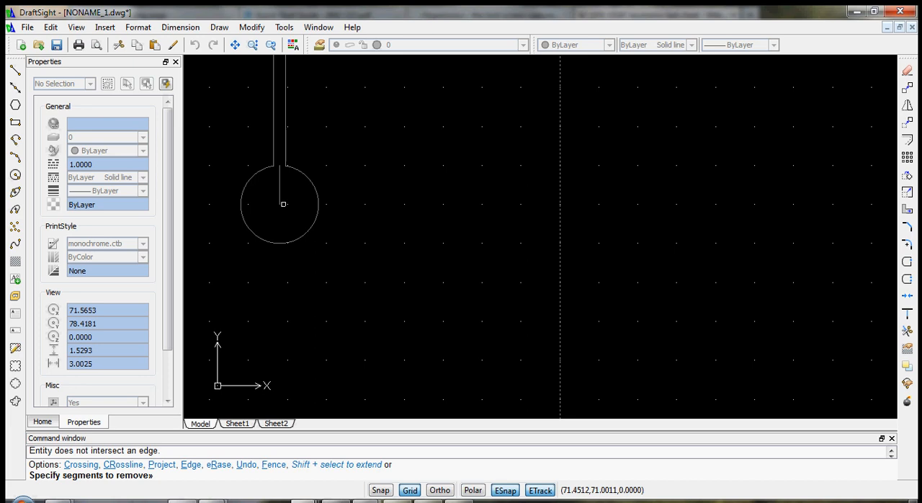
- End the trimming and delete the leftover centre line inside the lower end circle
scroll(278, 193, down, 2)
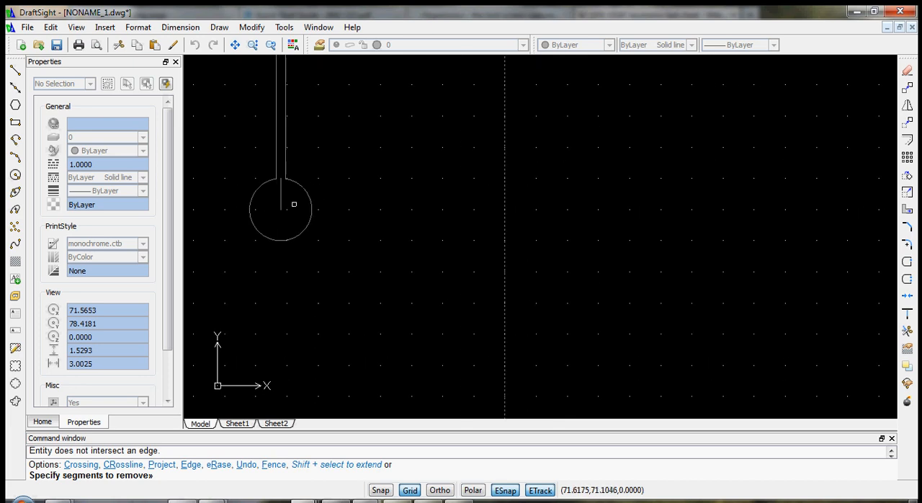
scroll(294, 202, up, 4)
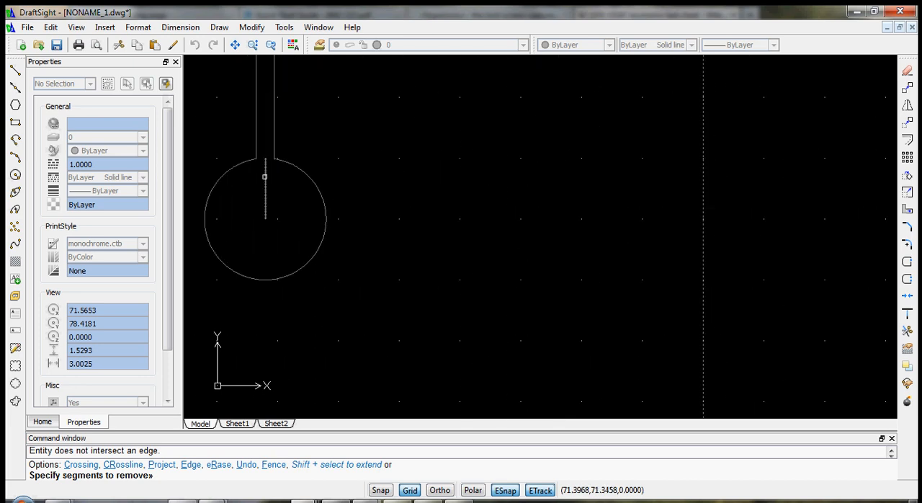
key(Escape)
click(280, 210)
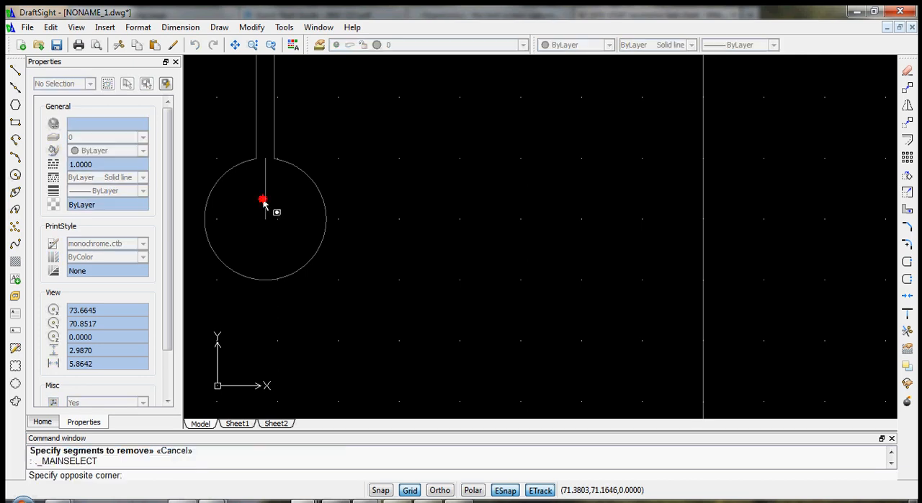
click(266, 203)
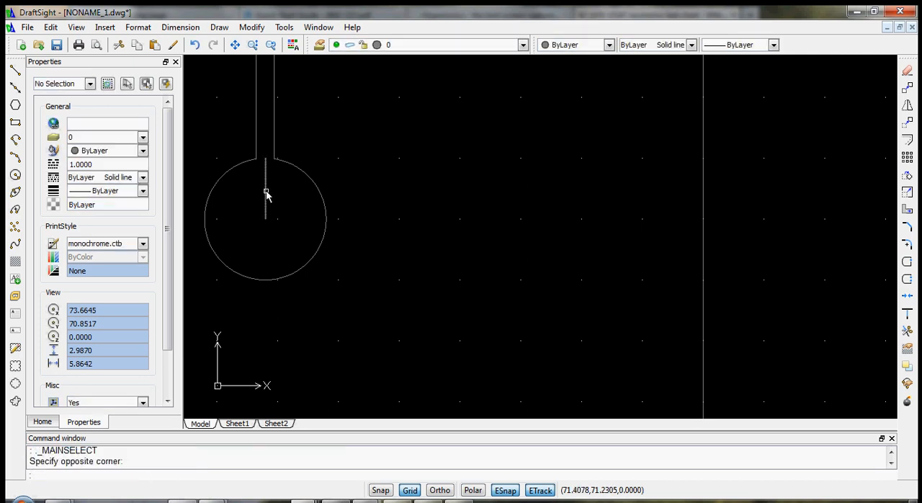
key(Delete)
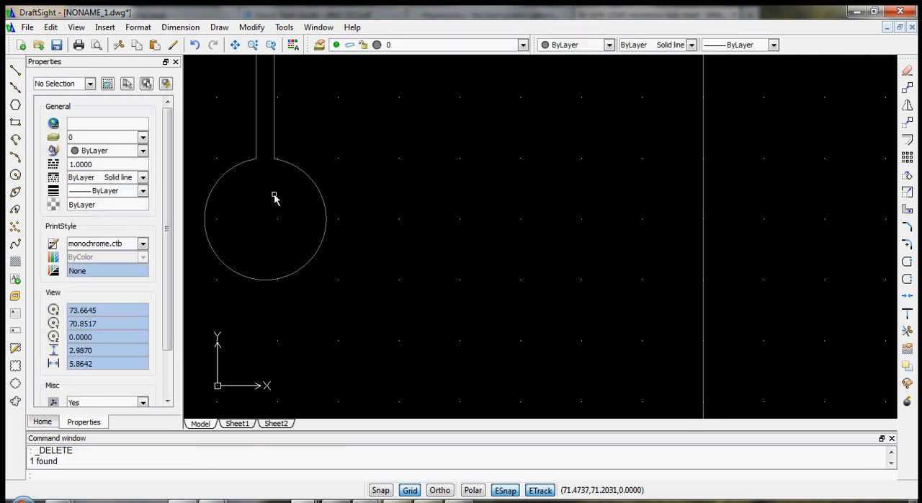
- Delete the leftover short line segments inside the channel crossing, both across the horizontal passage and along the vertical passage
scroll(274, 200, down, 6)
scroll(278, 115, up, 10)
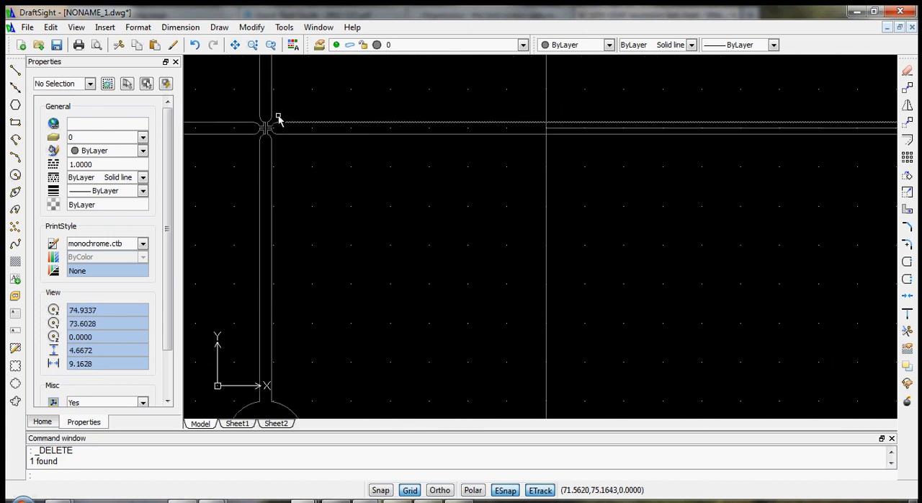
click(286, 153)
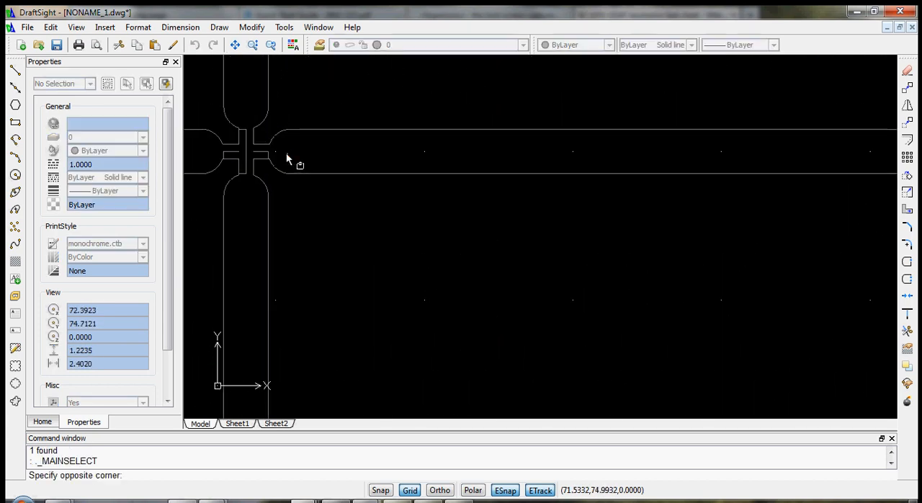
click(217, 152)
key(Delete)
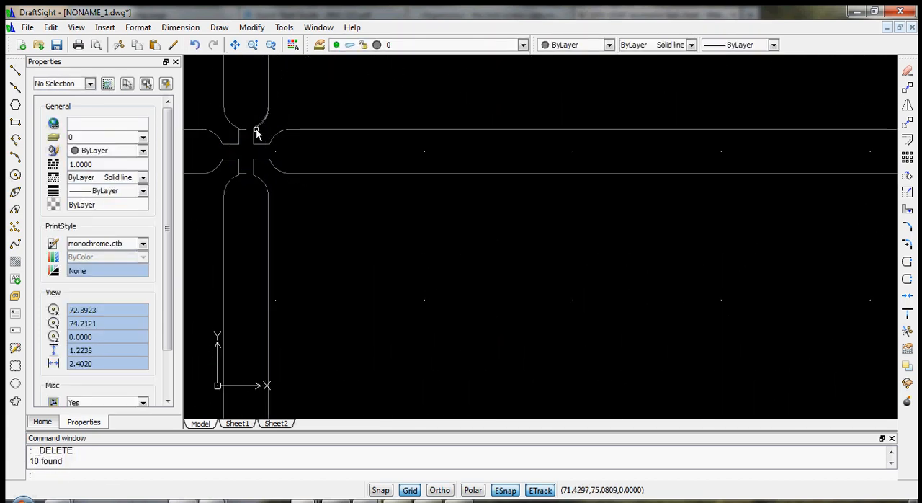
click(250, 115)
click(244, 200)
key(Delete)
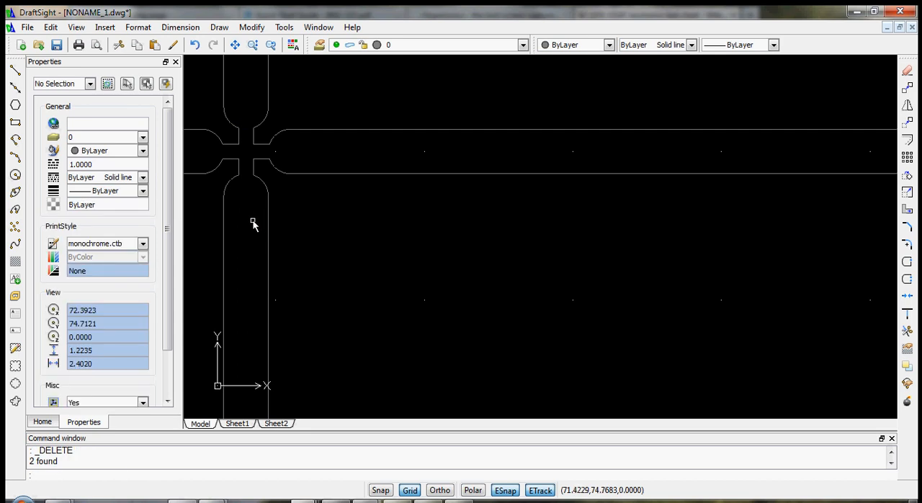
- Delete the centre line running outward from the right end circle and the one inside the long horizontal channel
scroll(250, 227, down, 4)
scroll(250, 227, down, 3)
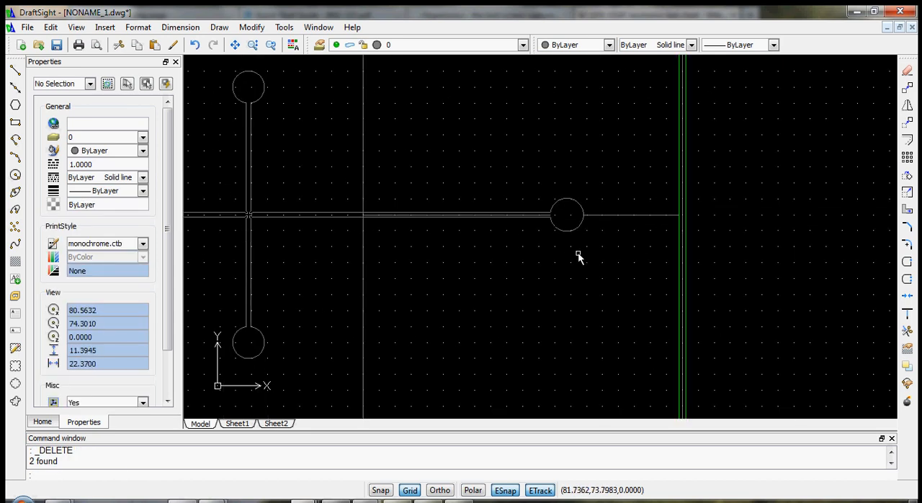
scroll(579, 256, up, 1)
click(604, 204)
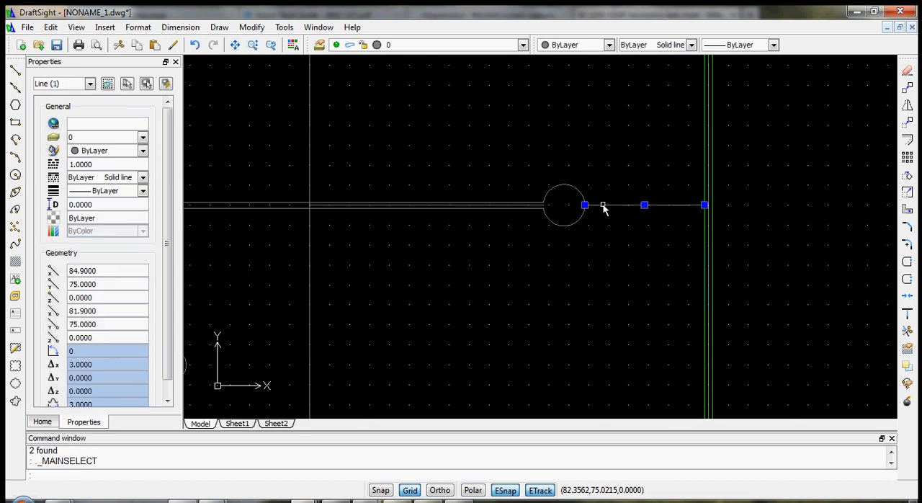
key(Delete)
click(453, 205)
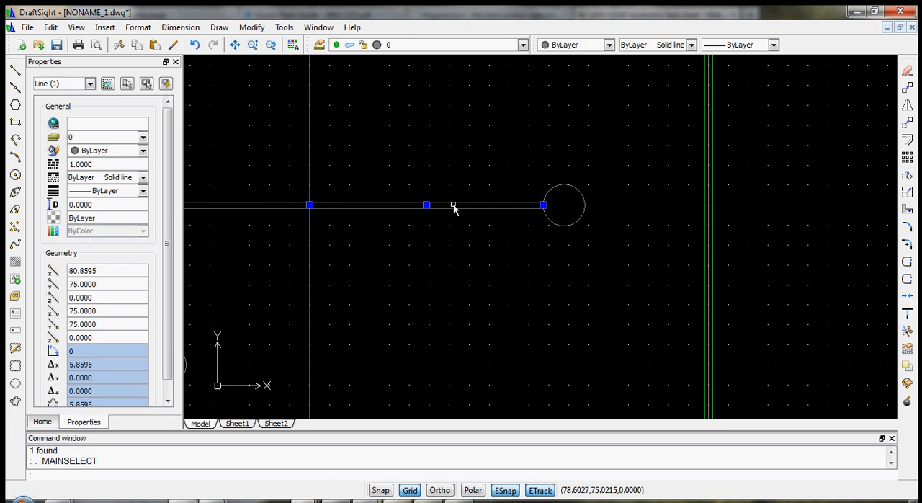
key(Delete)
key(Escape)
- Delete the vertical construction line crossing the long horizontal channel and the line running outward from the left end circle
scroll(339, 205, up, 5)
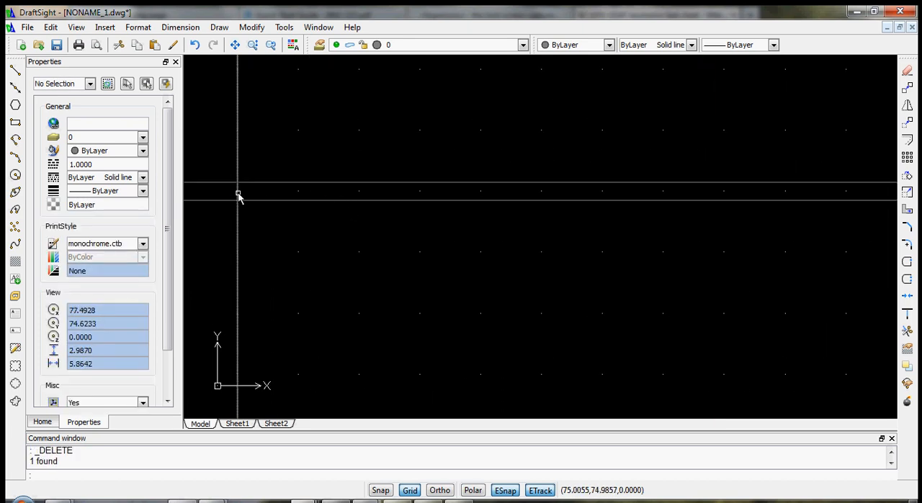
scroll(245, 206, down, 6)
scroll(301, 273, down, 2)
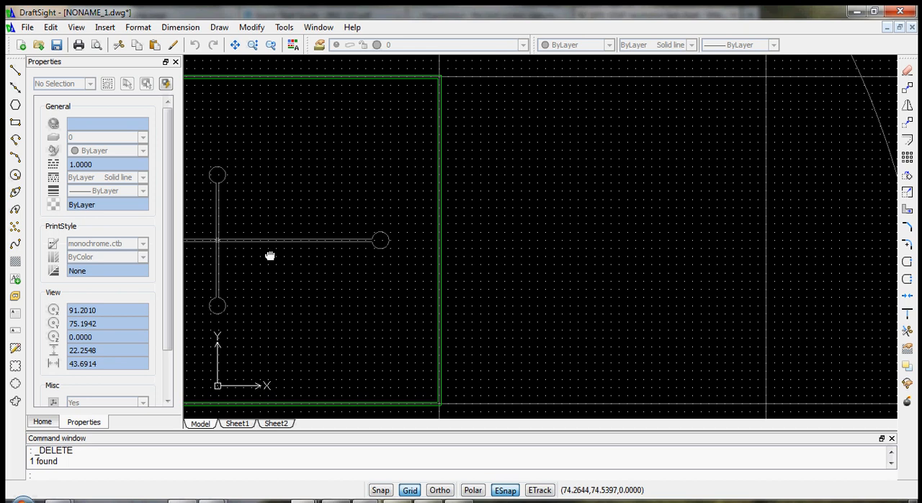
middle_drag(270, 254, 531, 239)
scroll(504, 241, up, 3)
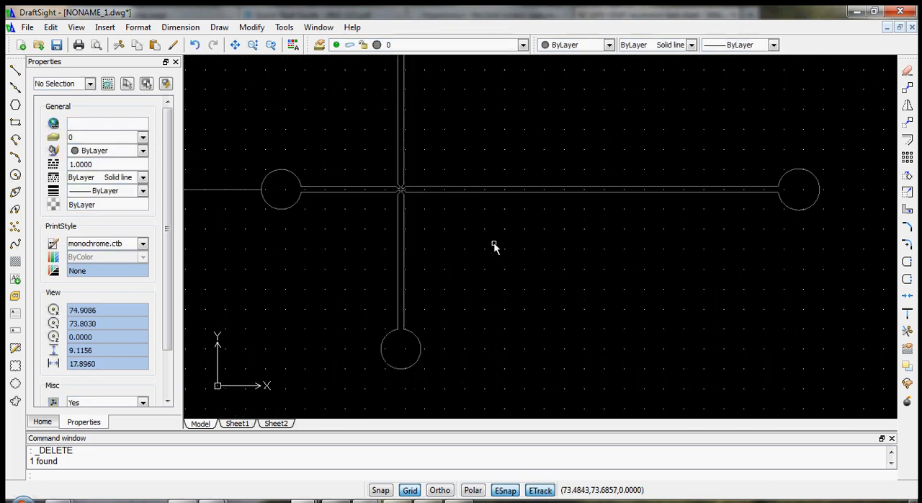
click(257, 190)
key(Delete)
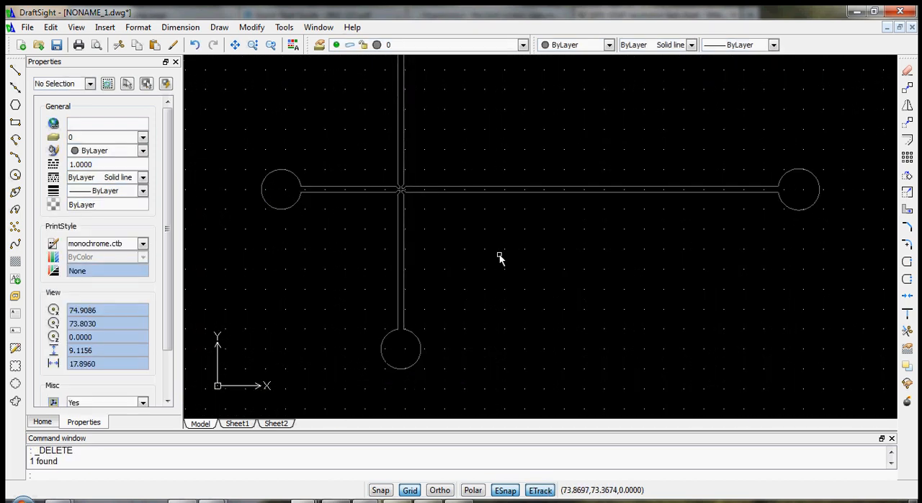
- Move the entire channel outline with its four end circles to the Print layer and clear the selection
click(812, 376)
scroll(261, 87, up, 3)
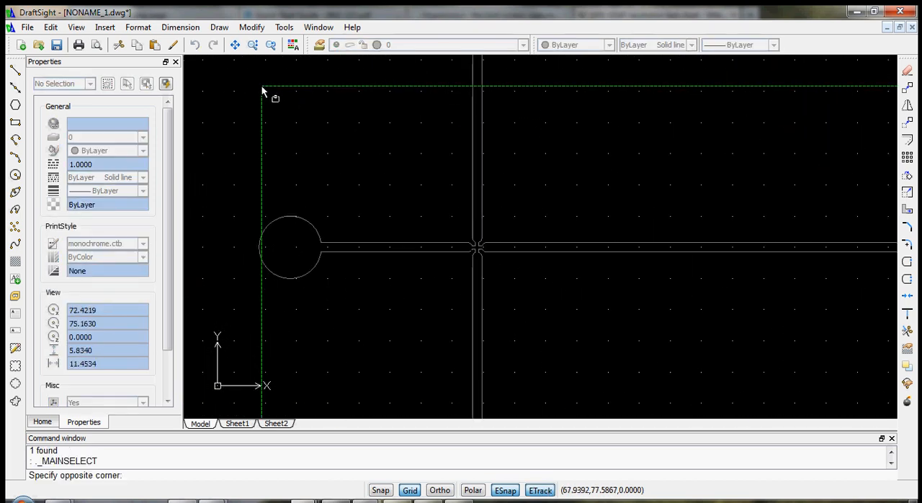
scroll(260, 101, down, 7)
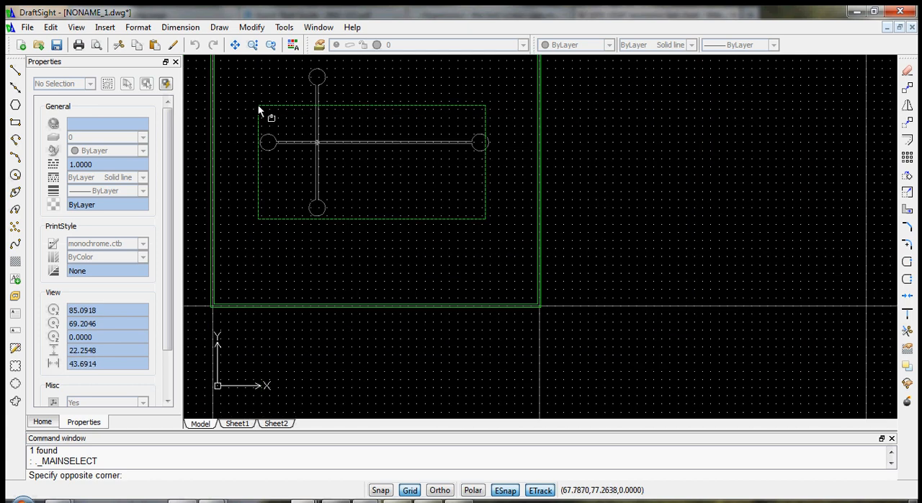
click(244, 65)
click(154, 137)
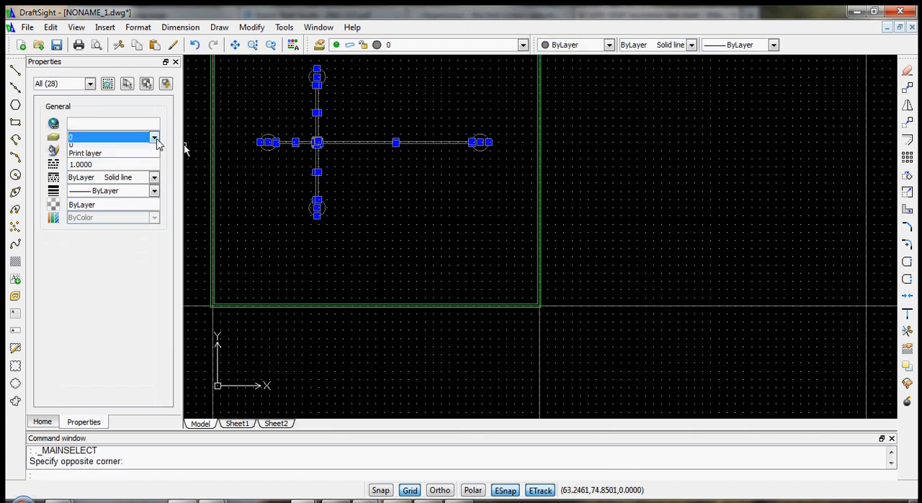
click(133, 157)
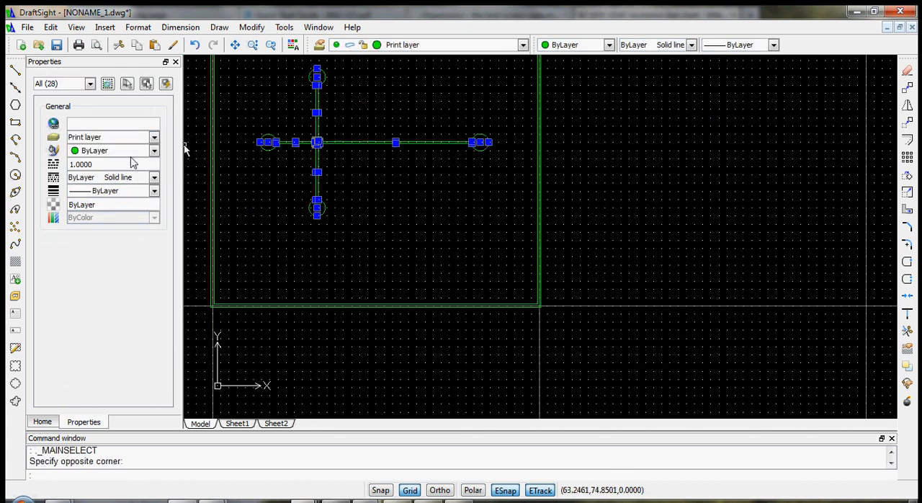
click(399, 193)
key(Escape)
key(Escape)
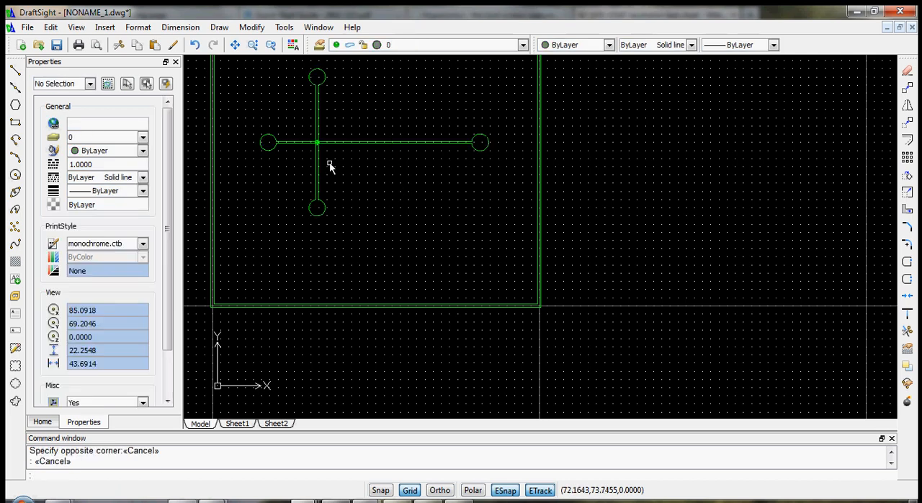
- Select the entire channel outline and check which entity types the selection contains
scroll(332, 162, up, 4)
mouse_move(257, 86)
middle_down()
mouse_move(389, 214)
mouse_move(397, 205)
middle_up()
scroll(409, 199, up, 4)
scroll(409, 199, down, 6)
scroll(512, 186, down, 2)
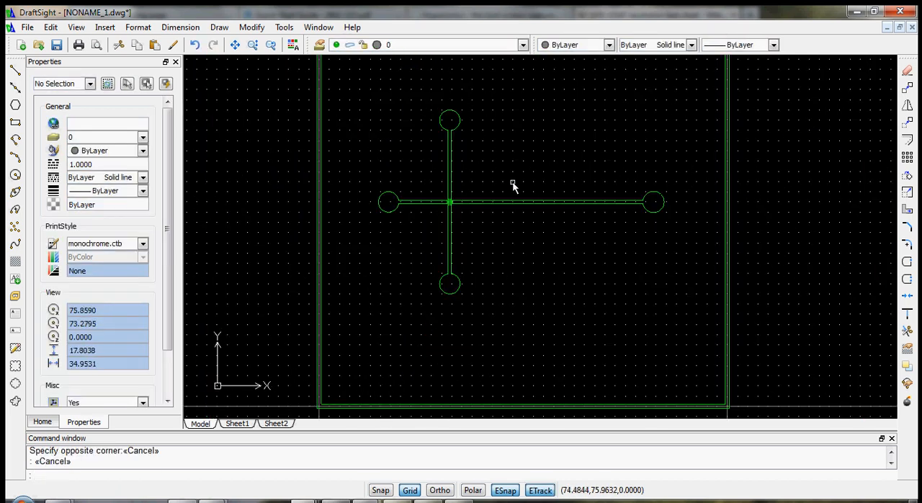
scroll(541, 193, up, 1)
click(730, 334)
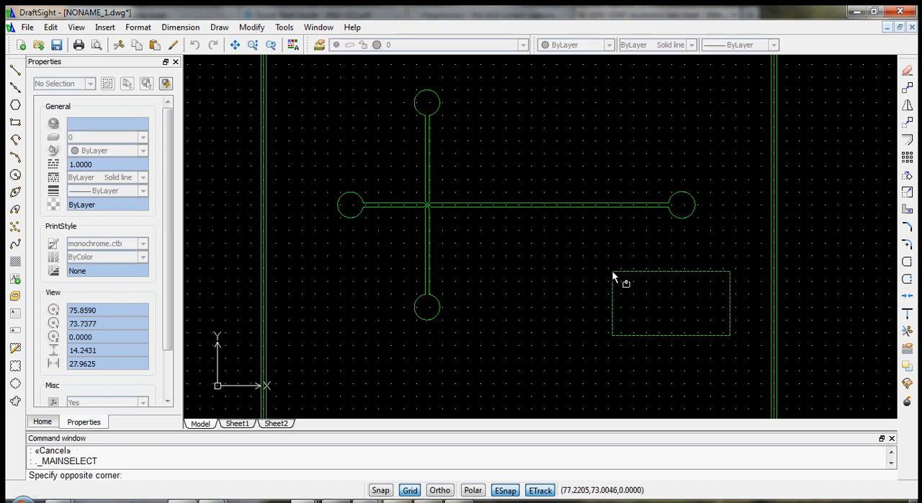
click(300, 81)
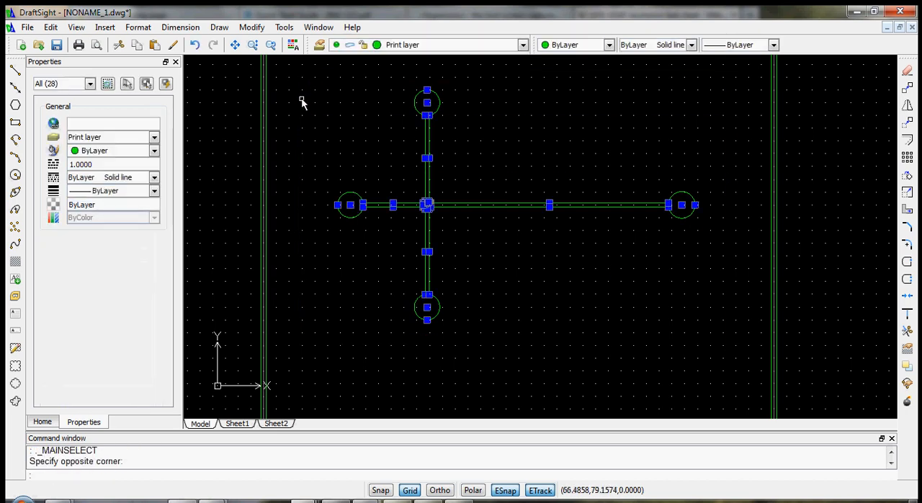
click(90, 84)
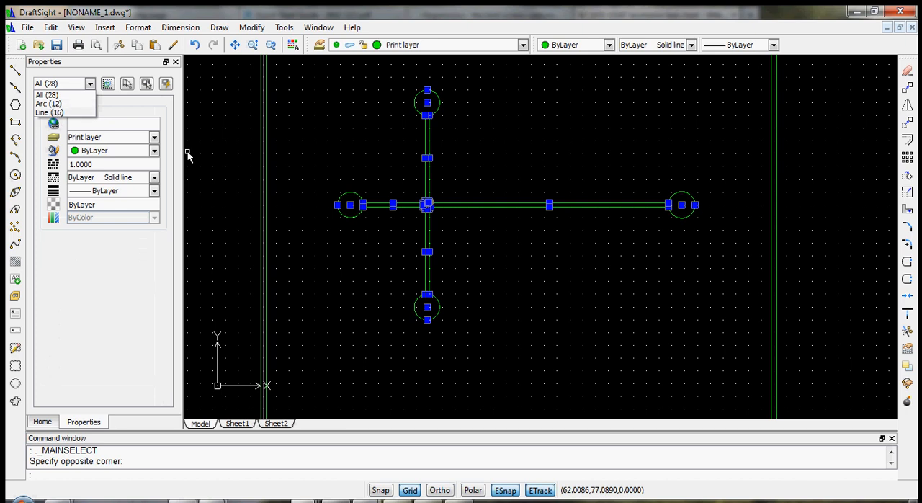
scroll(496, 77, down, 2)
scroll(561, 155, up, 3)
scroll(477, 140, down, 3)
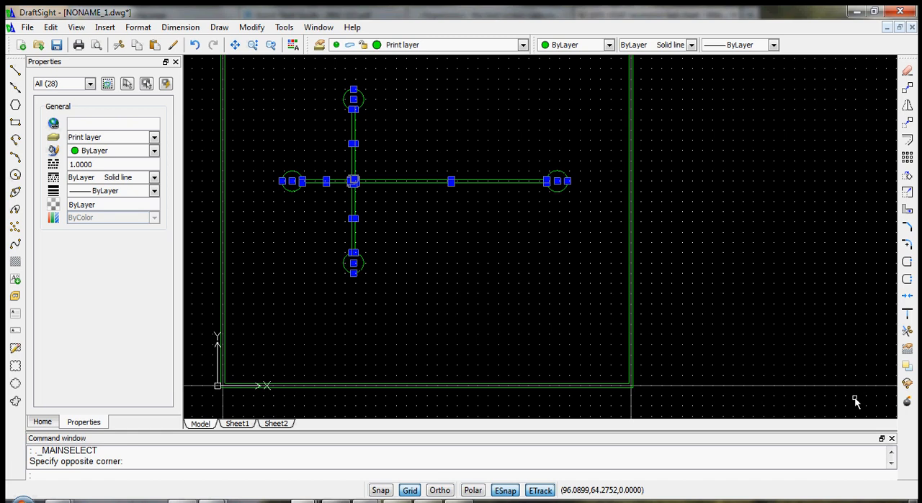
- Convert the selected lines and arcs of the channel outline to polylines with Edit PolyLine and exit the command
click(906, 385)
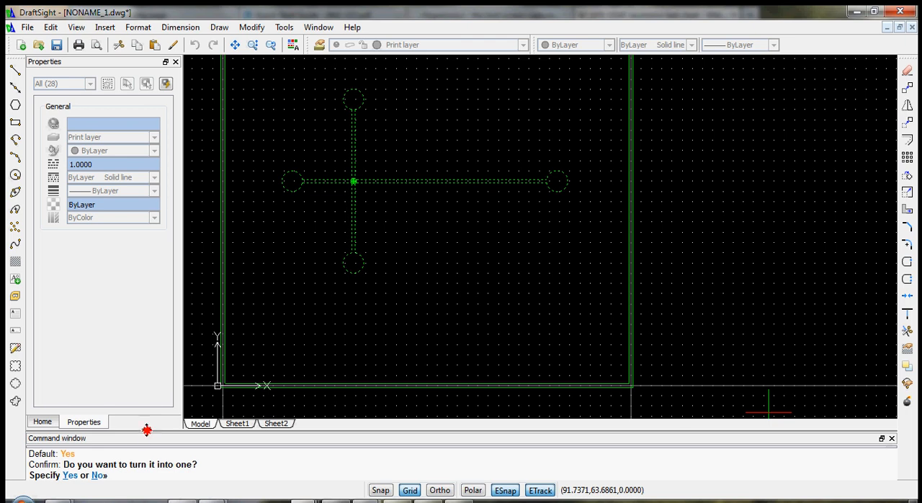
drag(146, 430, 143, 417)
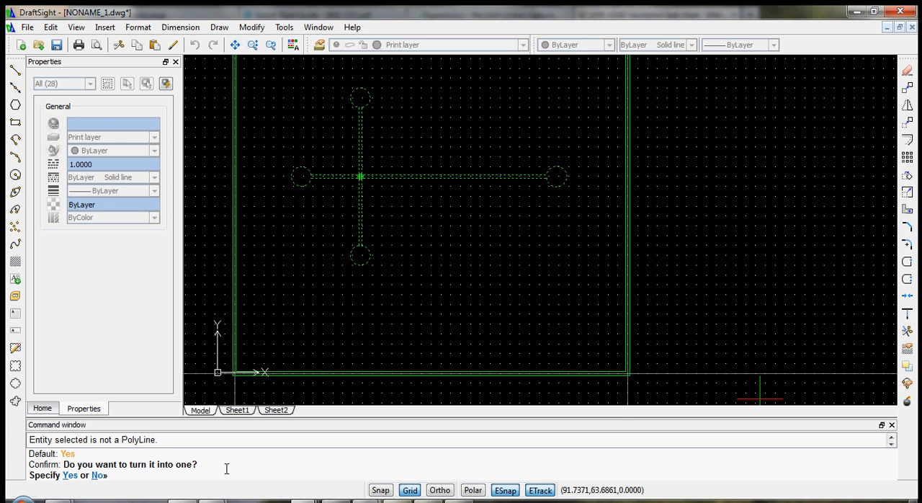
text(y)
key(Return)
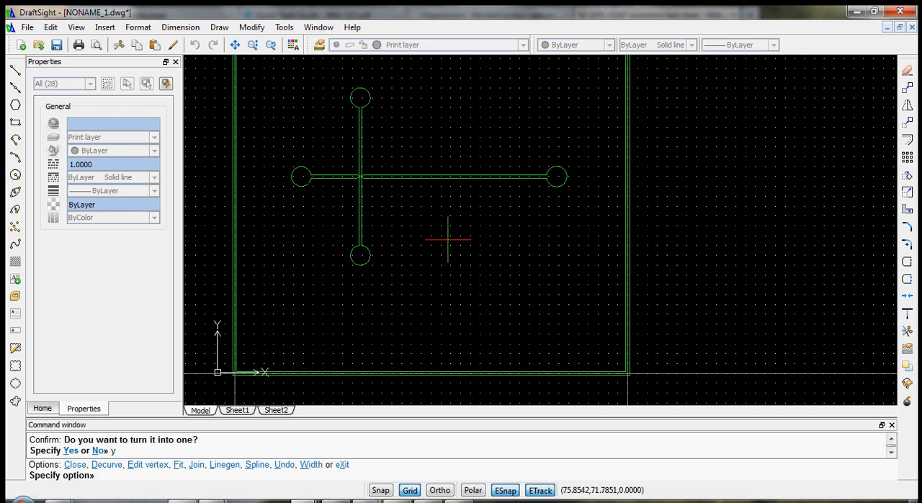
key(Return)
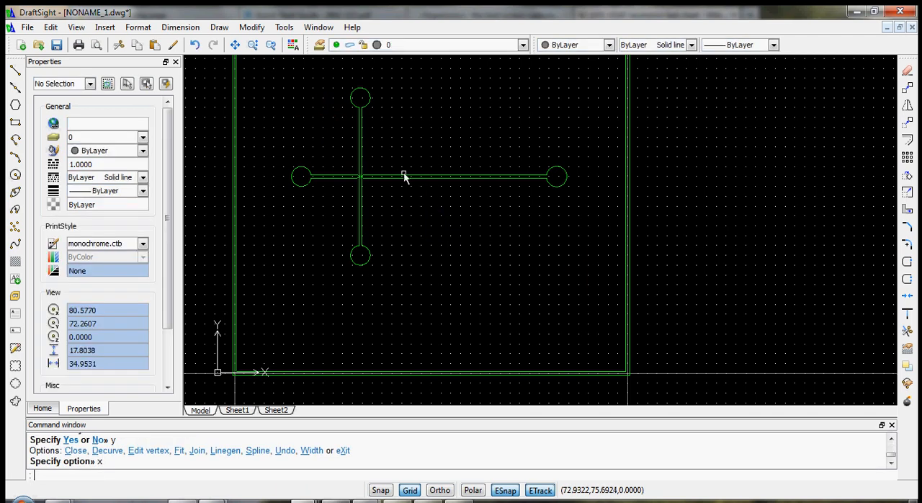
- Reselect the entire channel outline and examine its entity type, its Yes/No polyline property and the crossing
click(278, 83)
click(587, 283)
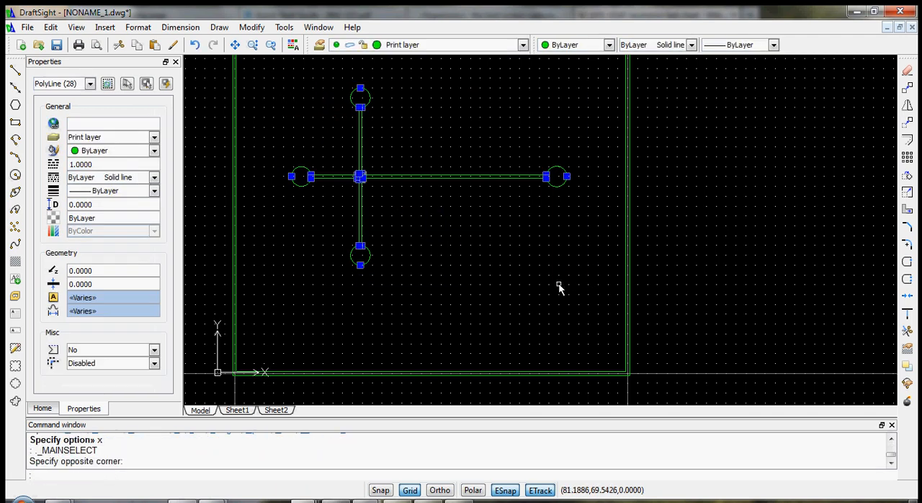
click(90, 85)
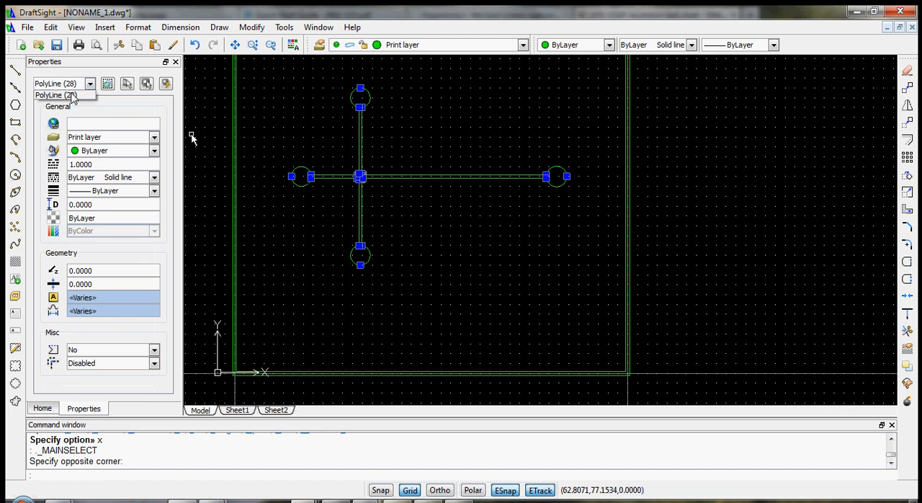
click(72, 96)
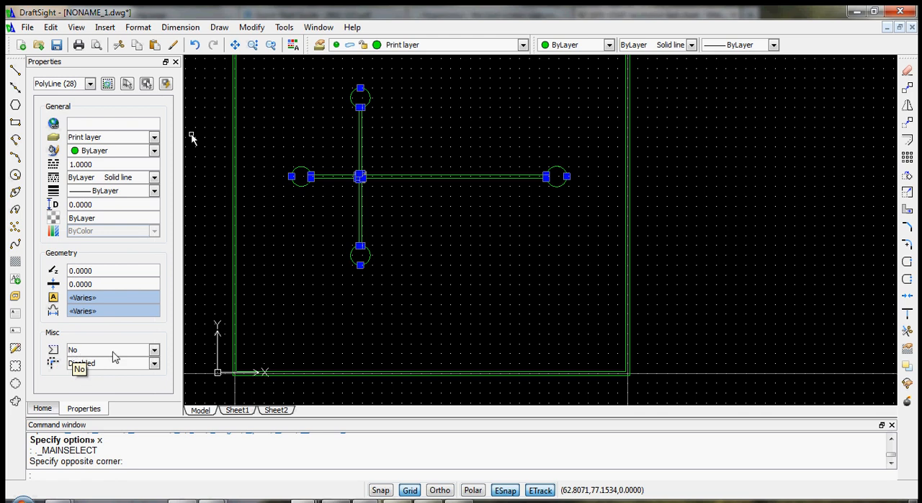
click(153, 350)
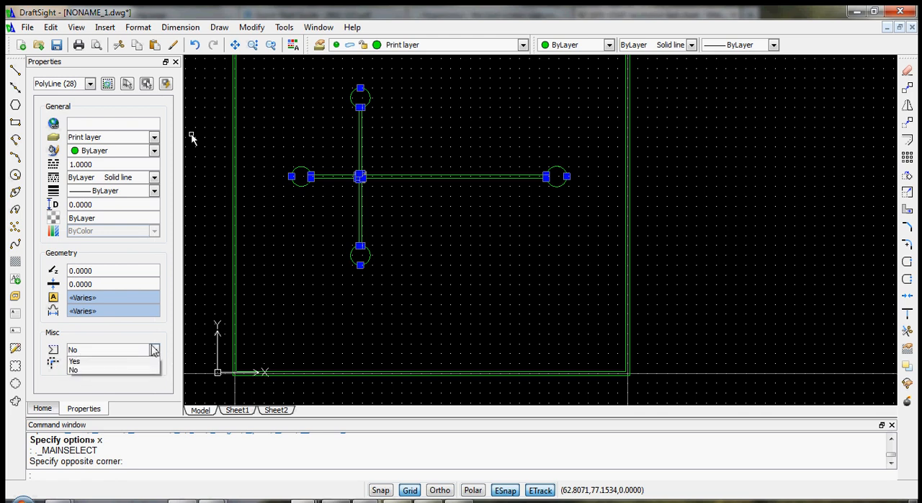
click(193, 139)
scroll(399, 163, up, 3)
scroll(384, 222, up, 6)
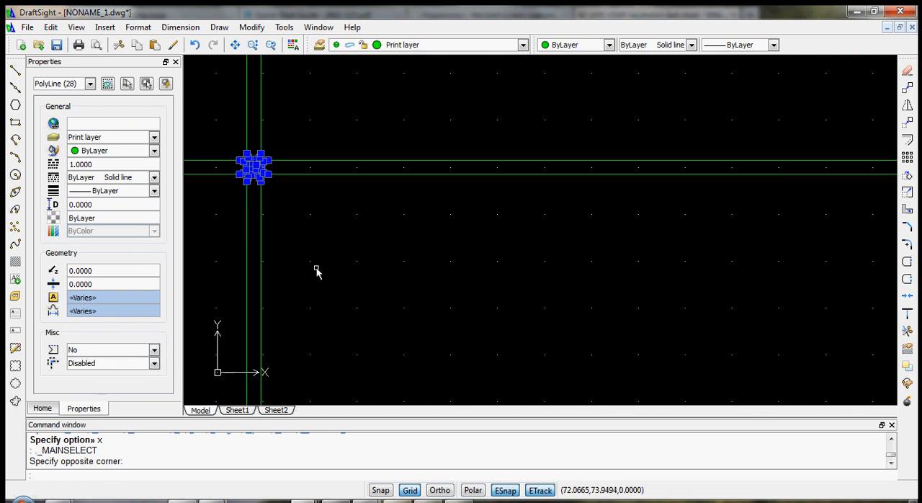
- Try setting the Yes/No property of all channel outline polylines to Yes, clear the selection and inspect the channel crossing
scroll(288, 230, down, 2)
scroll(266, 185, down, 1)
scroll(253, 154, down, 2)
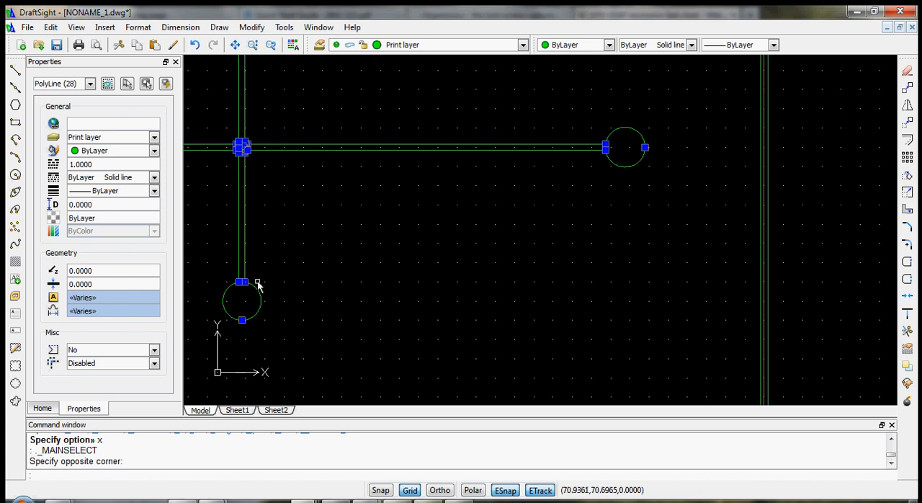
click(153, 350)
click(124, 366)
key(Escape)
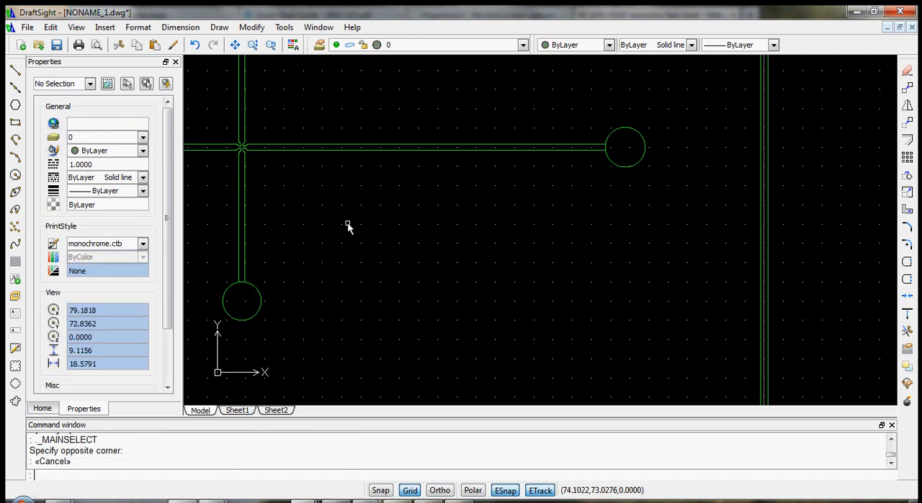
scroll(240, 173, up, 3)
scroll(238, 173, up, 7)
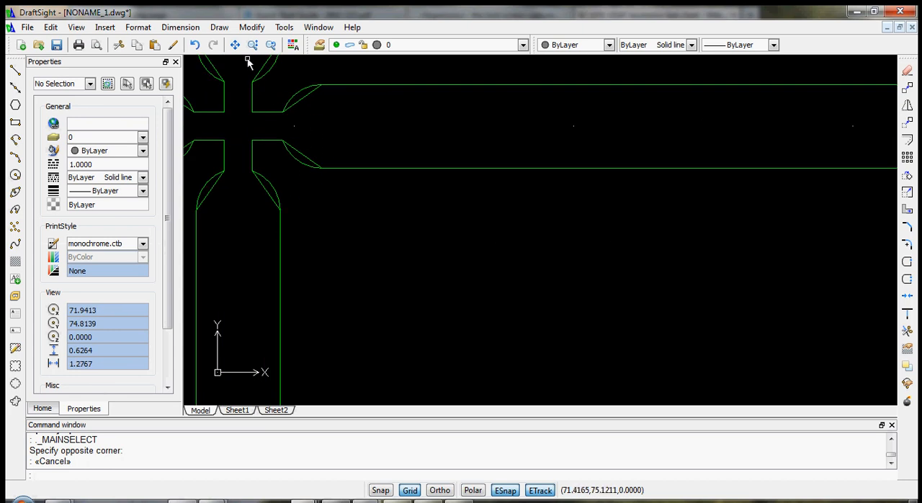
scroll(241, 144, down, 3)
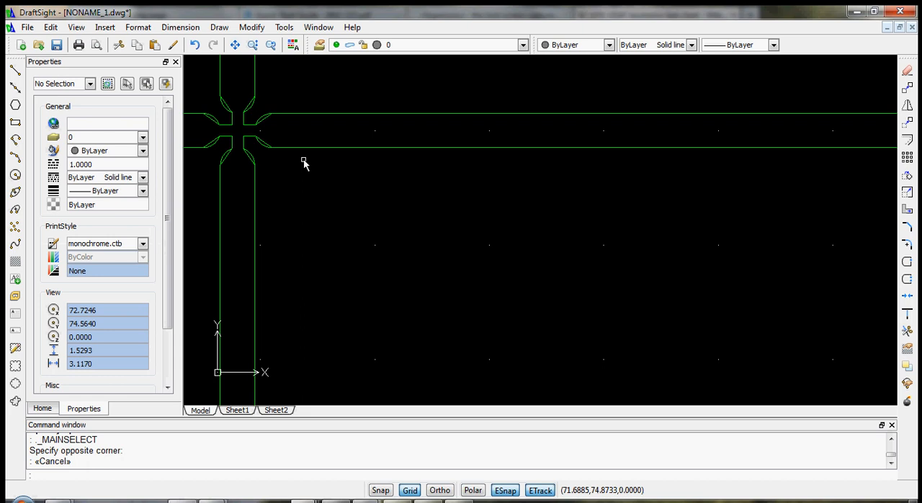
- Undo the last property change on the channel outline polylines and recheck the crossing
key(ctrl+z)
scroll(303, 167, up, 3)
scroll(205, 154, up, 3)
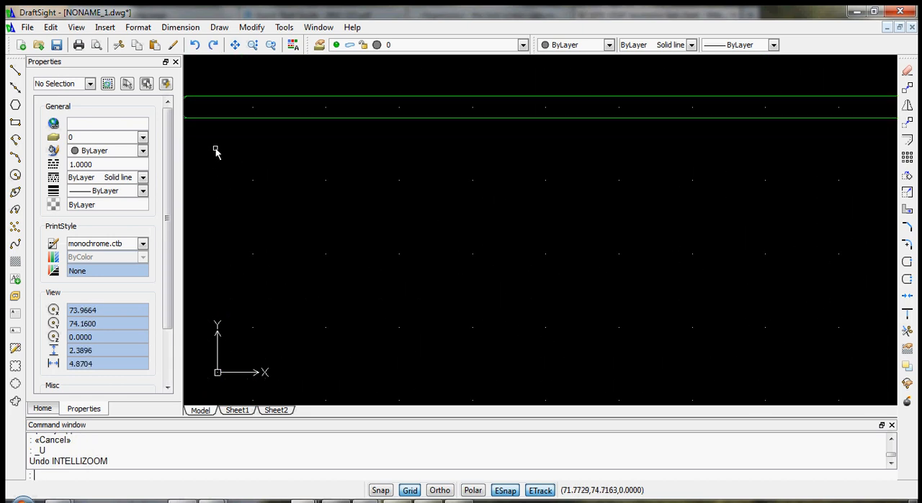
key(ctrl+z)
key(ctrl+z)
scroll(240, 144, up, 4)
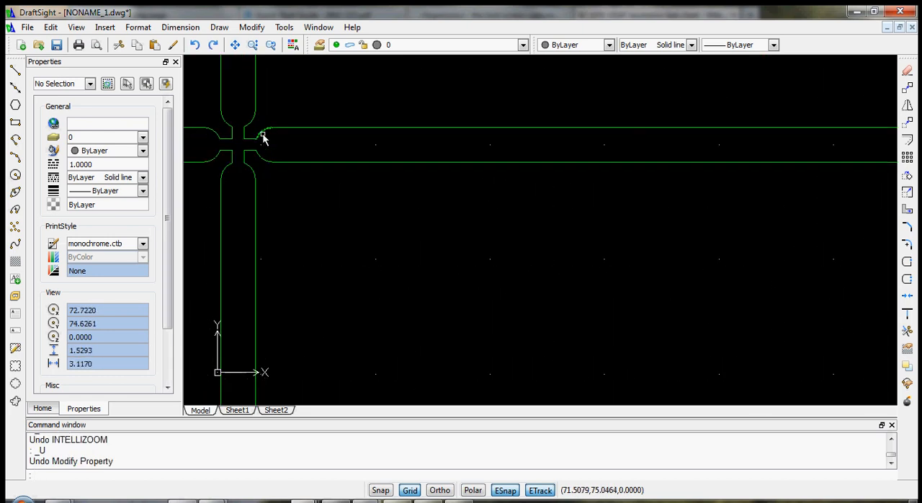
- Weld all segments of the channel outline into one polyline, using the lower edge of the long horizontal channel as base entity
scroll(240, 155, down, 3)
scroll(242, 170, down, 7)
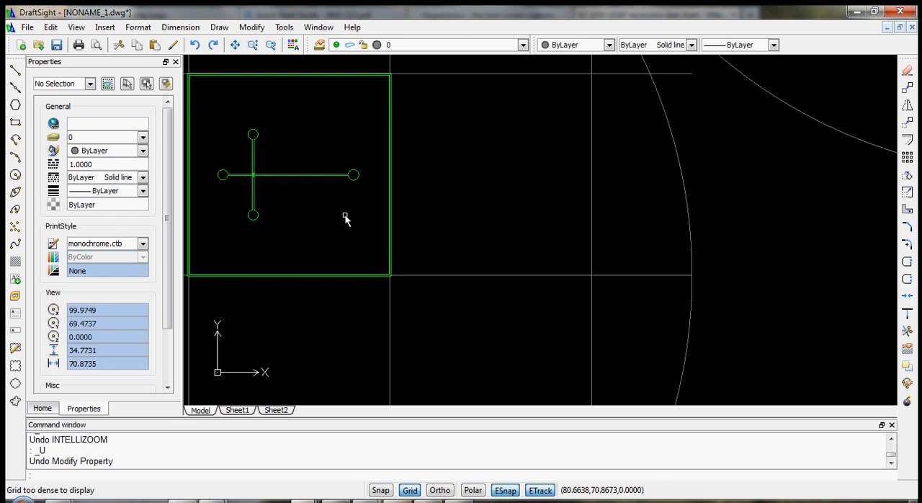
click(370, 232)
click(215, 108)
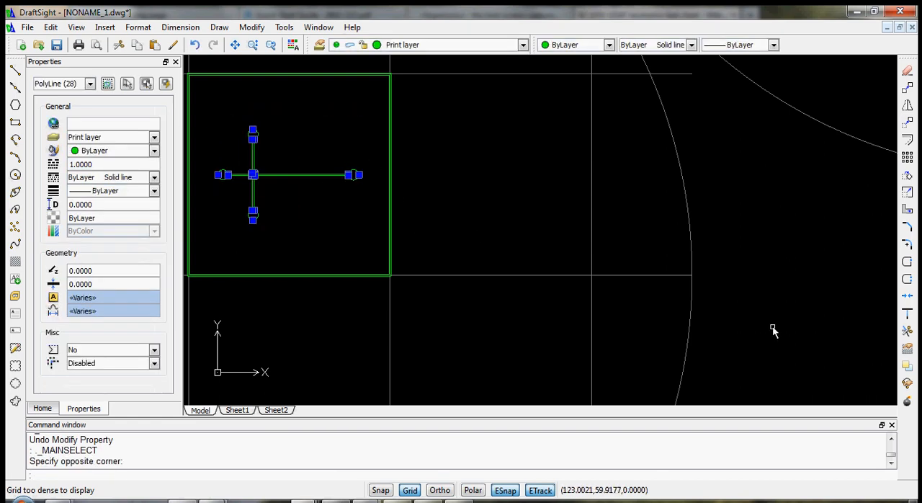
click(906, 299)
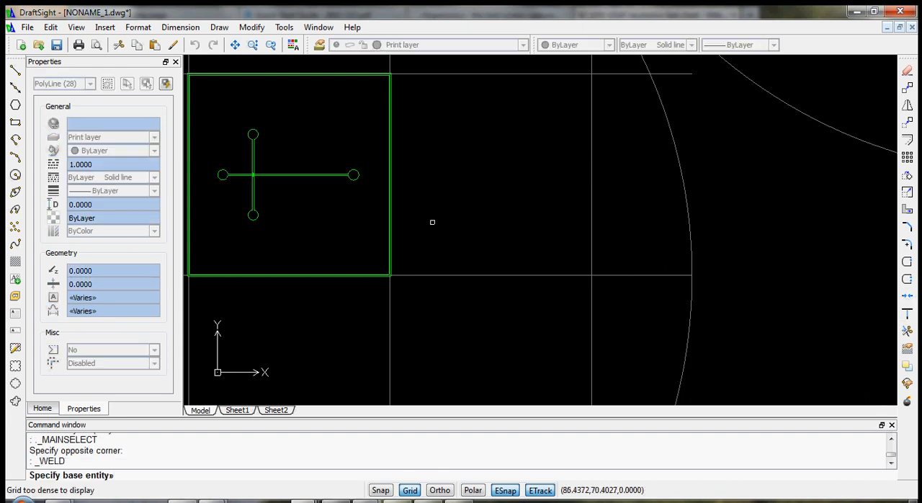
scroll(314, 178, up, 3)
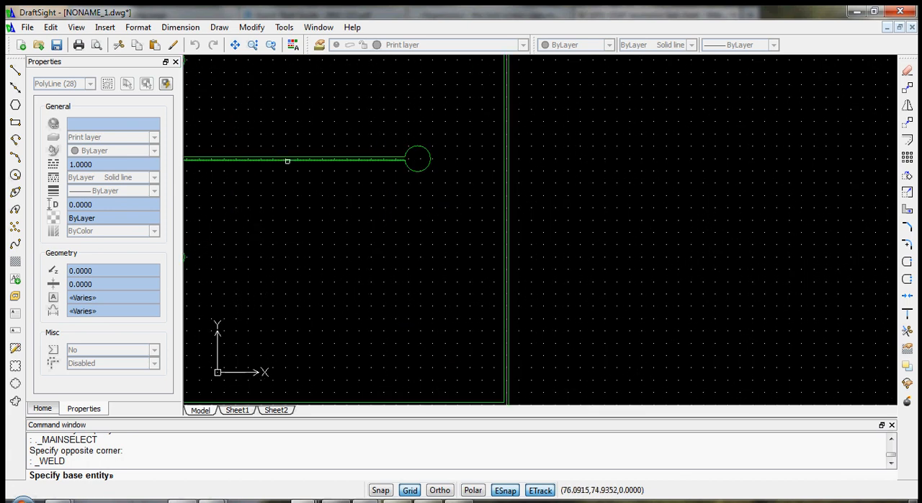
click(290, 161)
scroll(286, 224, down, 3)
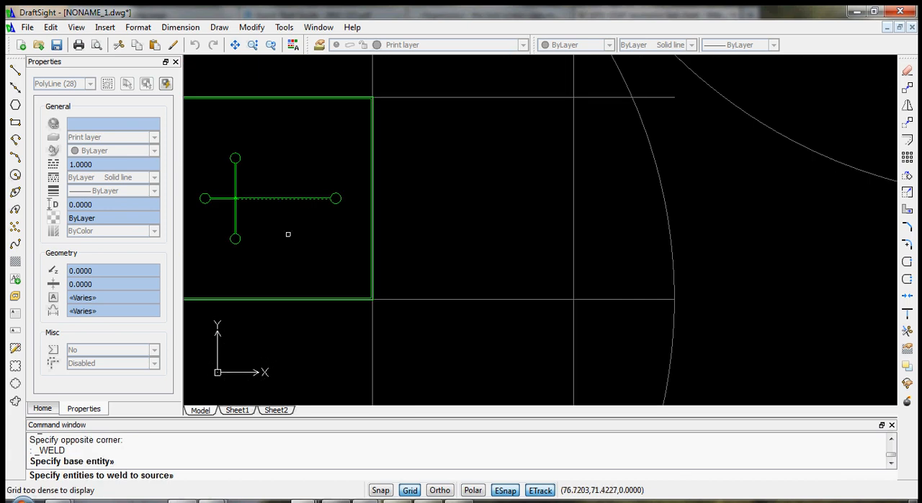
click(353, 257)
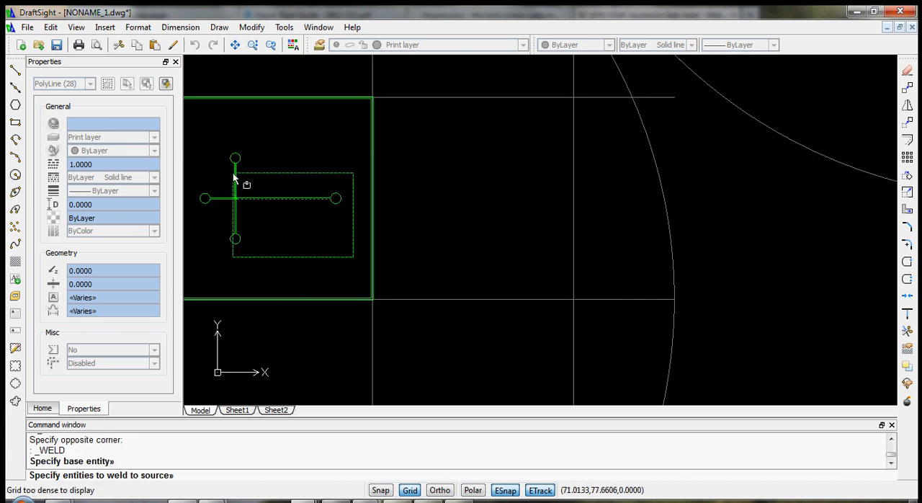
click(195, 138)
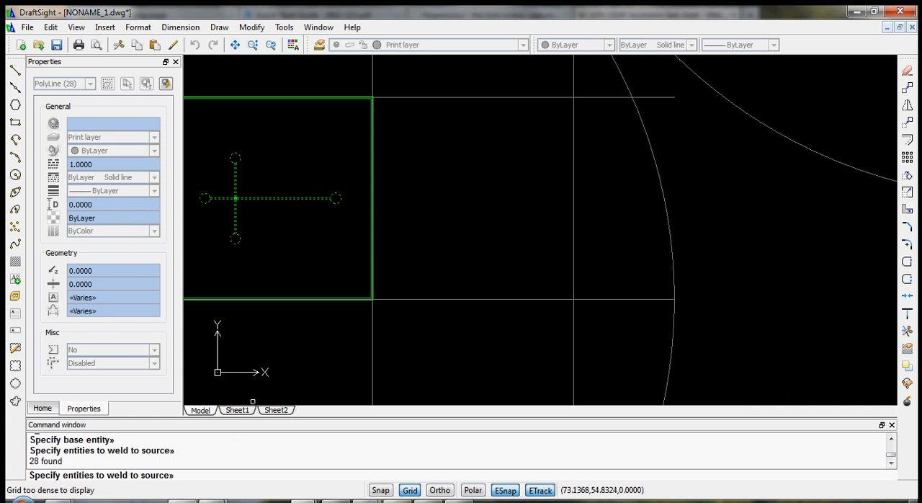
key(Return)
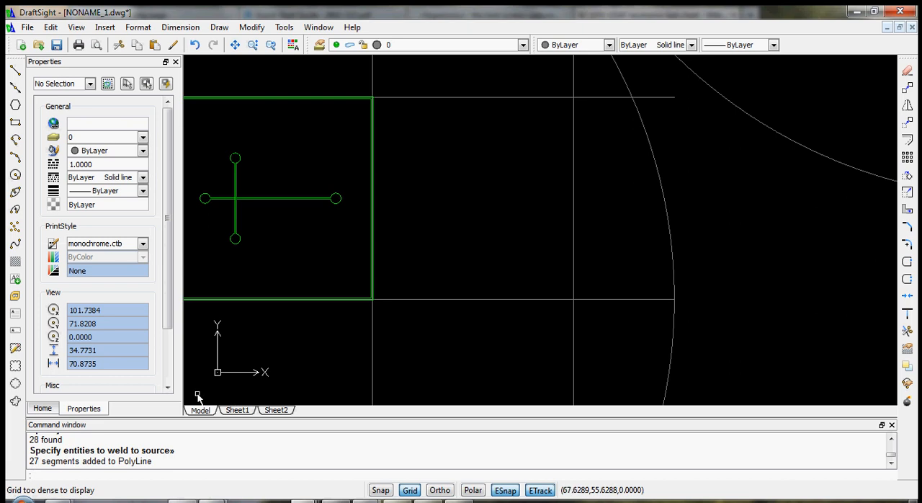
- Select the welded channel outline, check its entity type and Yes/No polyline property, and clear the selection
click(238, 175)
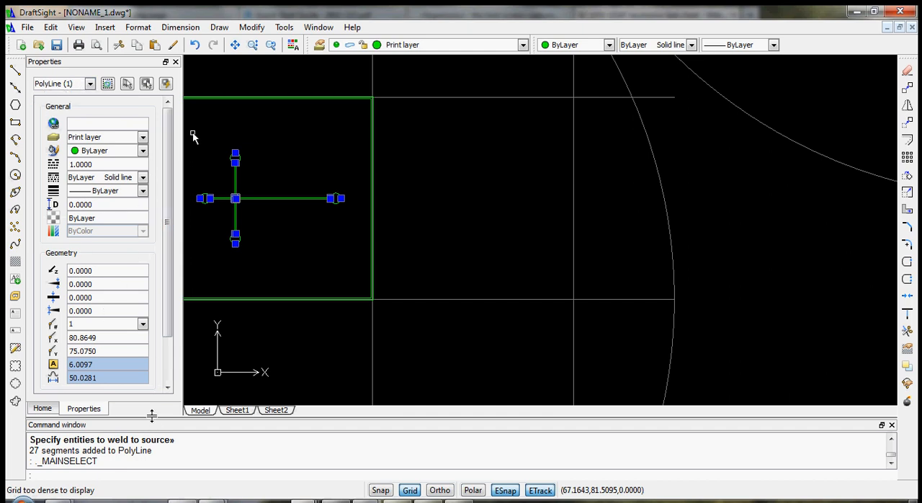
drag(152, 414, 180, 431)
drag(170, 337, 173, 369)
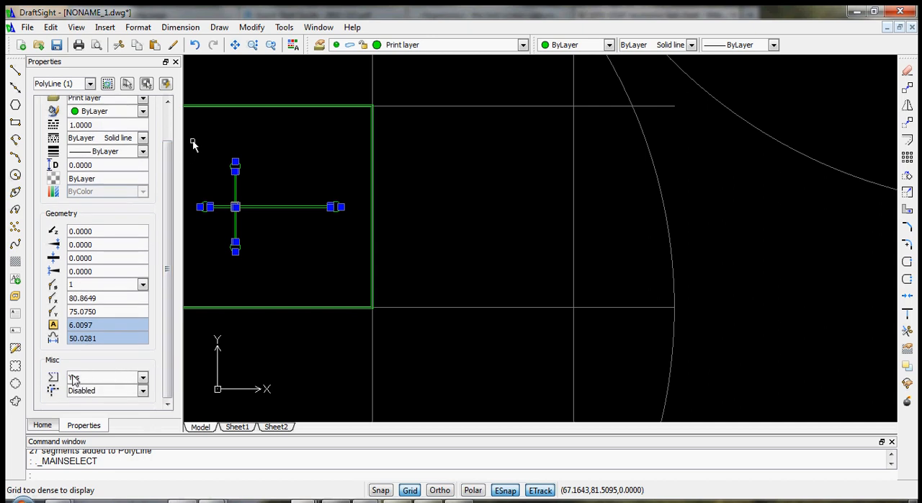
click(279, 261)
key(Escape)
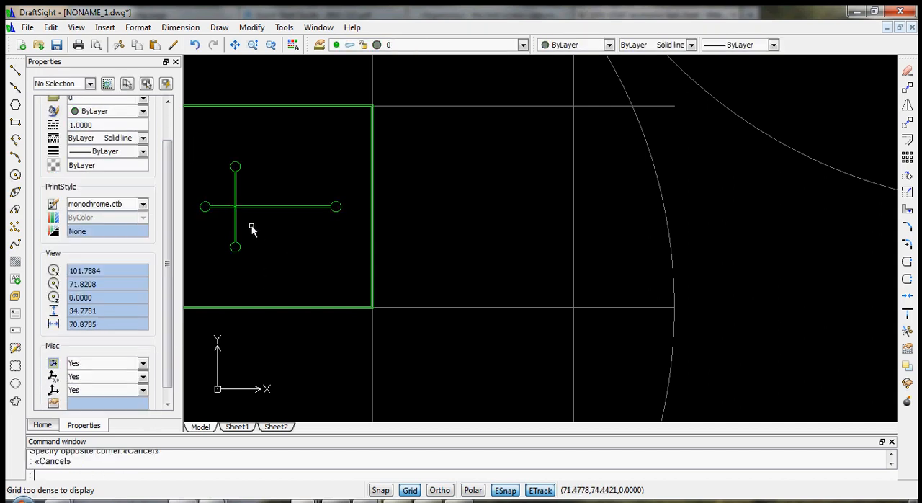
- Start a simple note in the square's lower-left corner at 66, 68 with Snap on, text height 0.6 and text angle 0
scroll(219, 205, down, 3)
scroll(216, 207, up, 5)
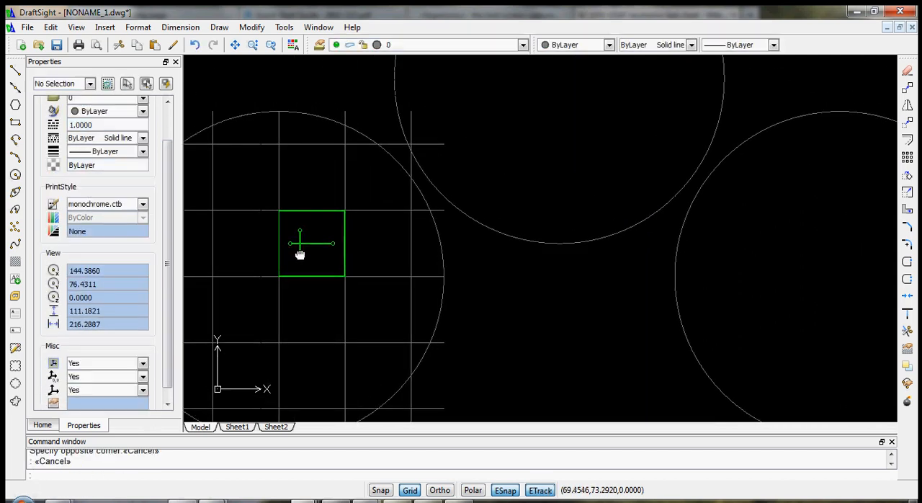
scroll(236, 226, up, 2)
scroll(247, 221, down, 2)
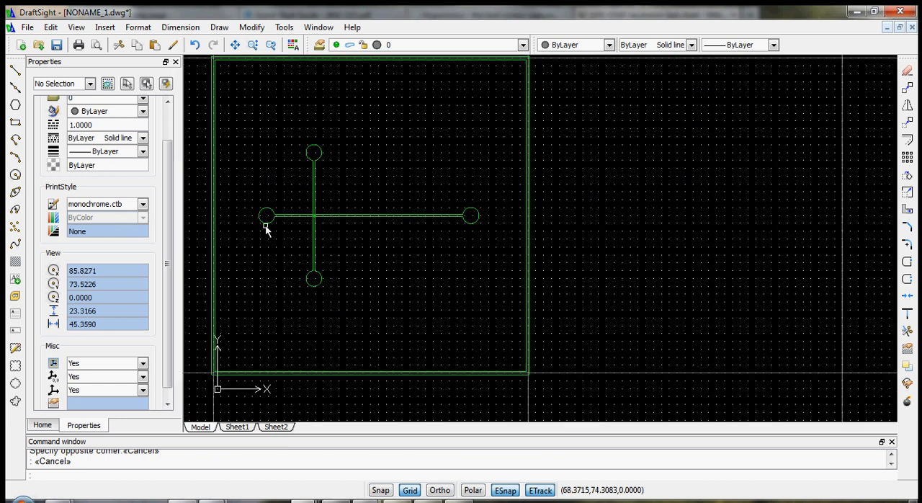
middle_drag(259, 236, 324, 248)
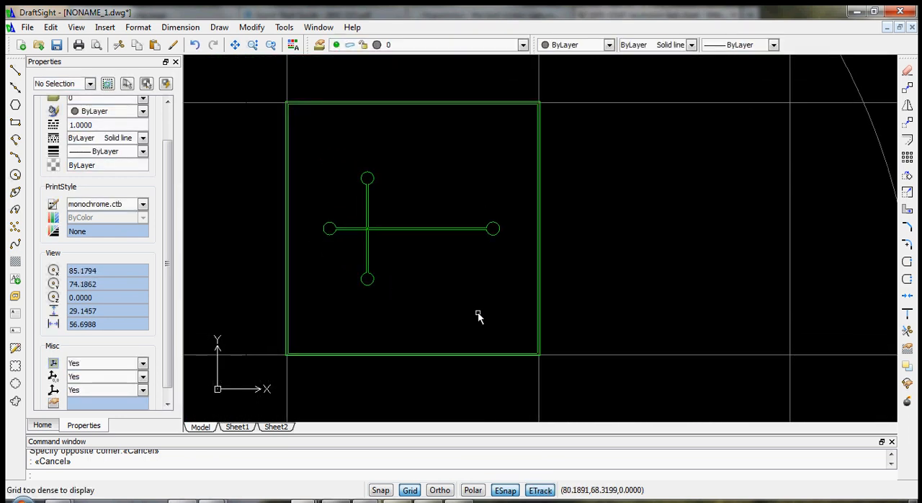
scroll(360, 335, up, 2)
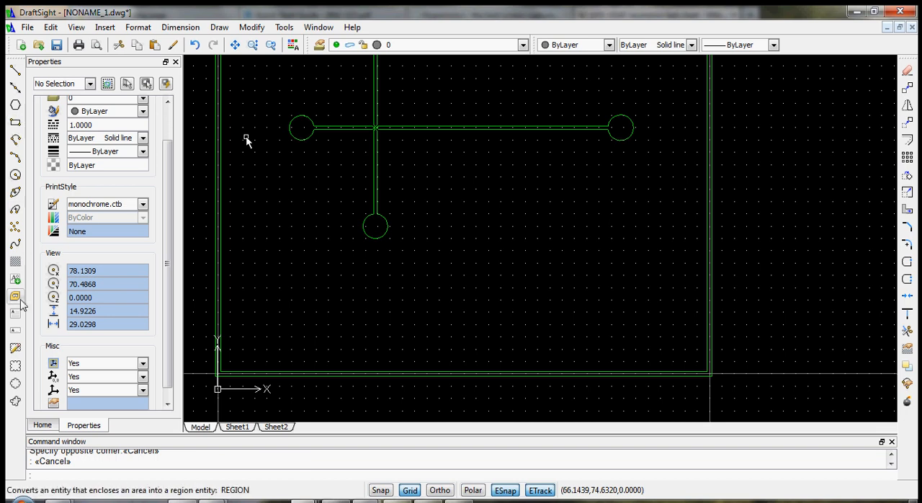
click(15, 330)
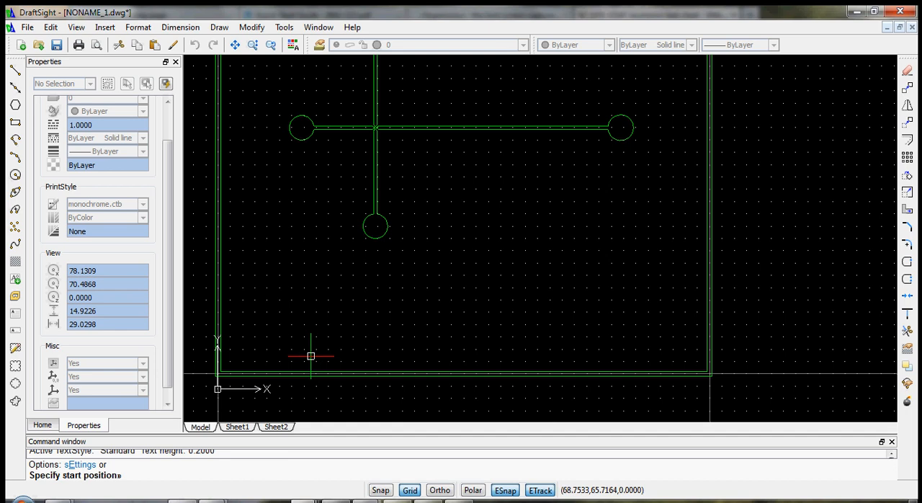
click(381, 490)
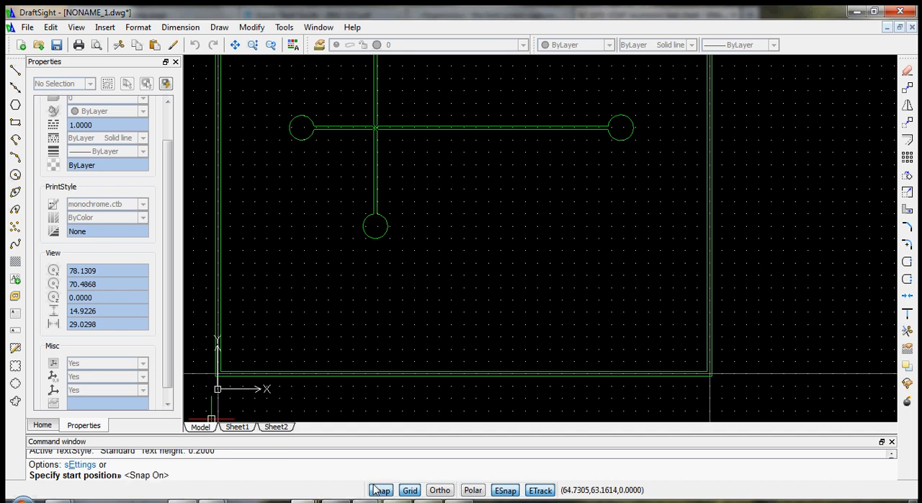
click(243, 300)
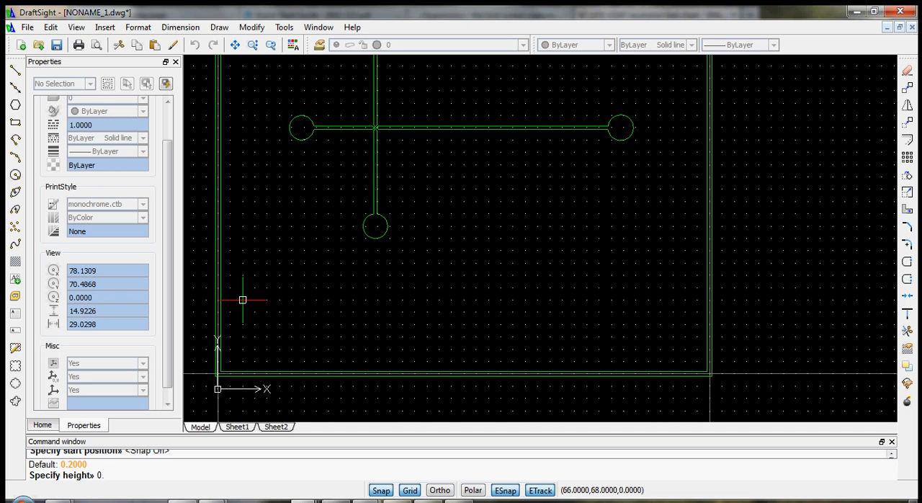
key(Return)
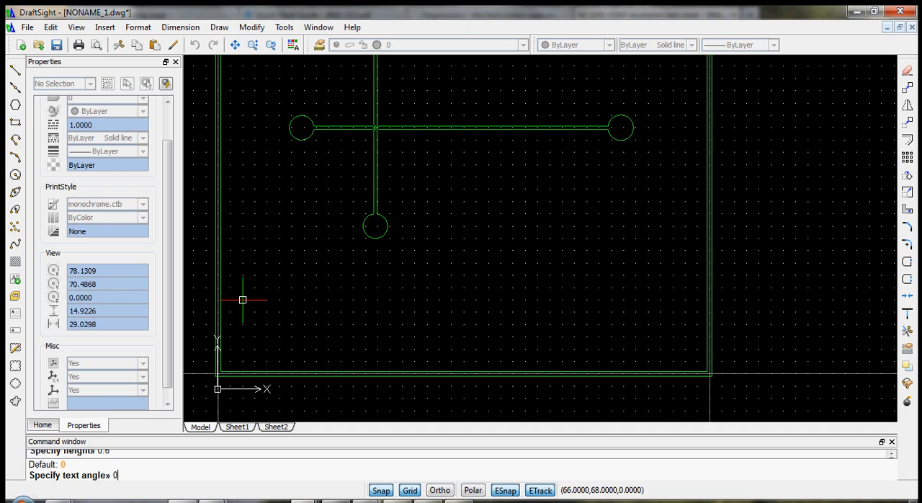
text(0)
key(Return)
- Enter "Microfluidic Droplet Generator 1" as the first line of the note and begin a second line
text(M)
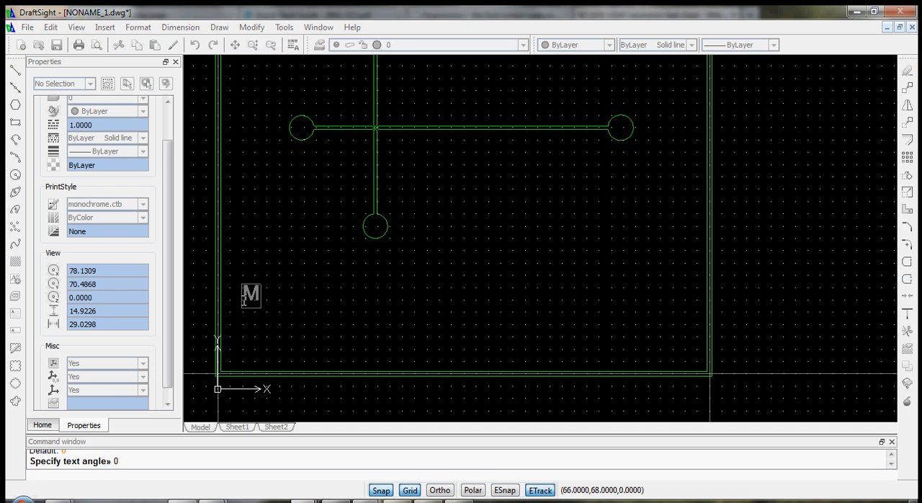
text(icrofluid)
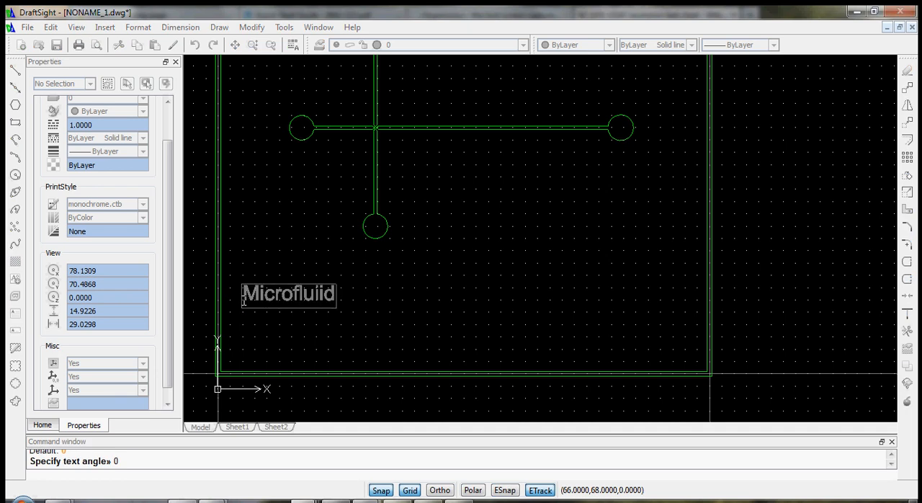
text(ic Dn)
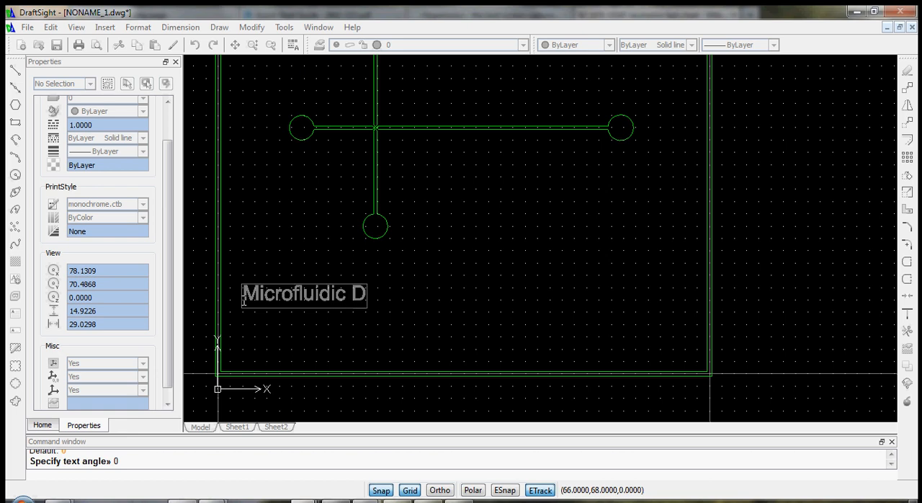
key(BackSpace)
text(roplet)
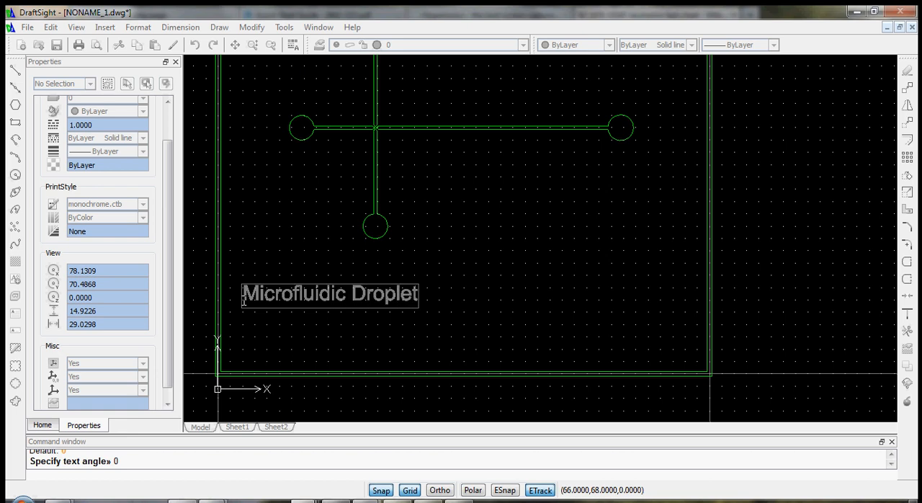
text( Generator)
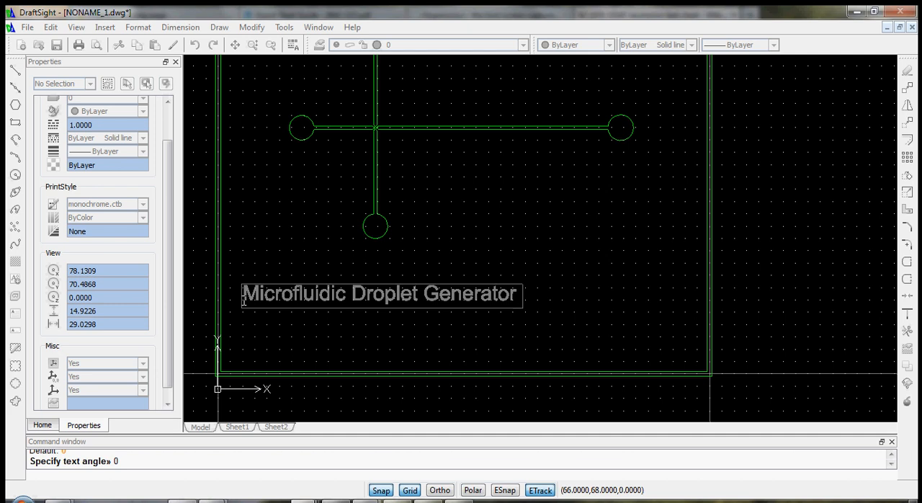
text( 1)
key(Return)
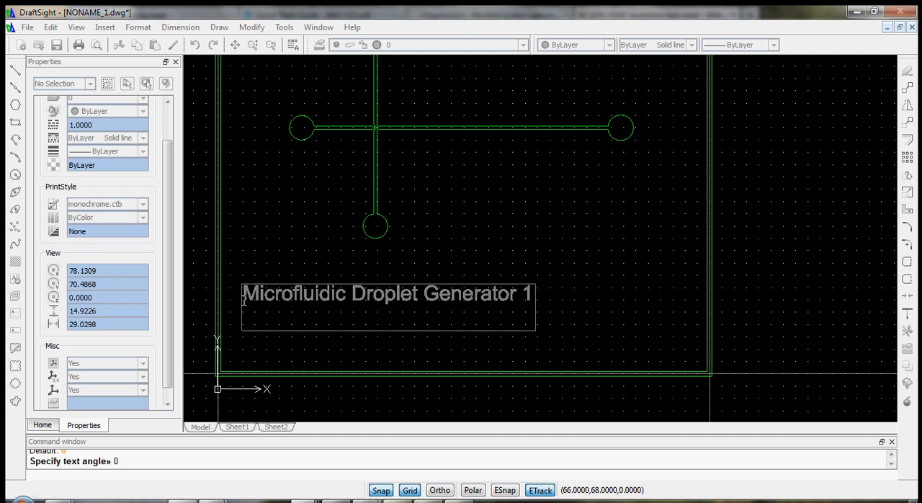
- Add the designer's full name as the note's second line and "Feb. 10, 2014" as the third line
text(Dirk)
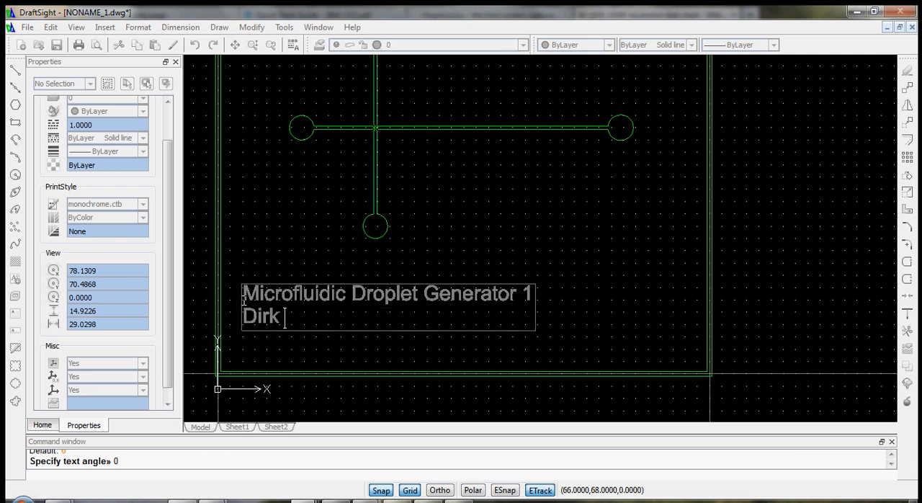
text( Albrecht)
key(Return)
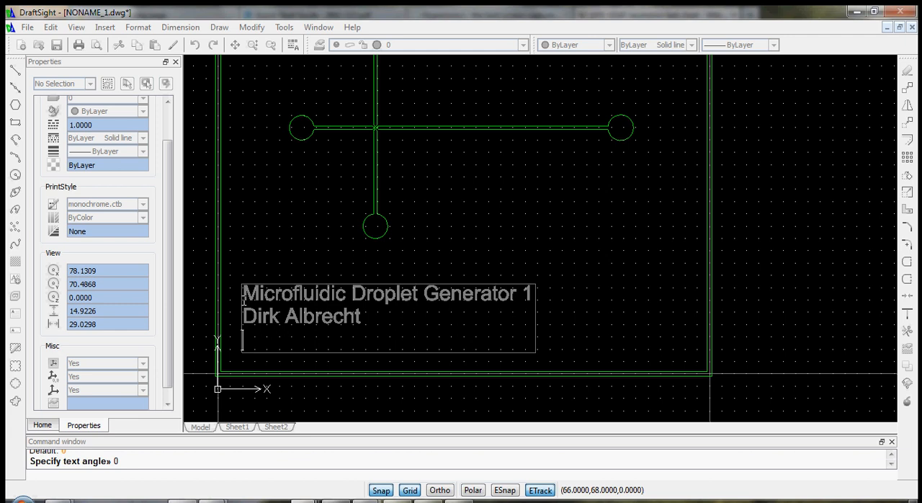
text(Feb. 10)
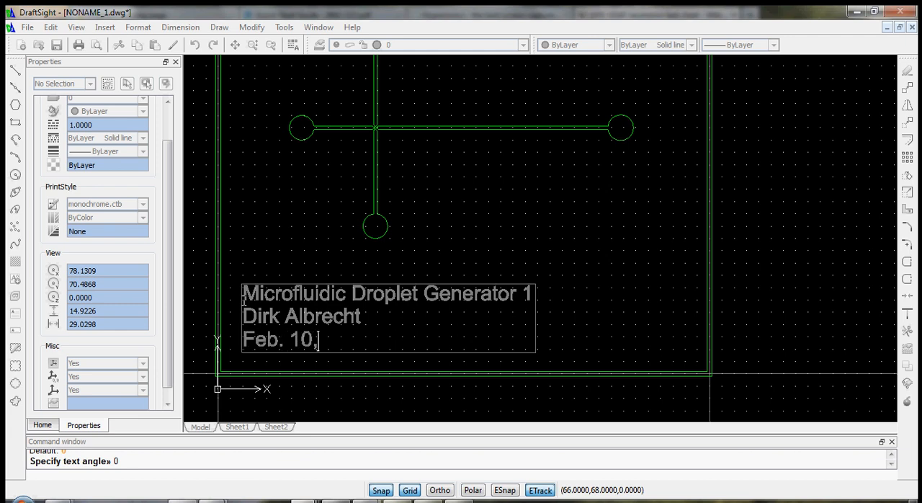
text(, 2014)
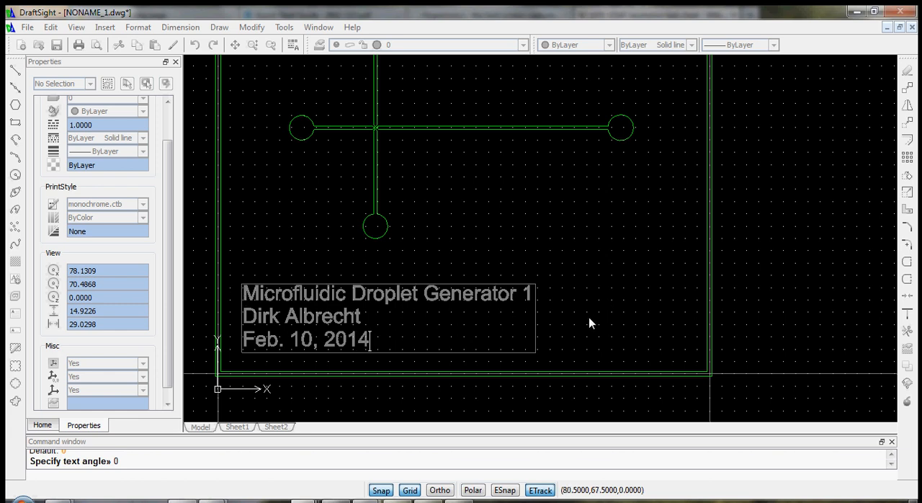
- Move the designer's name from the note's second line to before the date on the third line, separated by a comma
drag(368, 317, 245, 340)
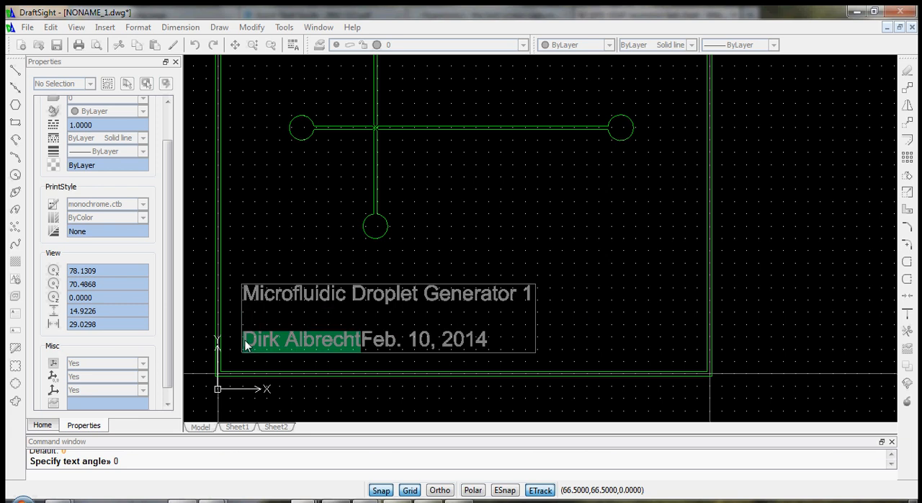
click(365, 335)
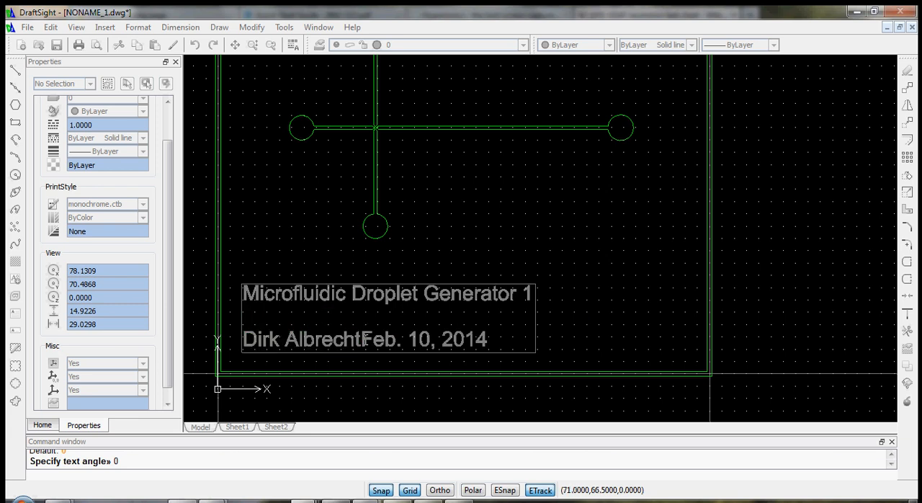
text(, )
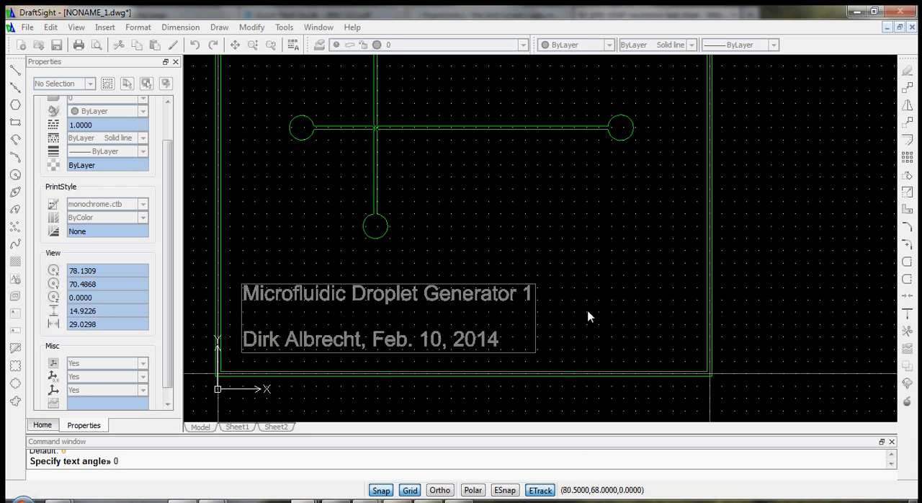
text(50um)
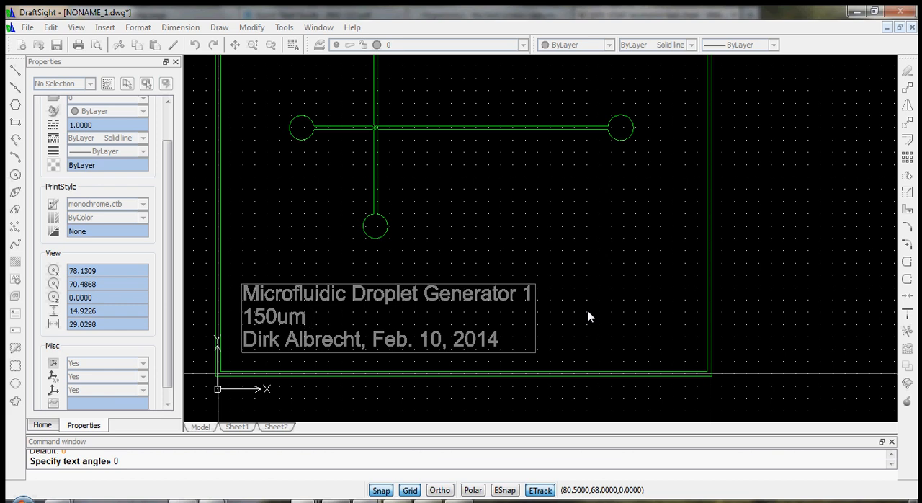
text( channel)
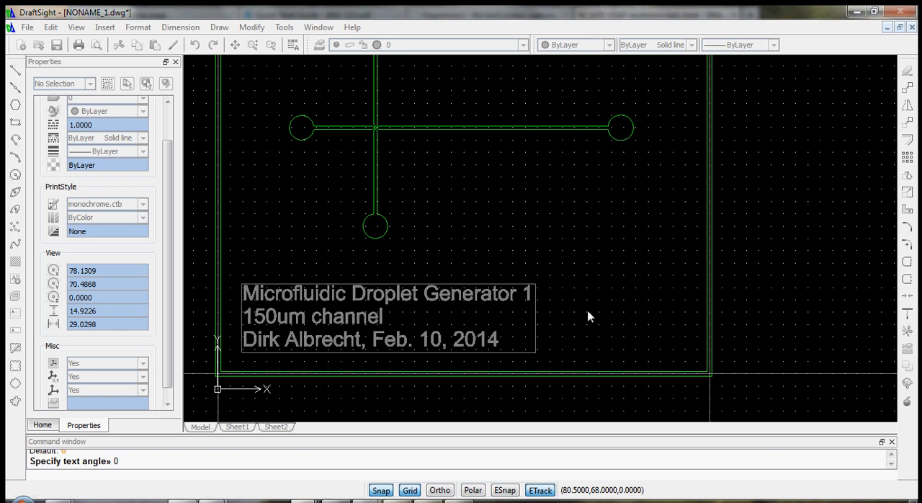
text(, 50um)
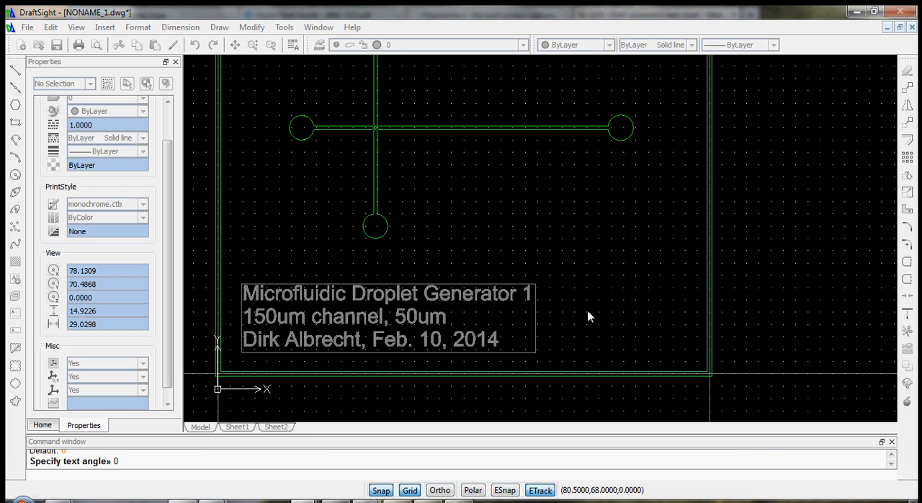
text( intersection)
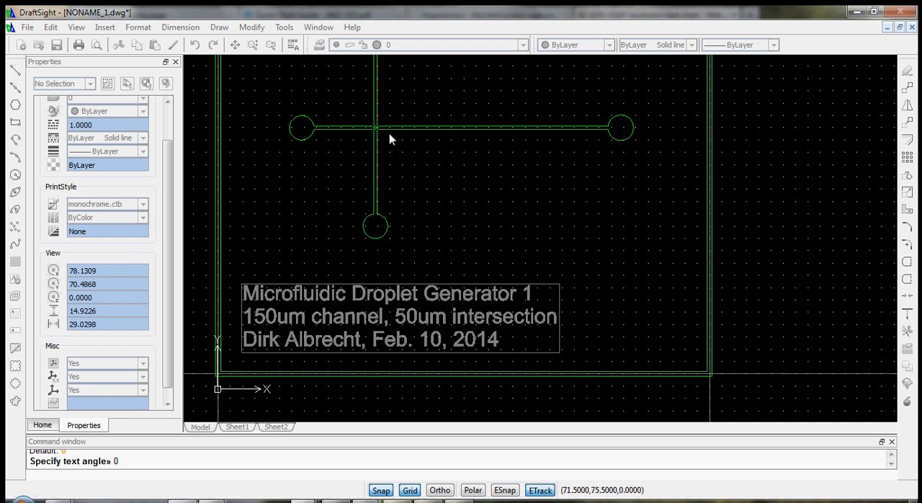
- Enter "150um channel, 50um intersection" as the note's second line and finish the note
click(626, 306)
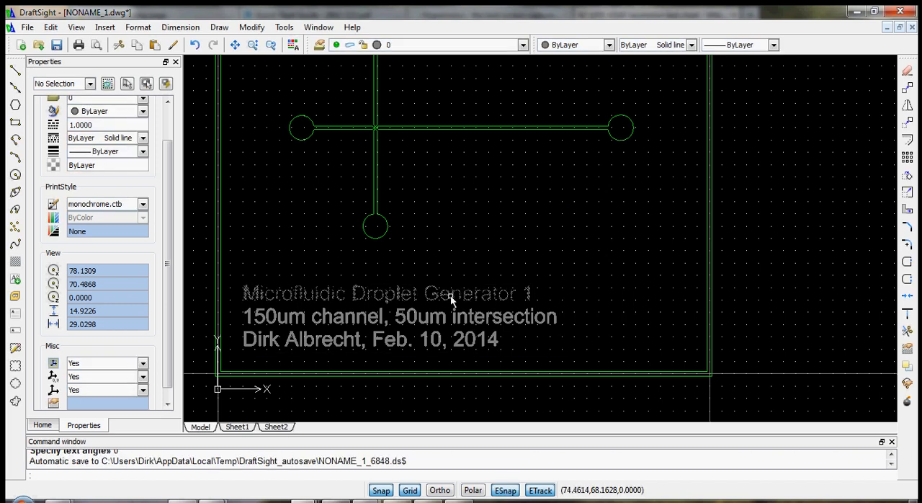
- Select all three lines of the simple note and convert them to outlines with the explodetext command
click(542, 345)
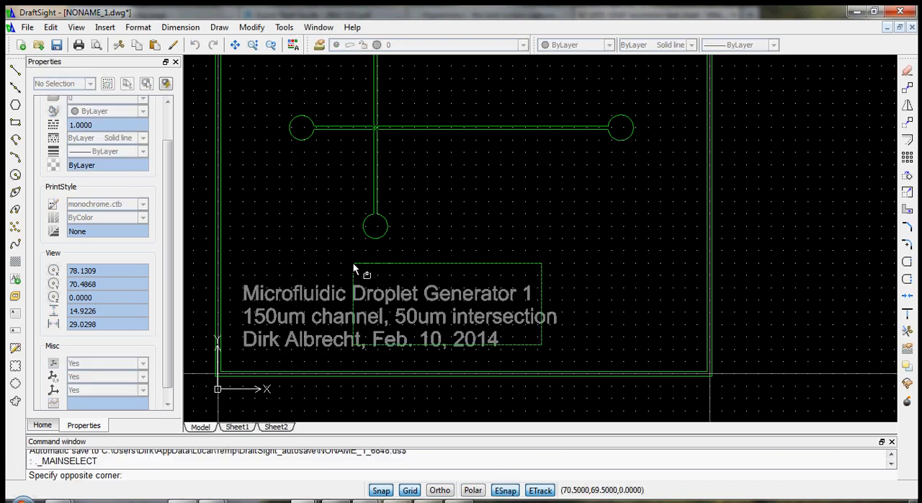
click(243, 280)
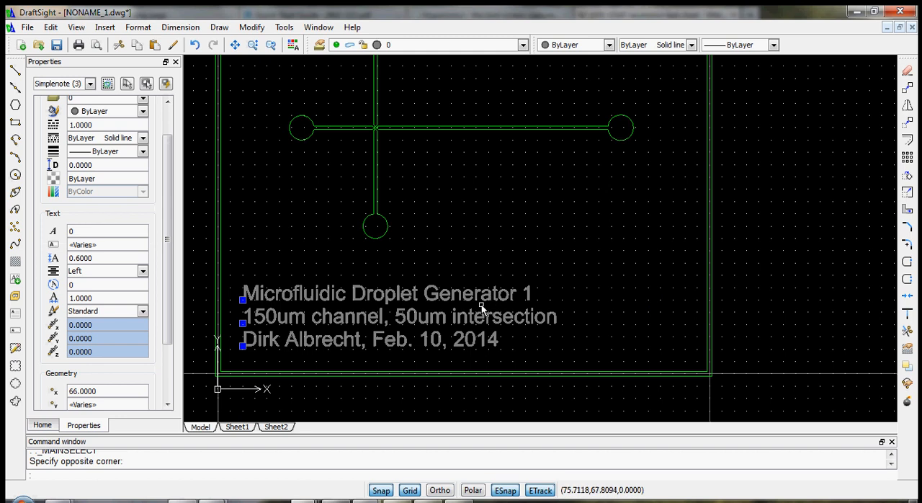
click(88, 83)
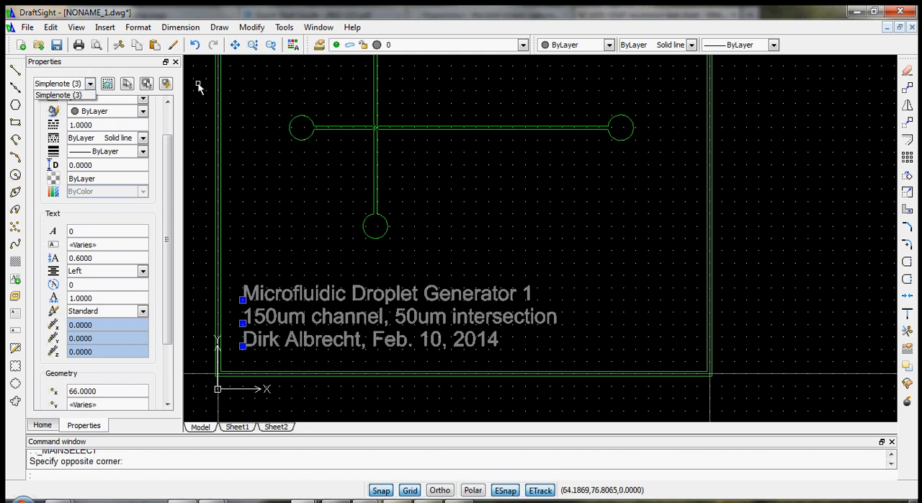
scroll(863, 360, up, 1)
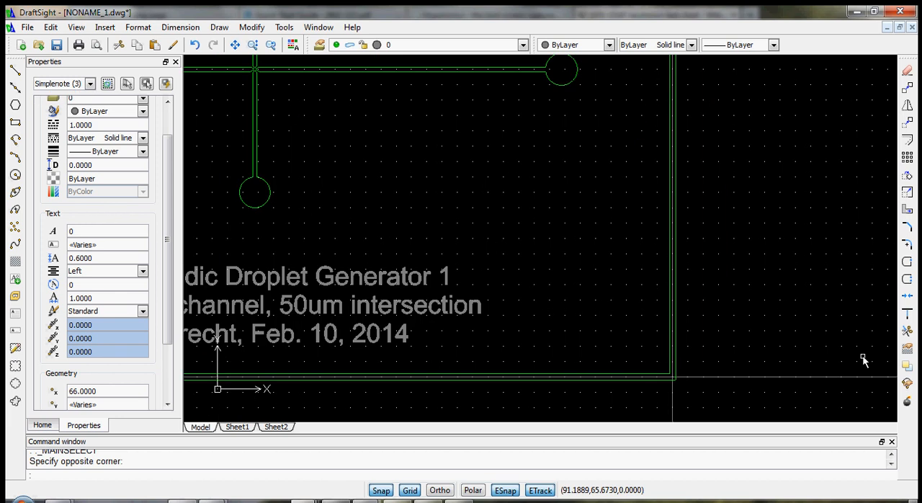
scroll(398, 288, down, 3)
scroll(310, 297, up, 2)
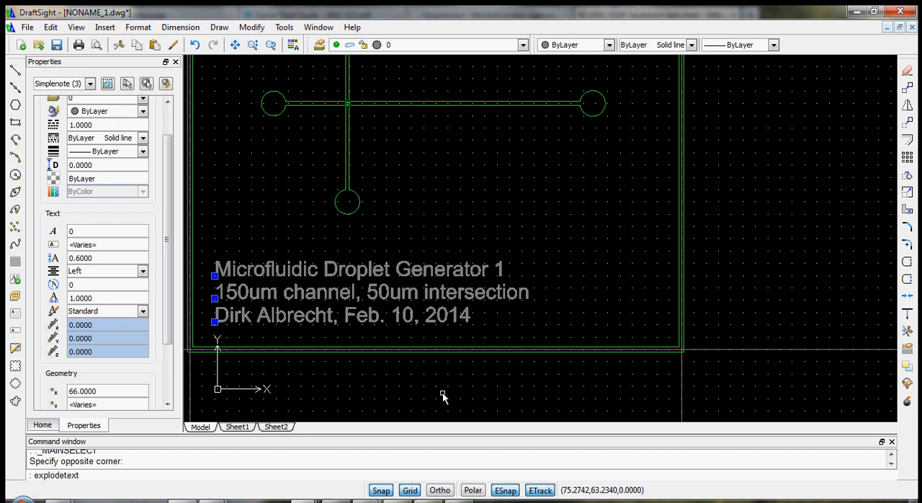
key(Return)
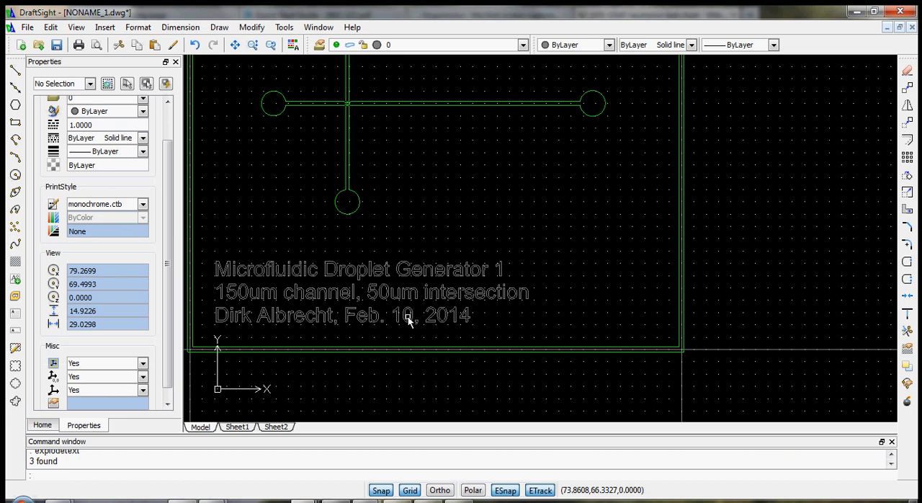
- Select all the exploded text outlines and assign them to Print layer
click(533, 324)
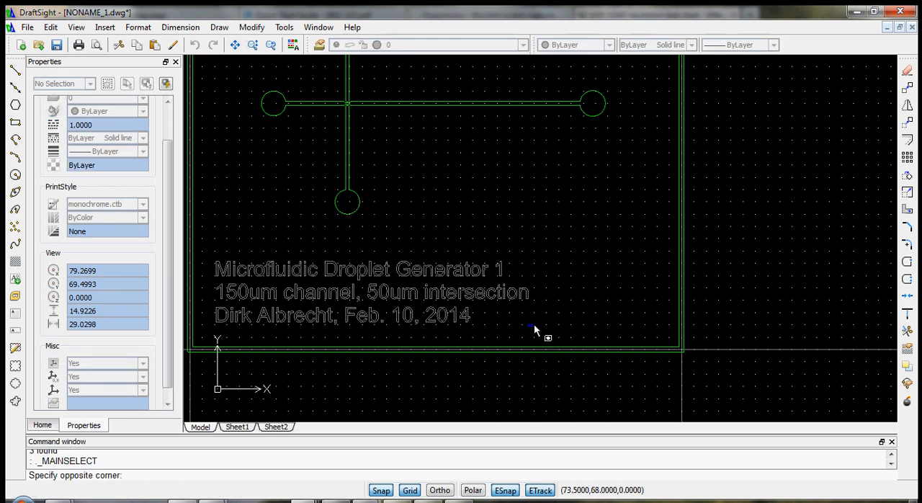
click(209, 250)
click(210, 250)
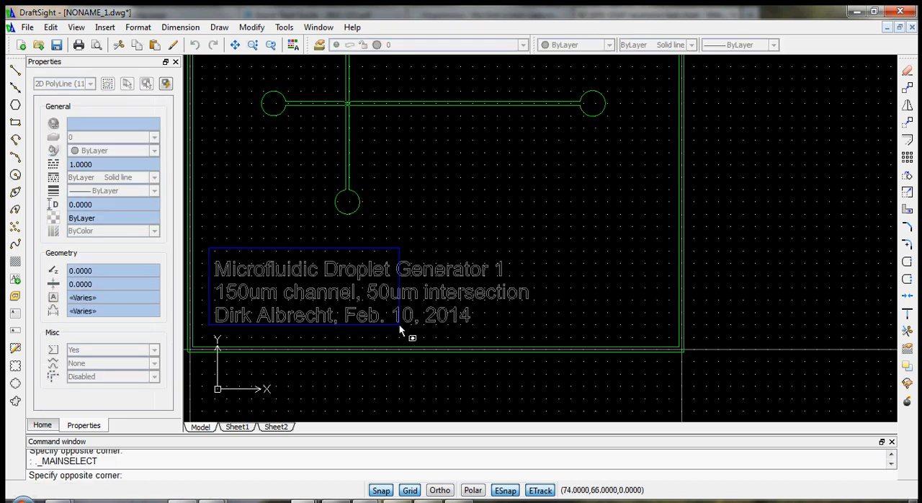
click(542, 337)
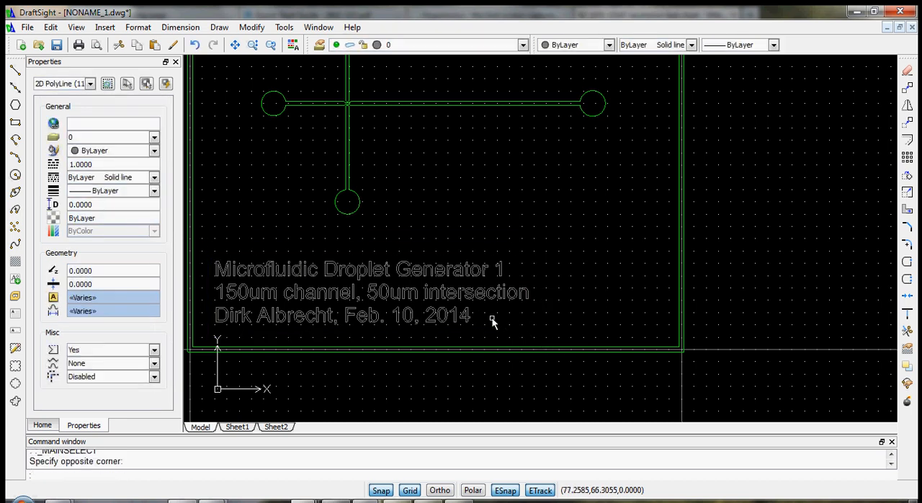
key(Escape)
click(207, 238)
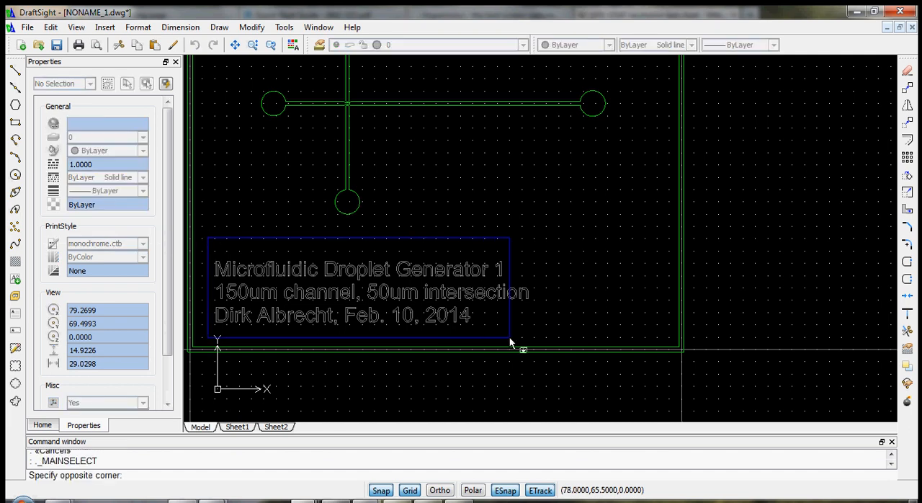
click(546, 337)
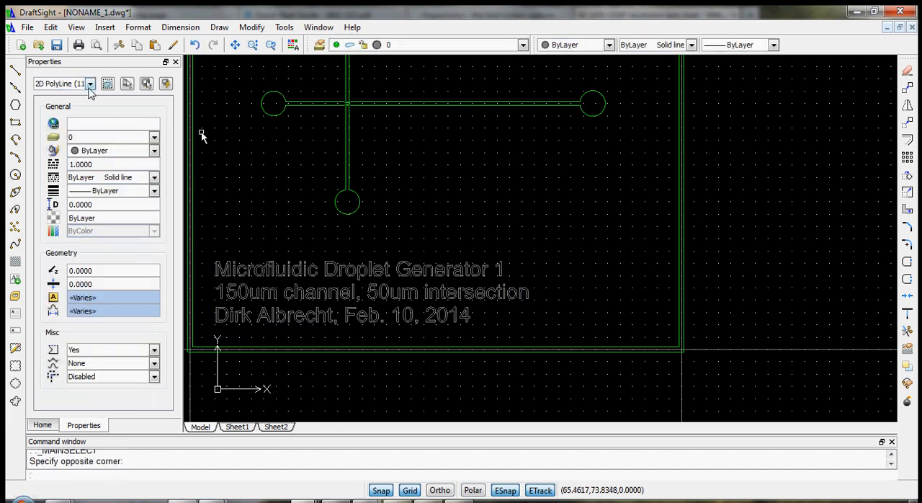
click(153, 140)
click(138, 159)
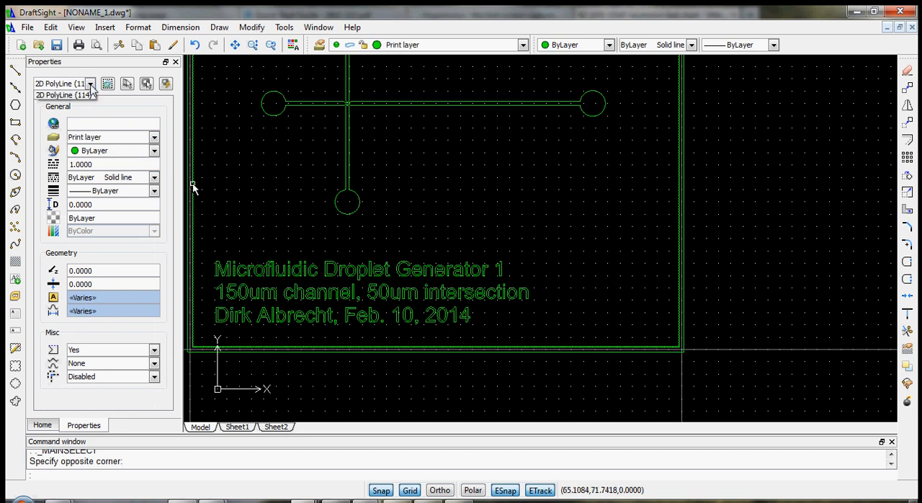
scroll(611, 295, down, 4)
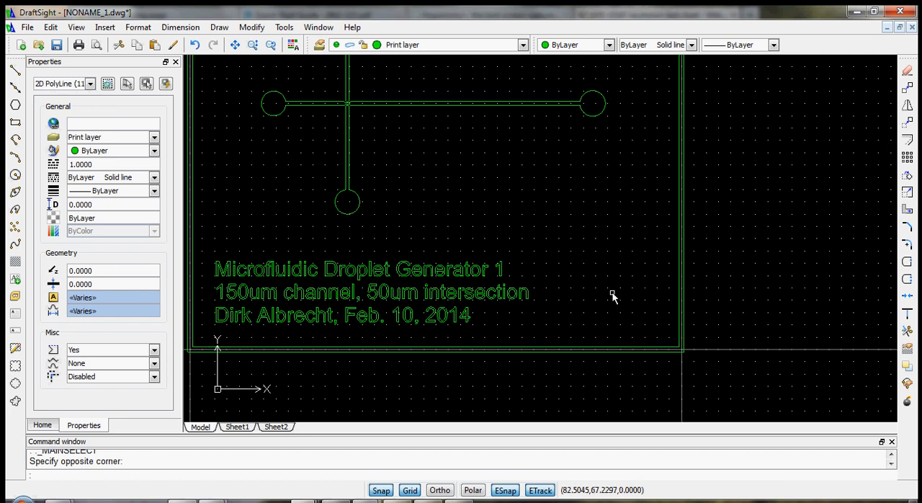
scroll(674, 214, up, 1)
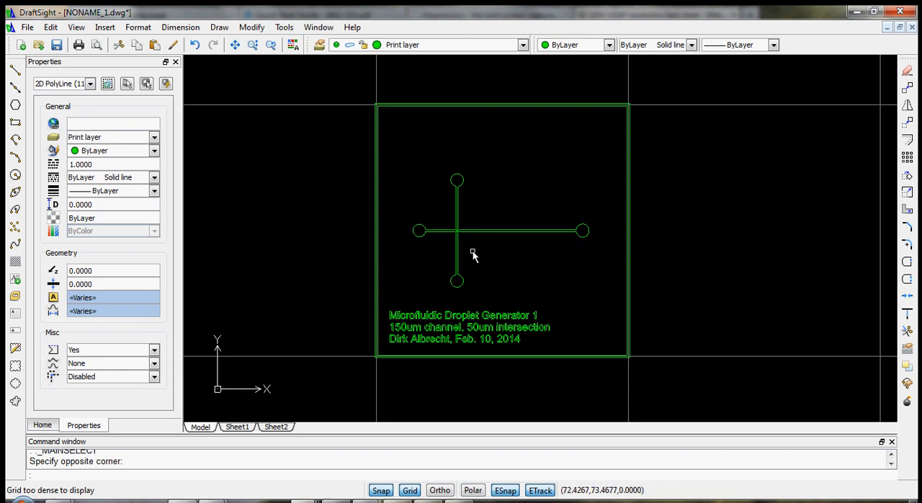
scroll(406, 173, down, 10)
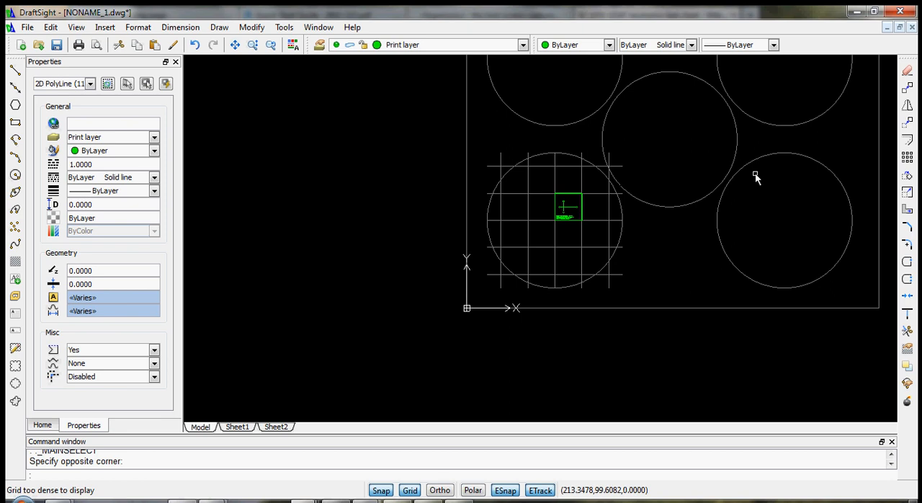
scroll(814, 118, up, 1)
click(659, 75)
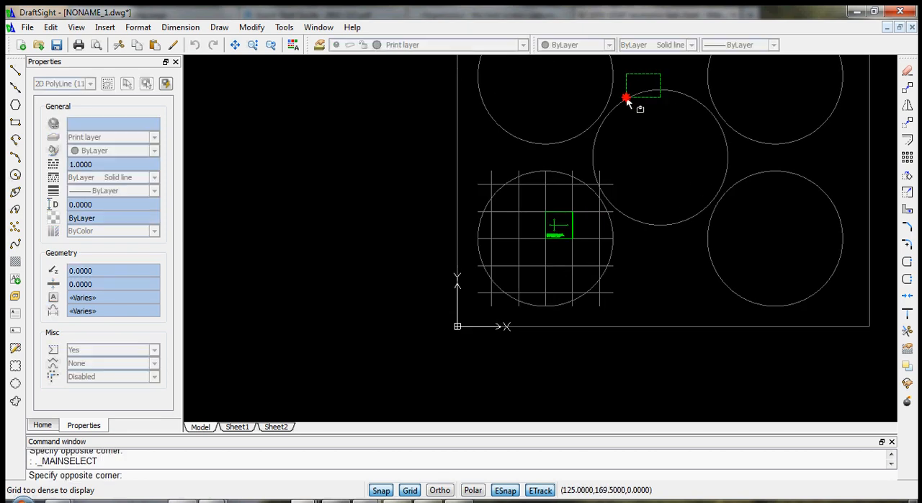
click(645, 80)
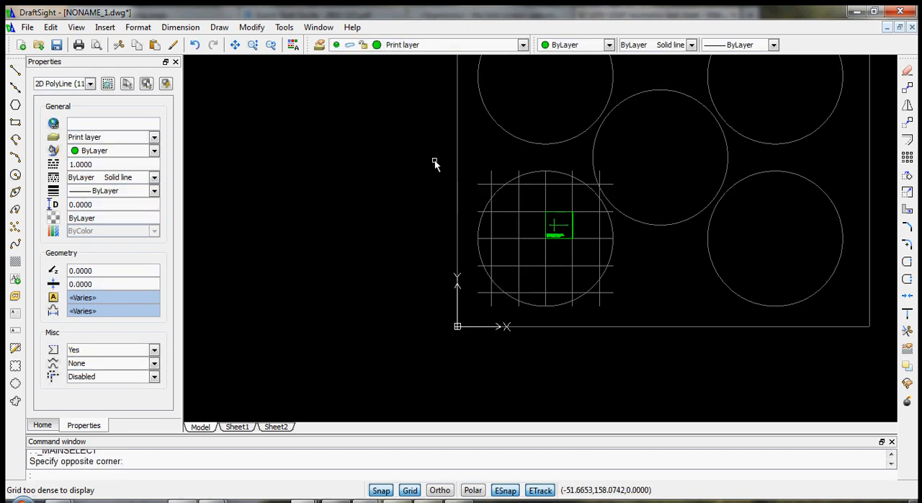
- Create a new layer named "Calibration" in the Layers Manager
click(145, 28)
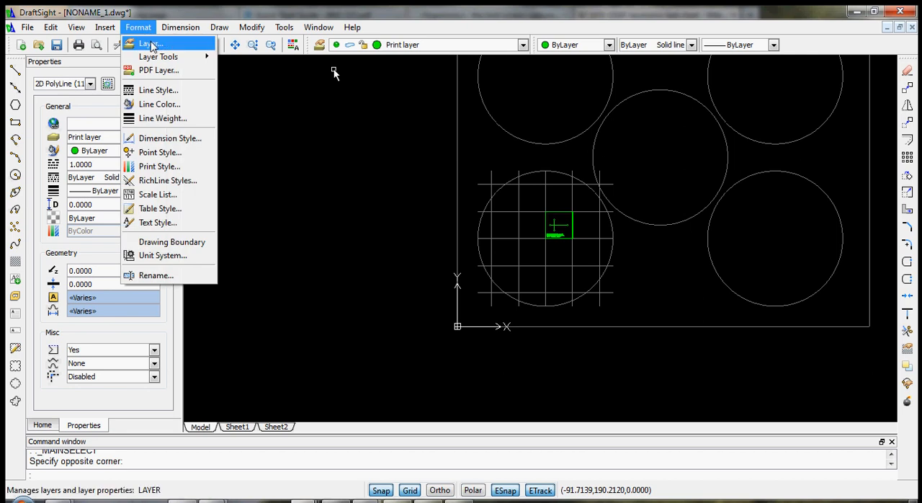
click(144, 37)
click(237, 137)
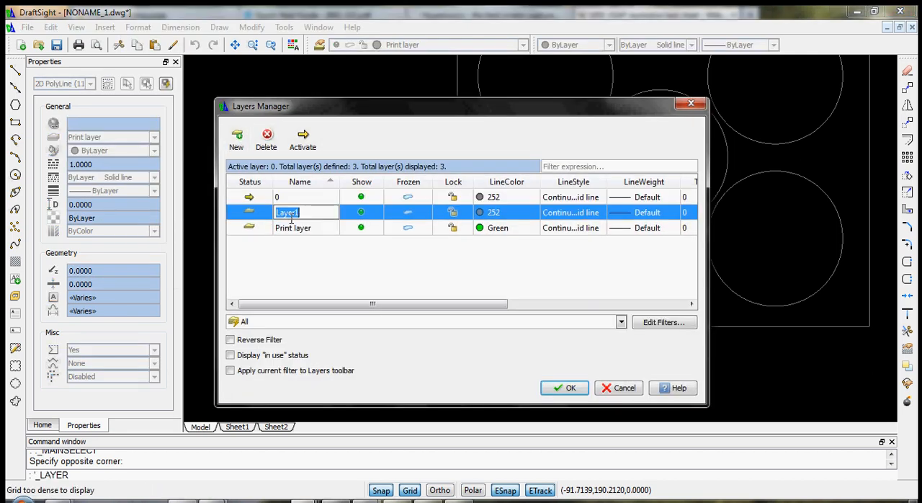
text(Calibration)
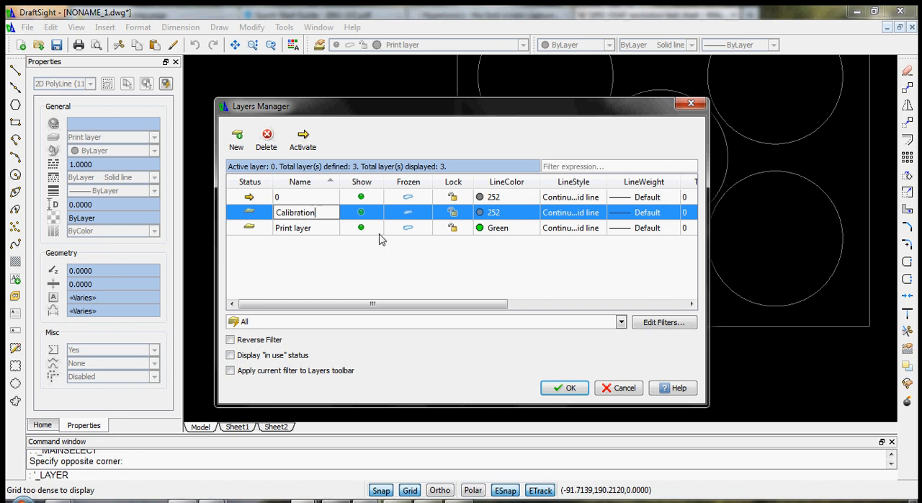
- Set the Calibration layer's line color to orange, index color 30, and accept the layer changes
click(477, 214)
click(534, 212)
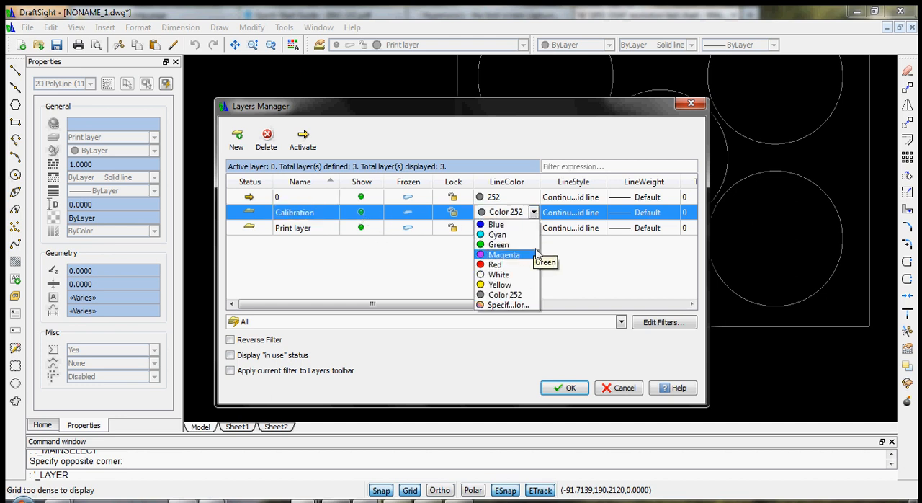
click(520, 307)
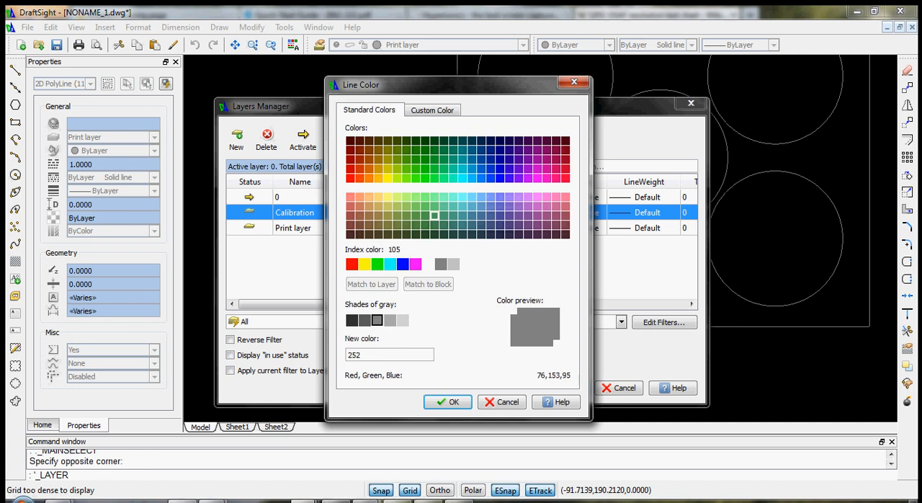
click(368, 178)
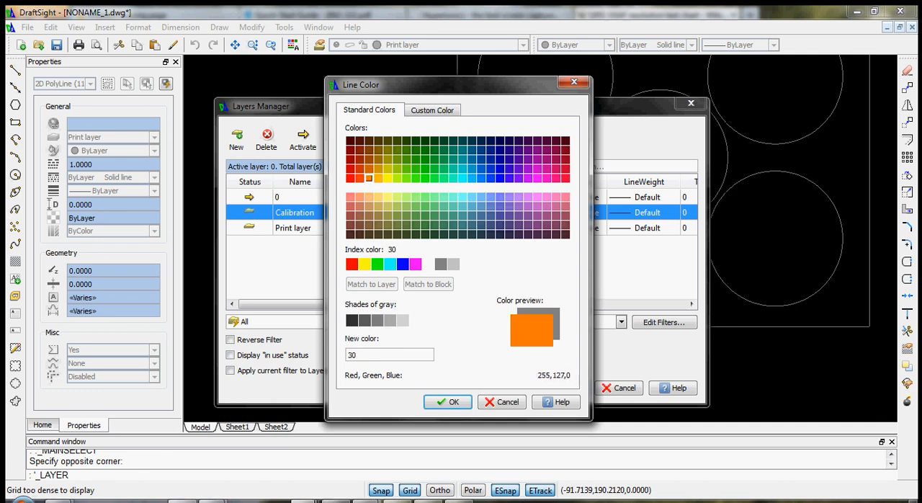
click(451, 402)
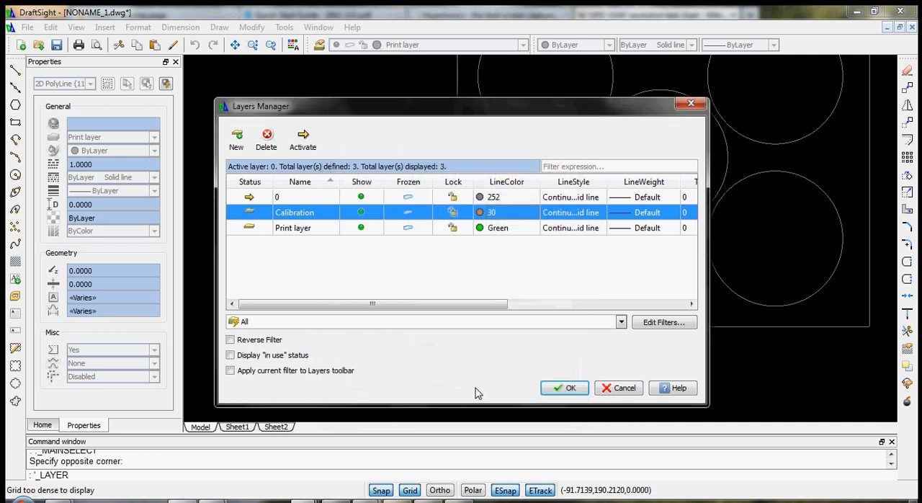
click(566, 387)
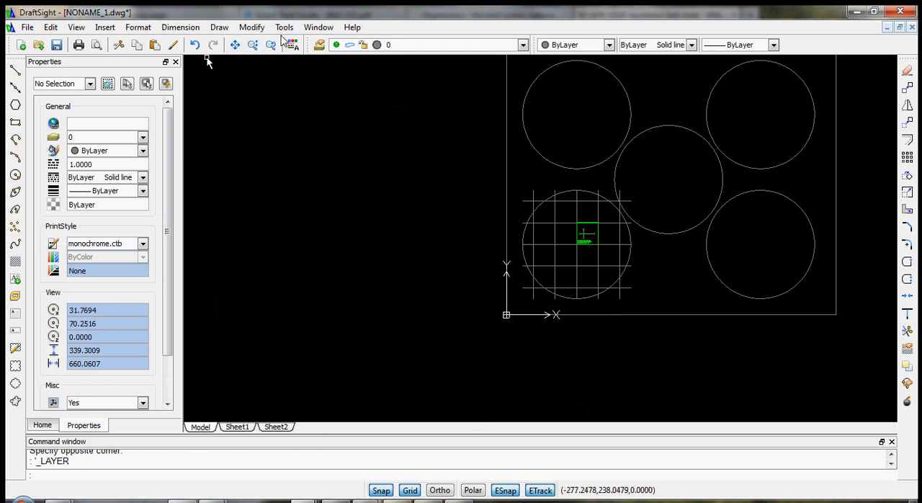
- Switch to the NONAME_0.dwg drawing and copy the outlined 1951 USAF calibration block to the clipboard
click(319, 27)
click(338, 125)
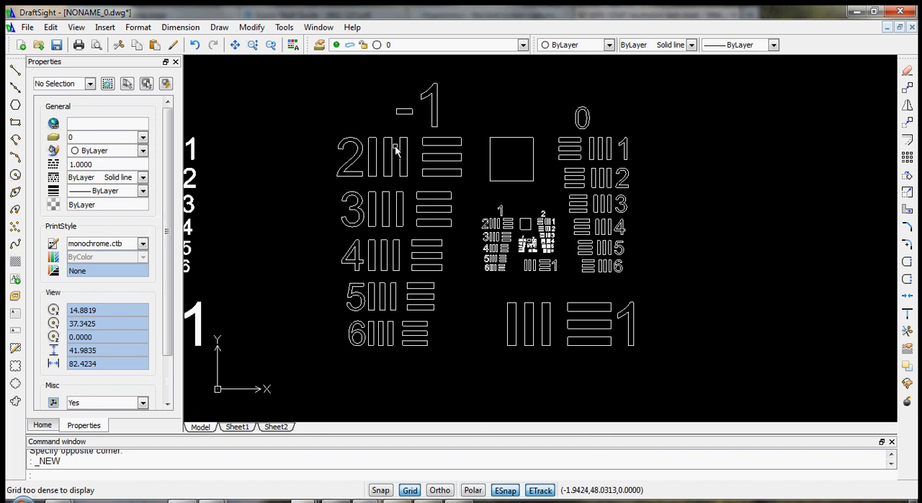
click(395, 151)
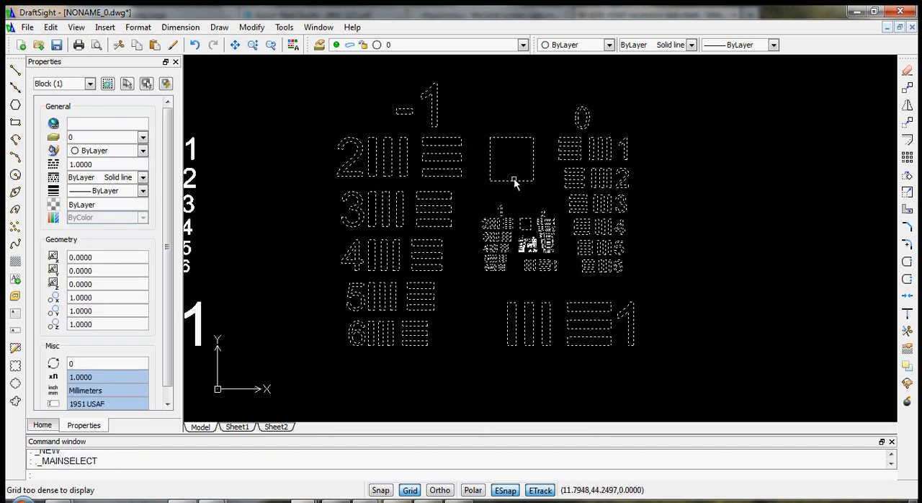
key(ctrl+c)
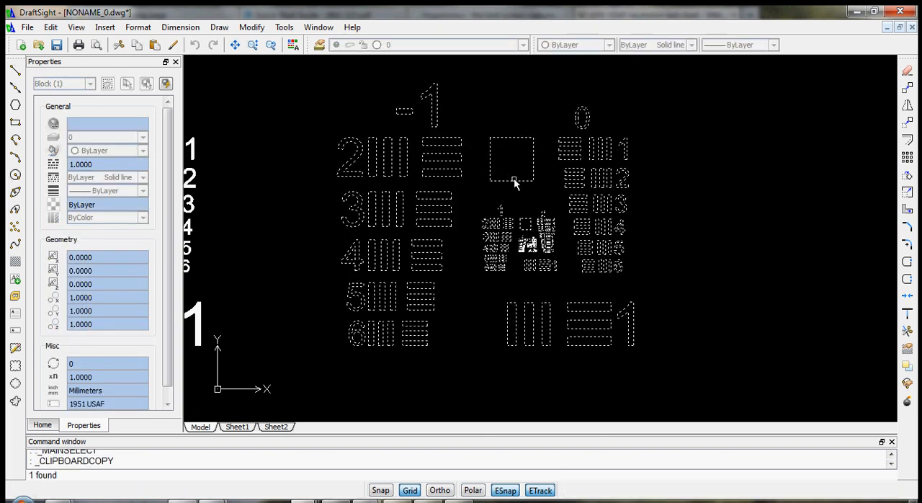
key(Escape)
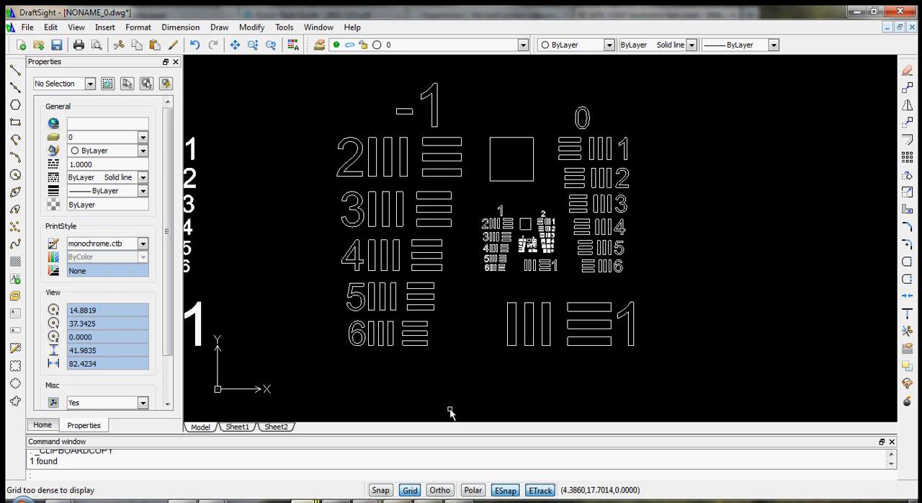
- Return to NONAME_1.dwg and paste the calibration block at about 136, 25, just right of the gridded circle
mouse_move(310, 500)
click(511, 436)
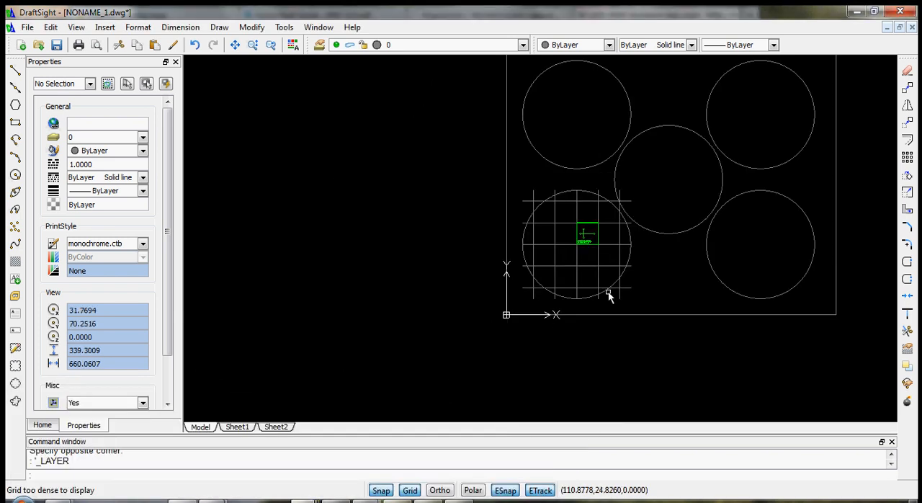
scroll(665, 293, up, 5)
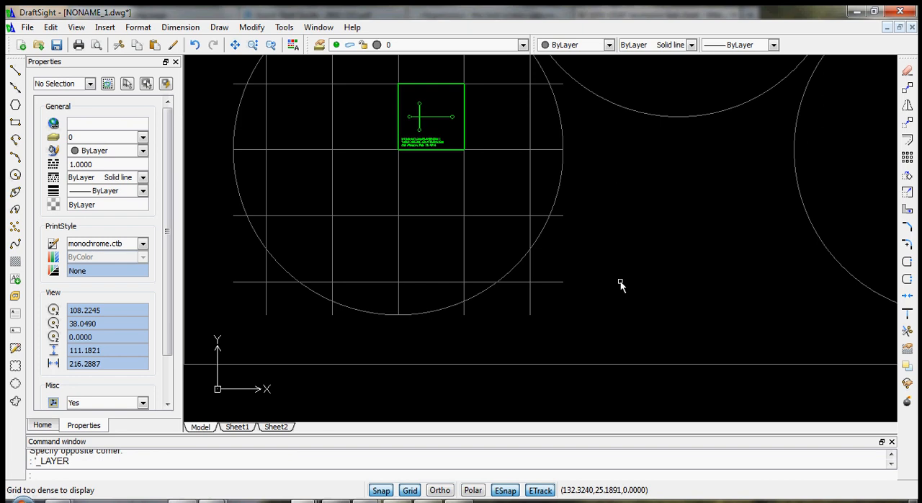
key(ctrl+v)
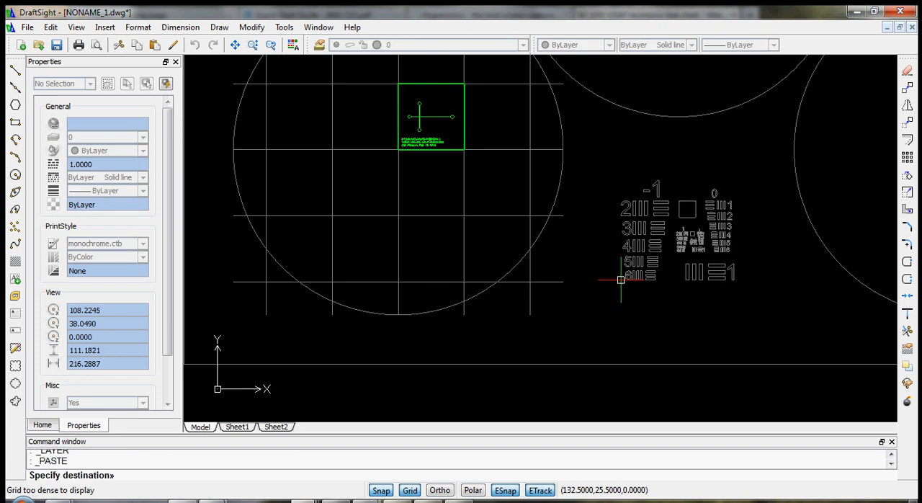
scroll(600, 297, up, 2)
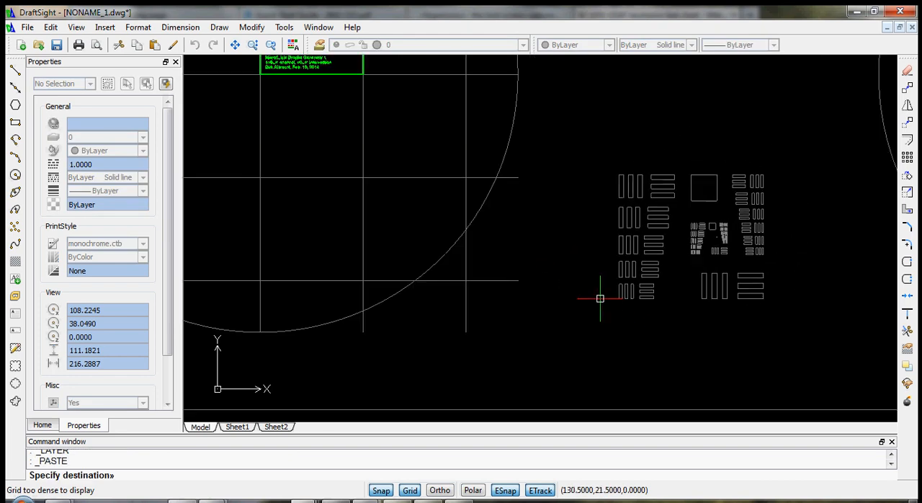
scroll(600, 298, up, 1)
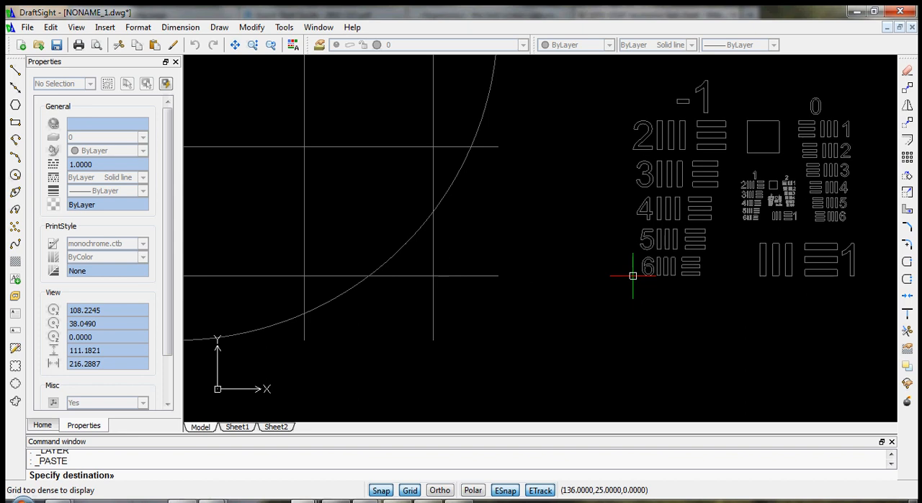
click(632, 276)
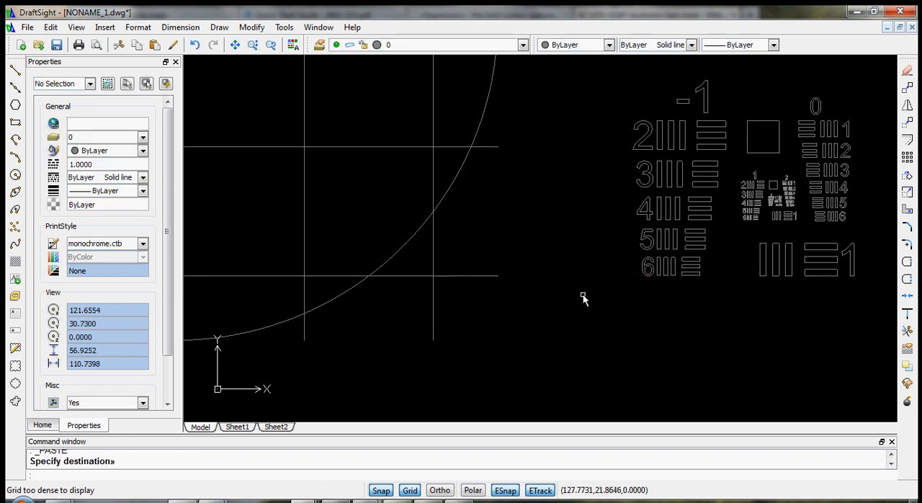
- Explode the pasted 1951 USAF block into its component entities
scroll(782, 299, down, 3)
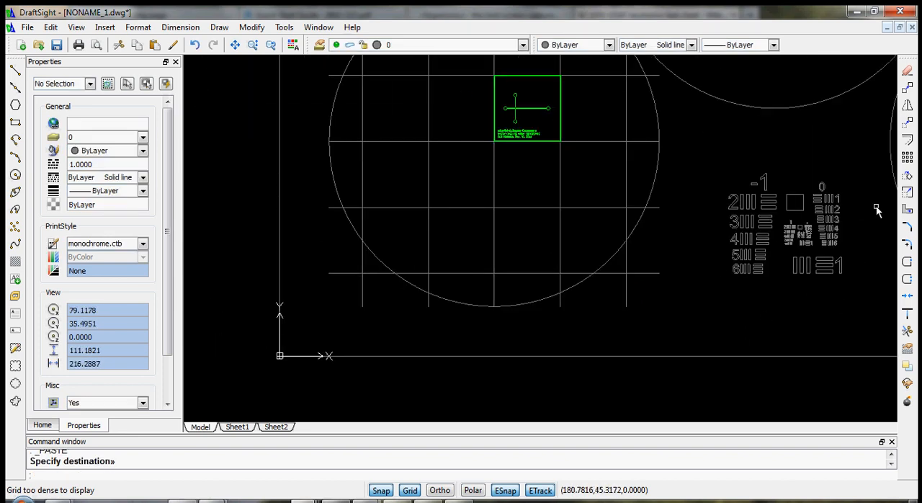
scroll(847, 177, down, 1)
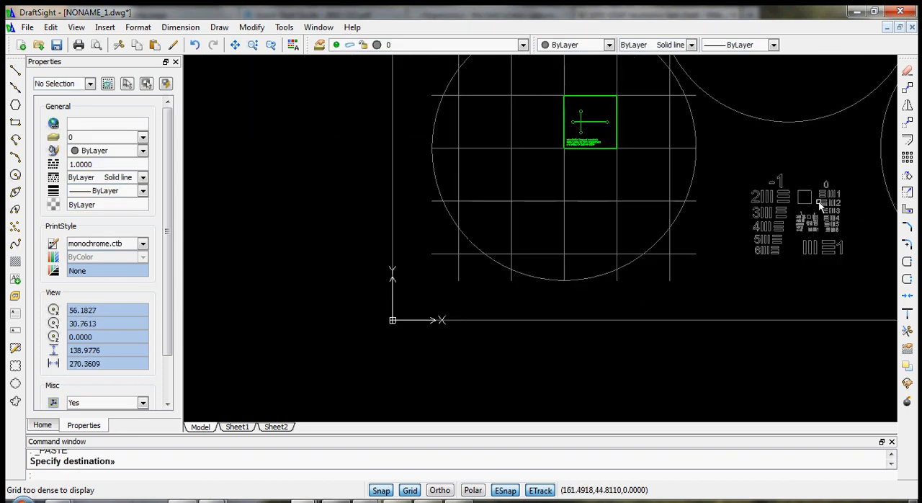
click(840, 248)
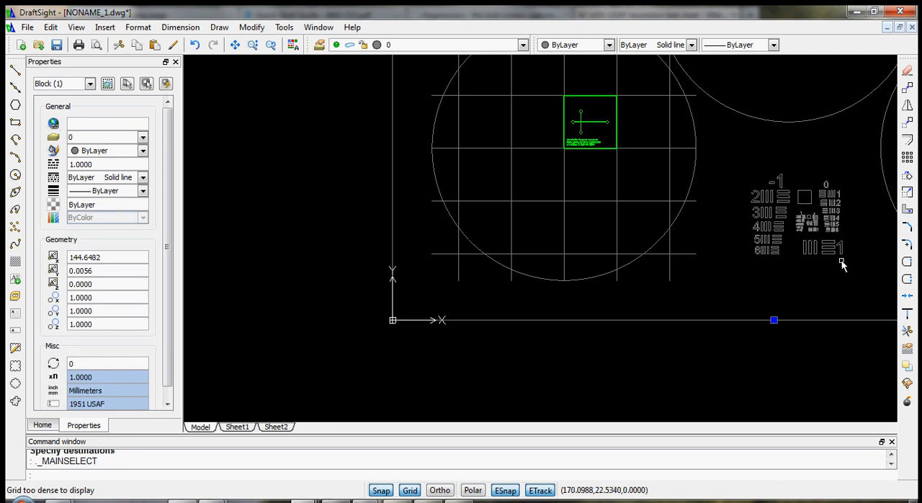
scroll(821, 223, up, 3)
key(Escape)
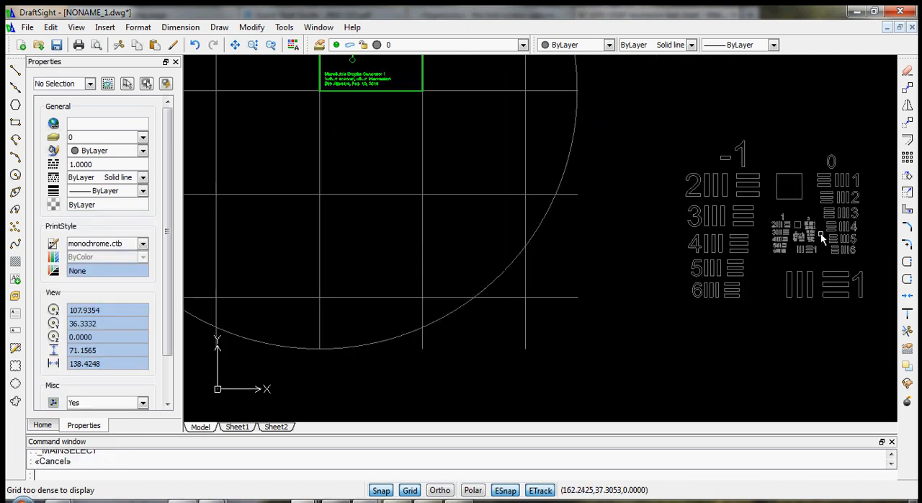
click(821, 233)
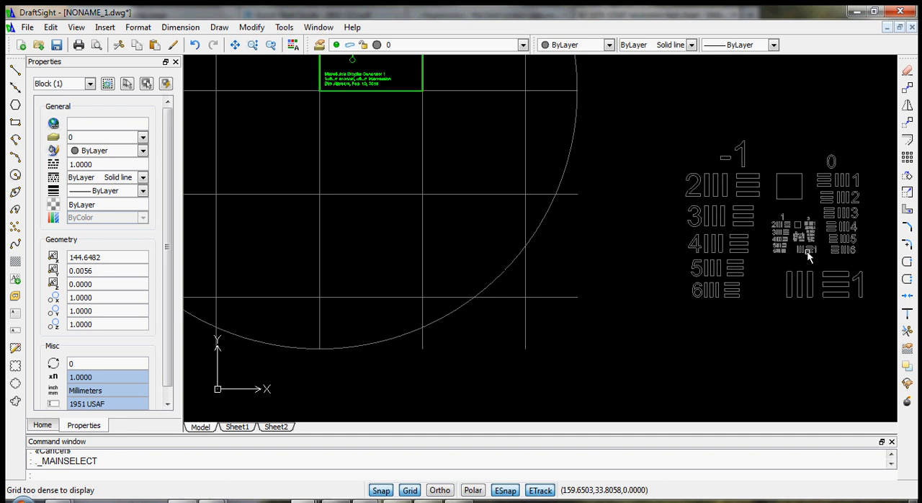
click(908, 404)
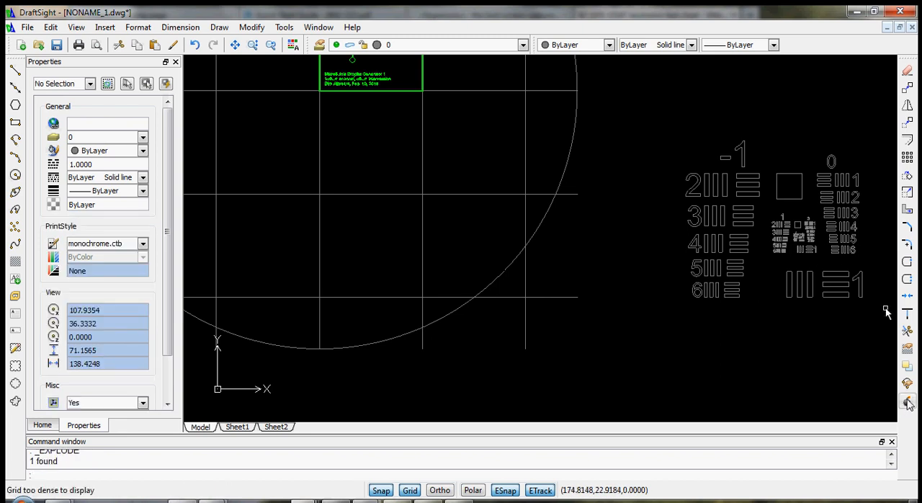
click(875, 321)
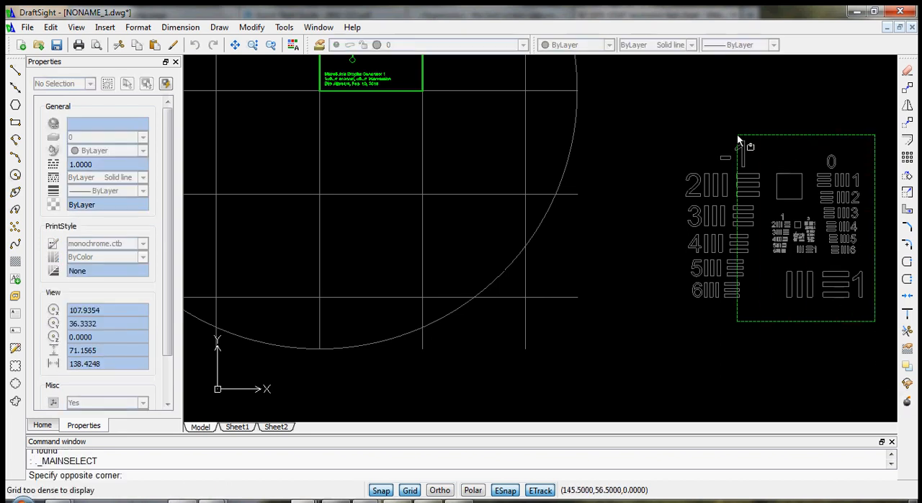
click(679, 117)
click(669, 123)
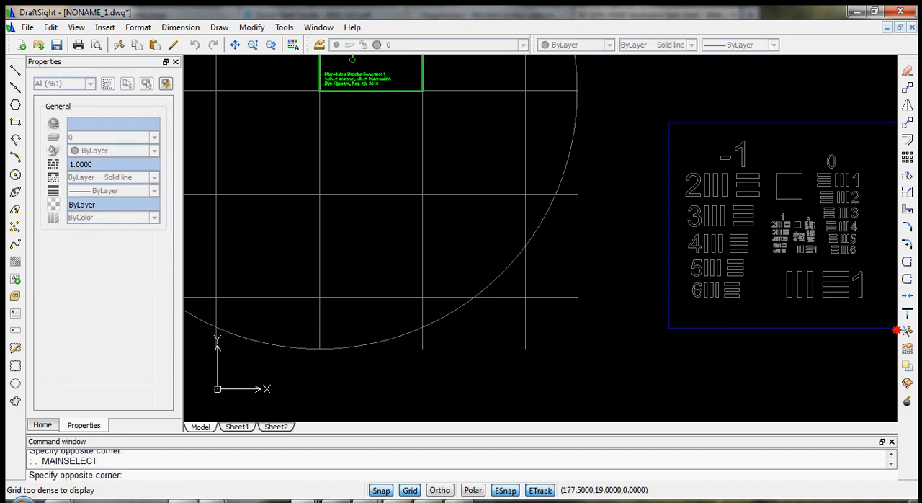
key(Escape)
key(Escape)
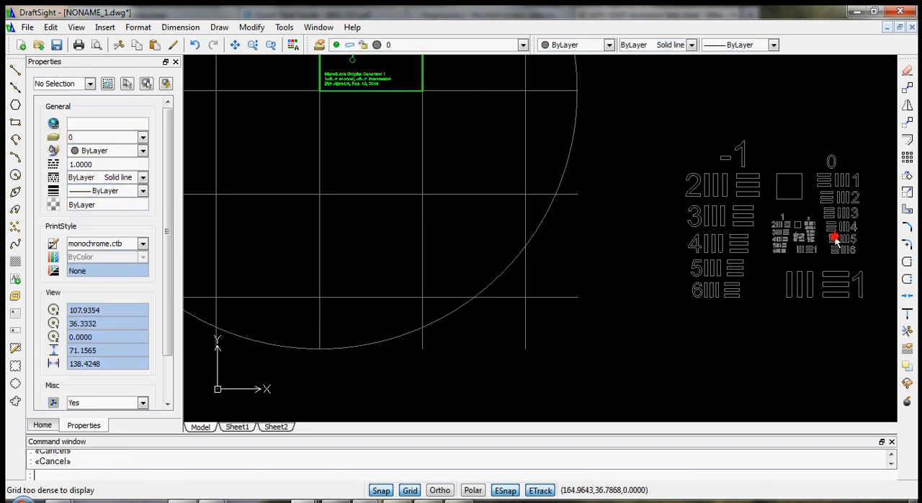
click(834, 239)
click(858, 292)
click(878, 306)
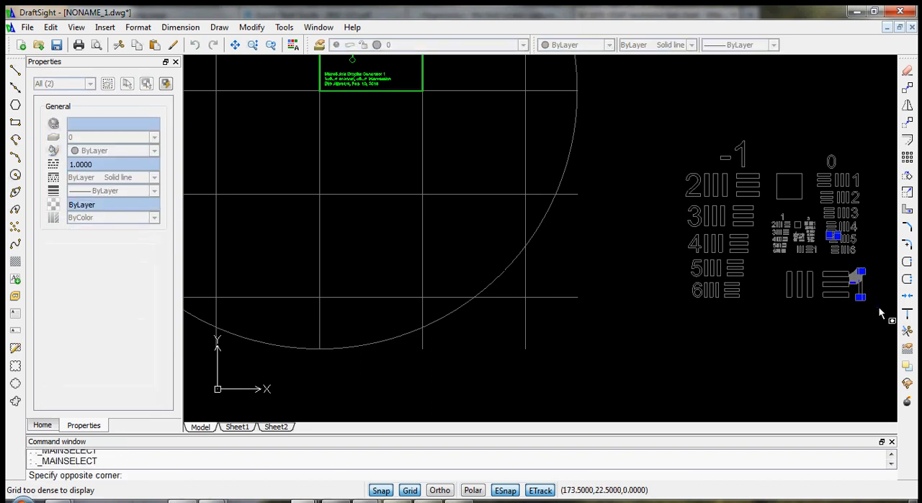
click(680, 130)
click(680, 126)
key(Escape)
key(Escape)
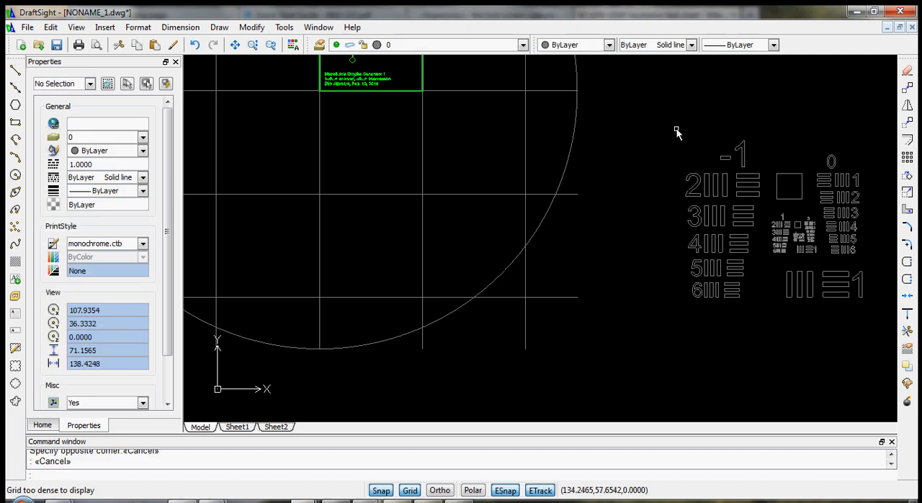
- Select all entities of the exploded calibration pattern and assign them to the Calibration layer
click(669, 136)
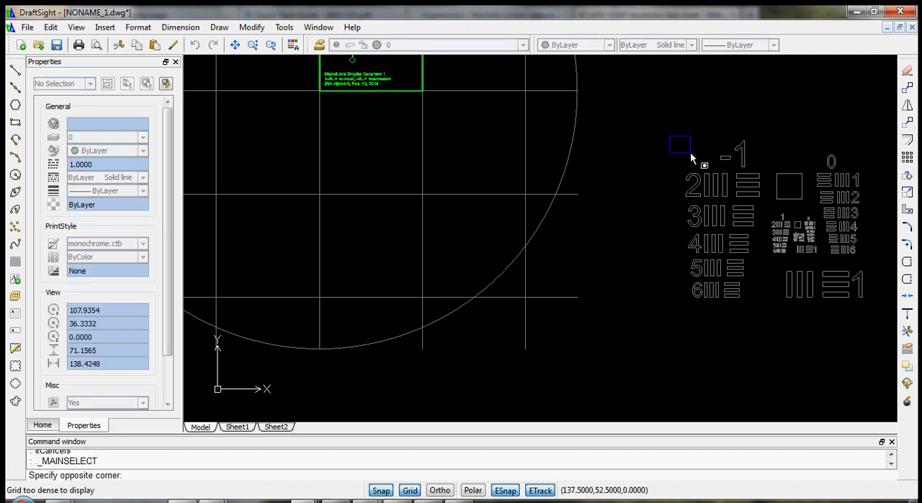
click(876, 309)
click(884, 315)
click(662, 116)
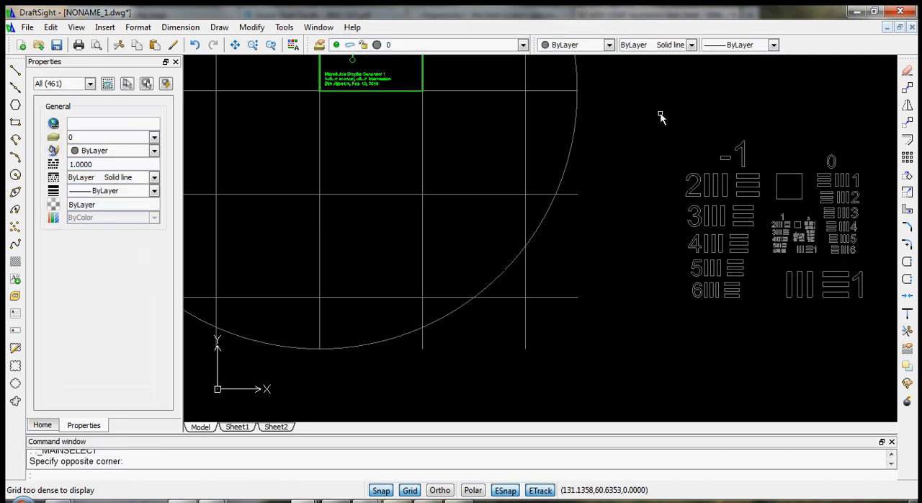
click(152, 137)
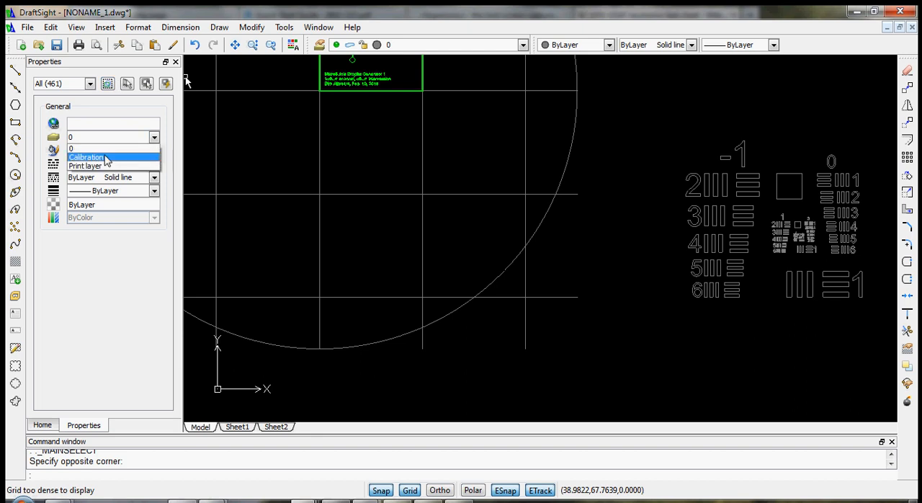
click(106, 158)
- Examine the placement of the orange calibration pattern and the green droplet generator within the overall five-circle layout
scroll(805, 280, down, 3)
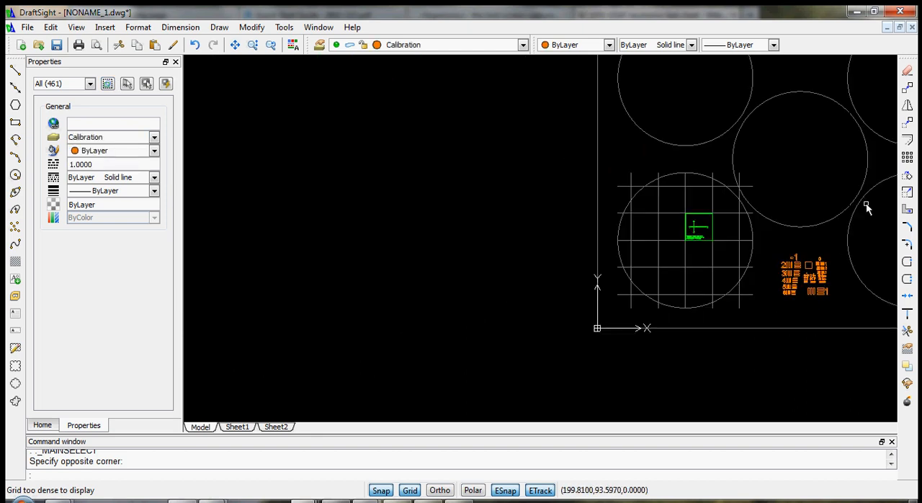
middle_drag(812, 146, 583, 209)
middle_click(807, 206)
middle_click(808, 205)
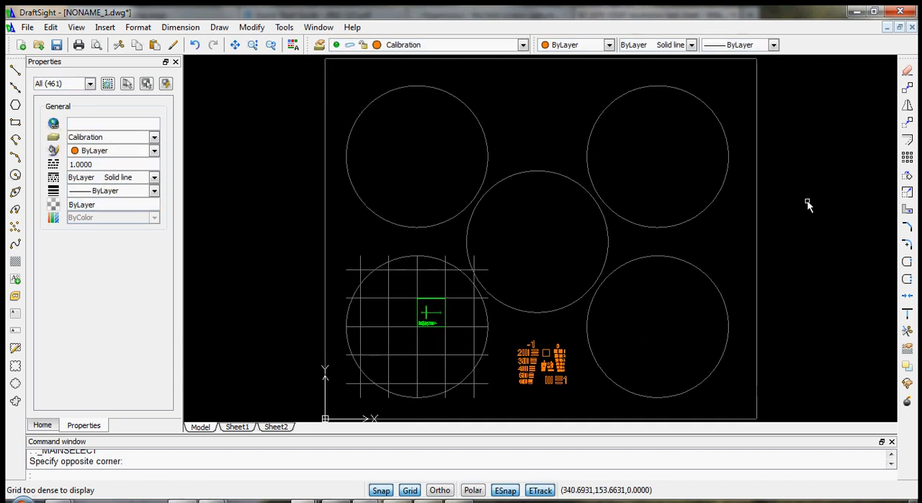
scroll(531, 347, up, 4)
scroll(534, 384, down, 4)
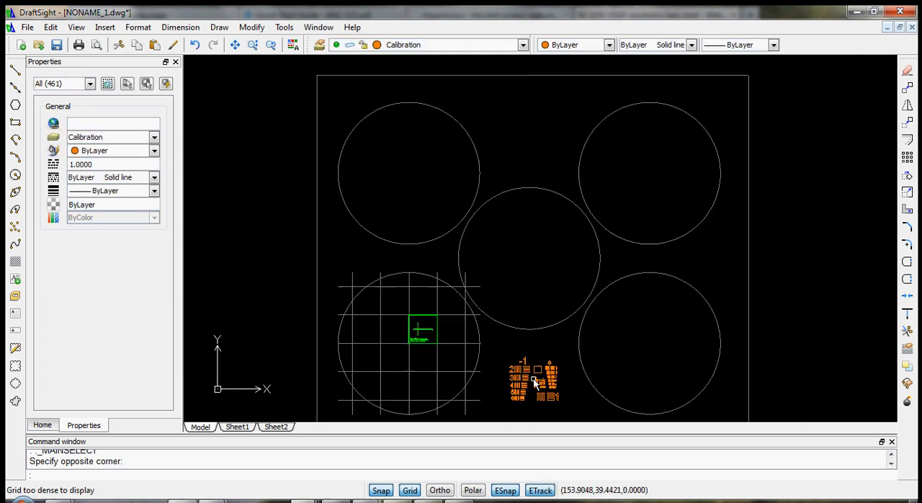
scroll(531, 403, up, 1)
scroll(260, 201, down, 1)
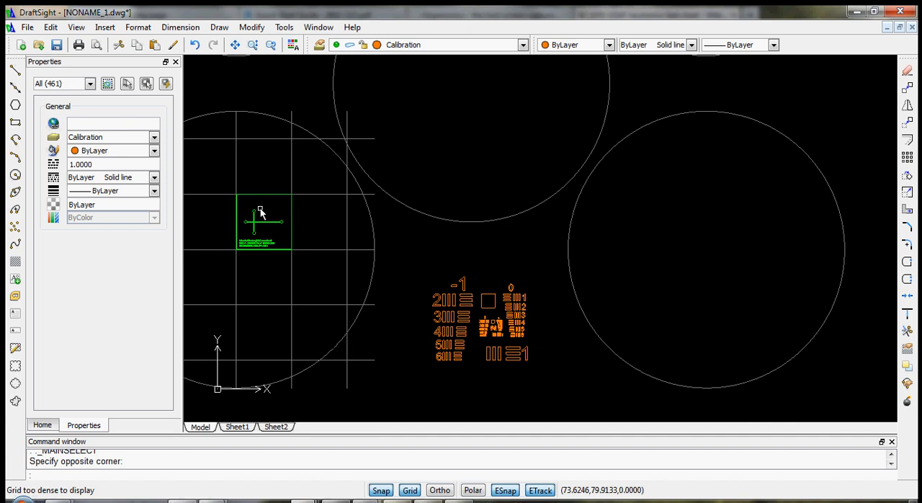
scroll(261, 202, up, 2)
scroll(284, 220, down, 3)
middle_drag(262, 140, 399, 229)
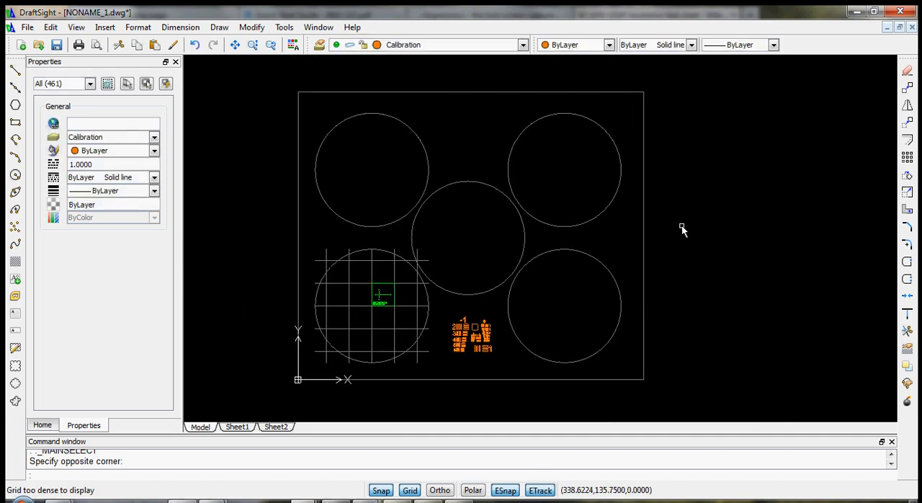